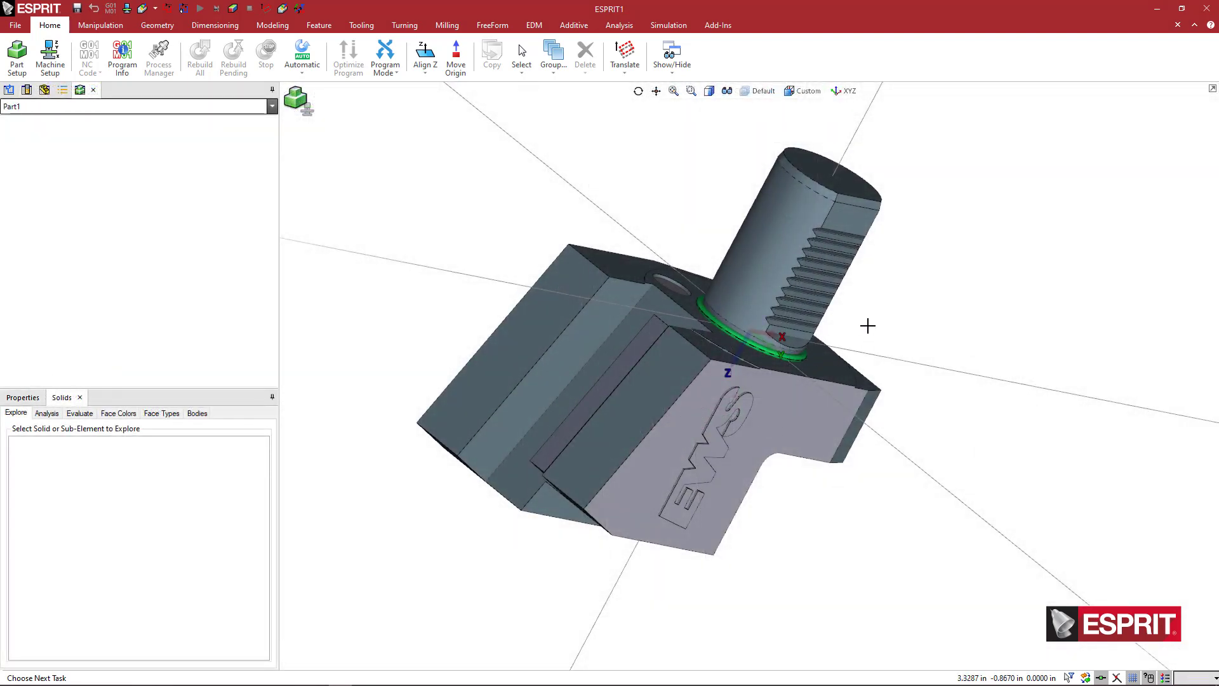
# Examine the tool holder's seating face around the shank and its position relative to the origin axes
pyautogui.moveTo(881, 308); pyautogui.dragTo(875, 324, button='middle')
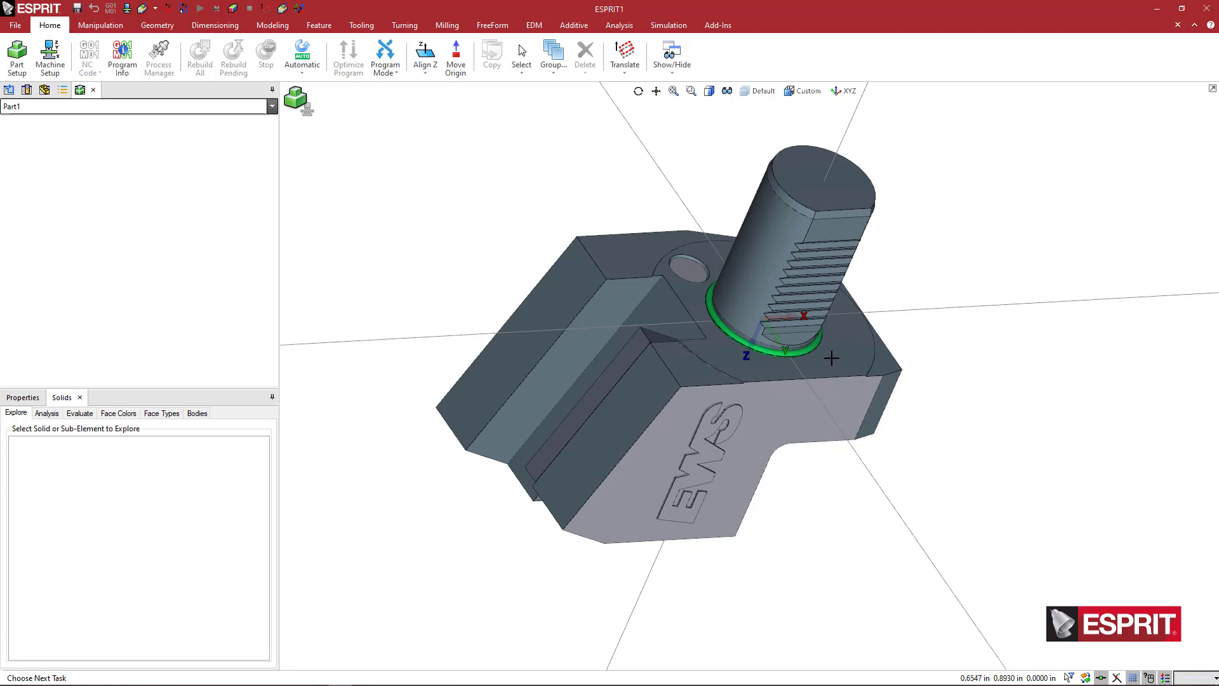
pyautogui.scroll(3, 830, 357)
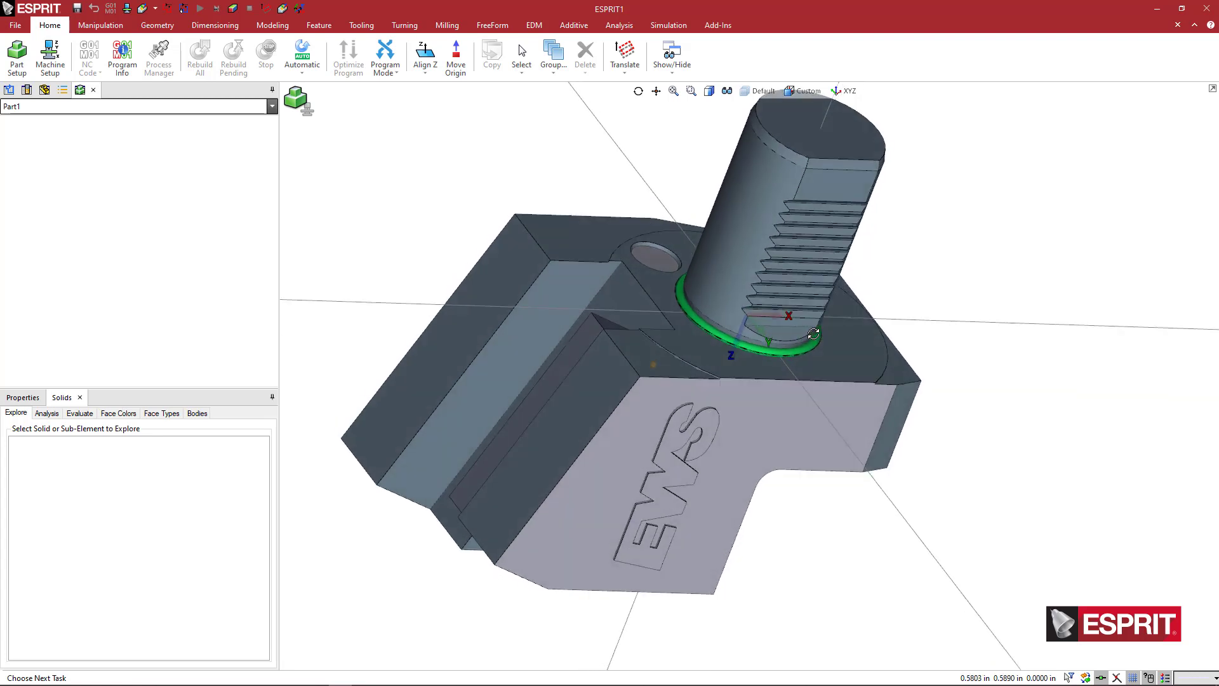
pyautogui.click(834, 355)
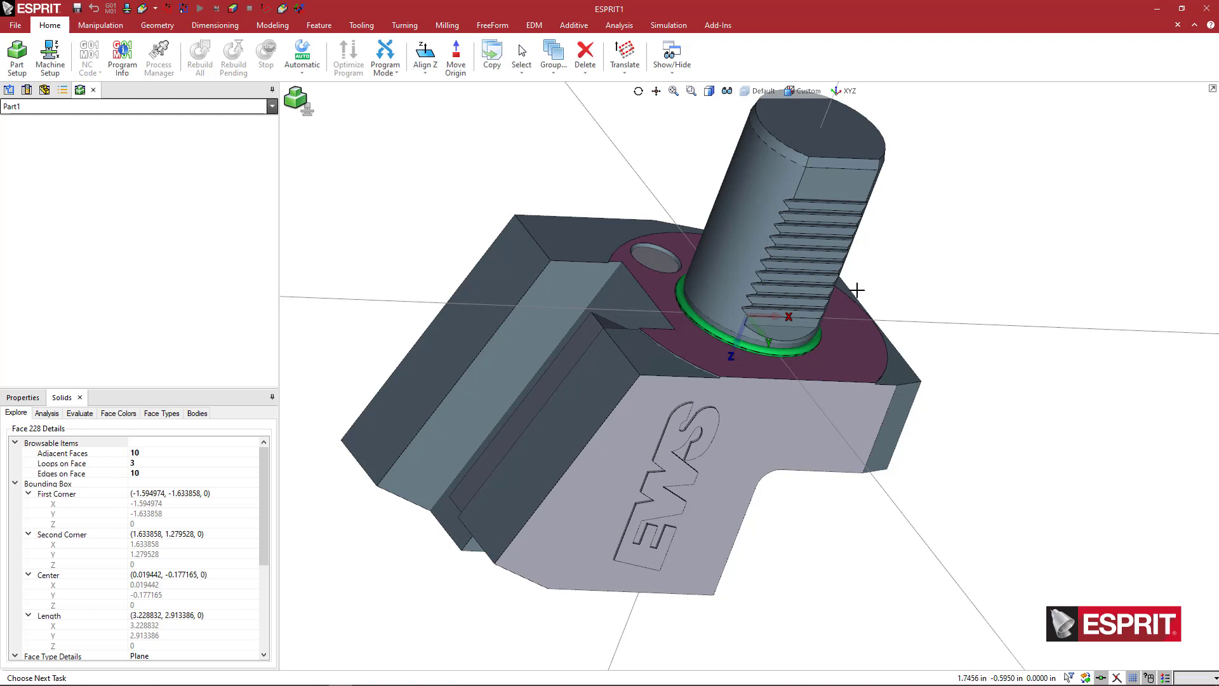
pyautogui.moveTo(850, 305); pyautogui.dragTo(844, 325, button='middle')
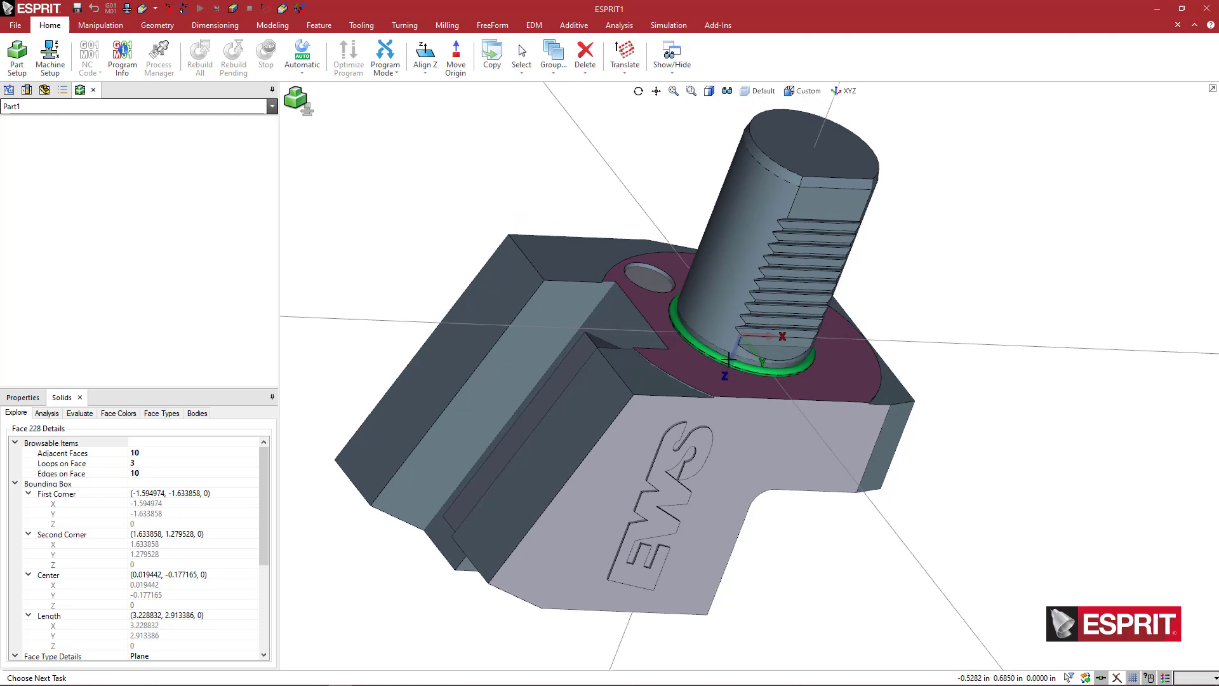
pyautogui.scroll(-4, 728, 359)
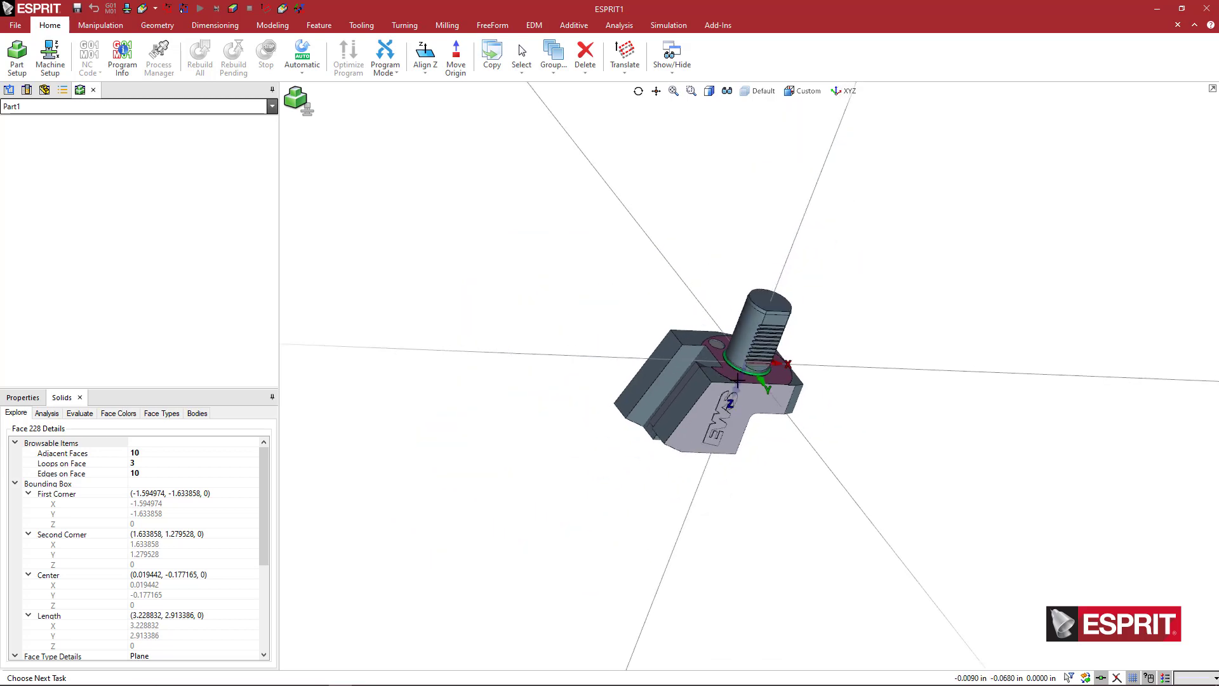
pyautogui.scroll(-3, 742, 381)
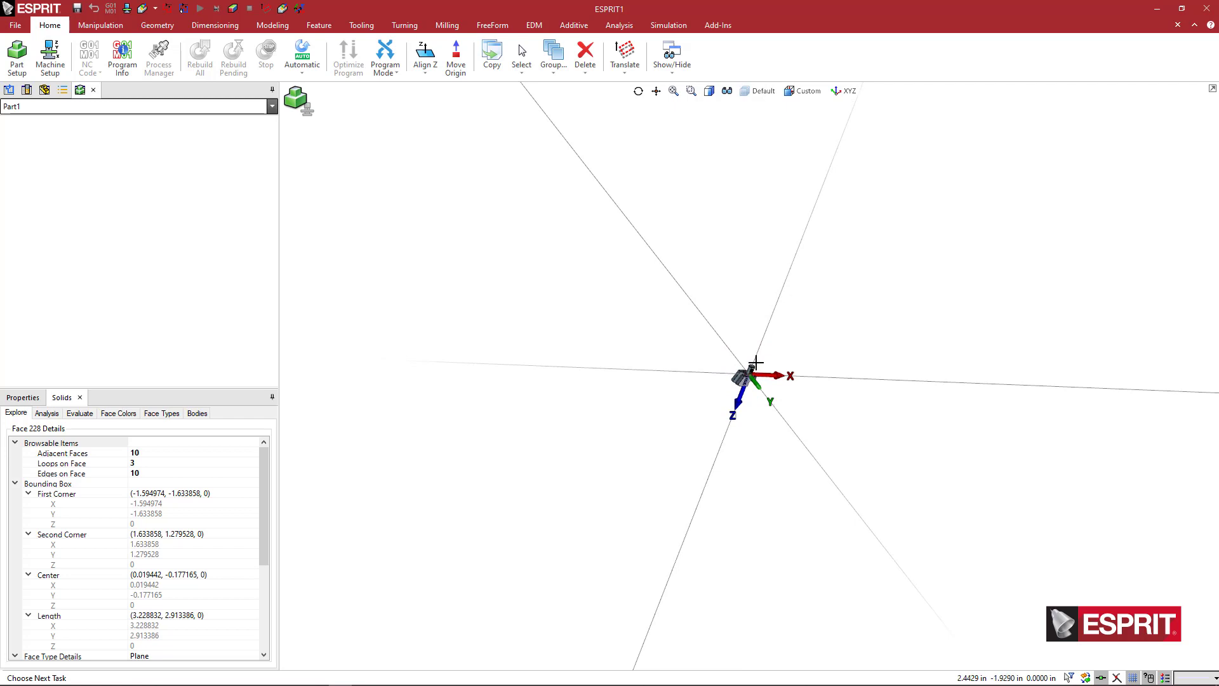
pyautogui.scroll(4, 765, 356)
pyautogui.scroll(5, 724, 394)
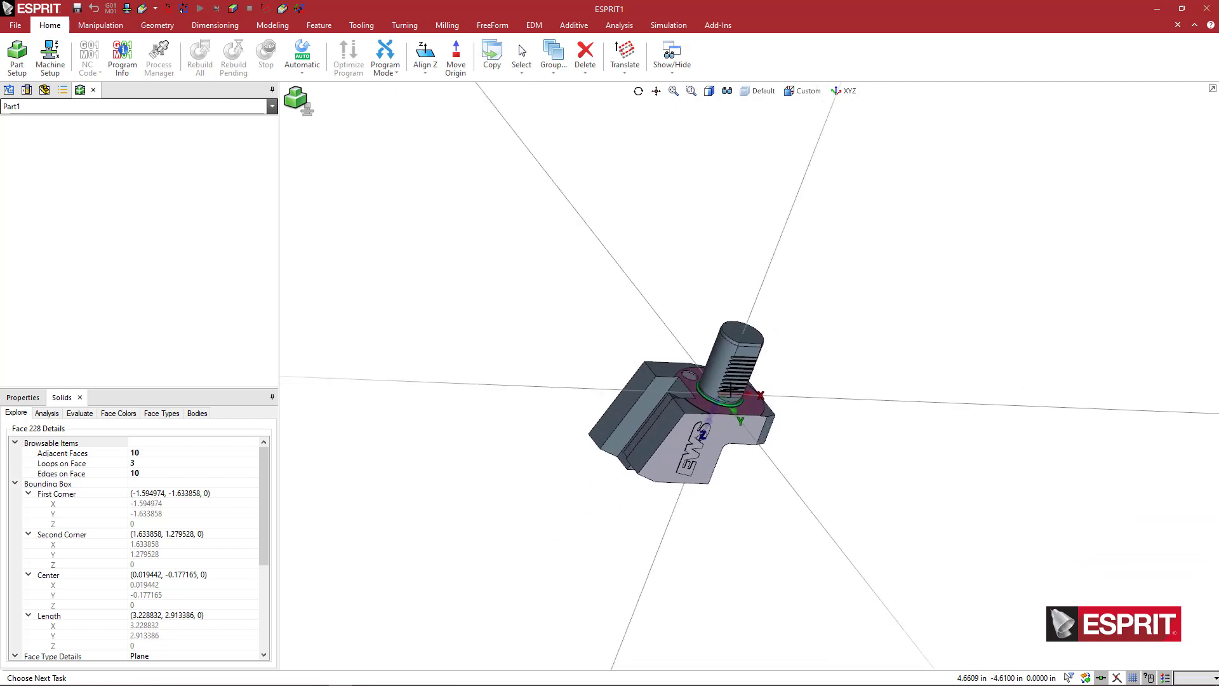
pyautogui.scroll(1, 739, 349)
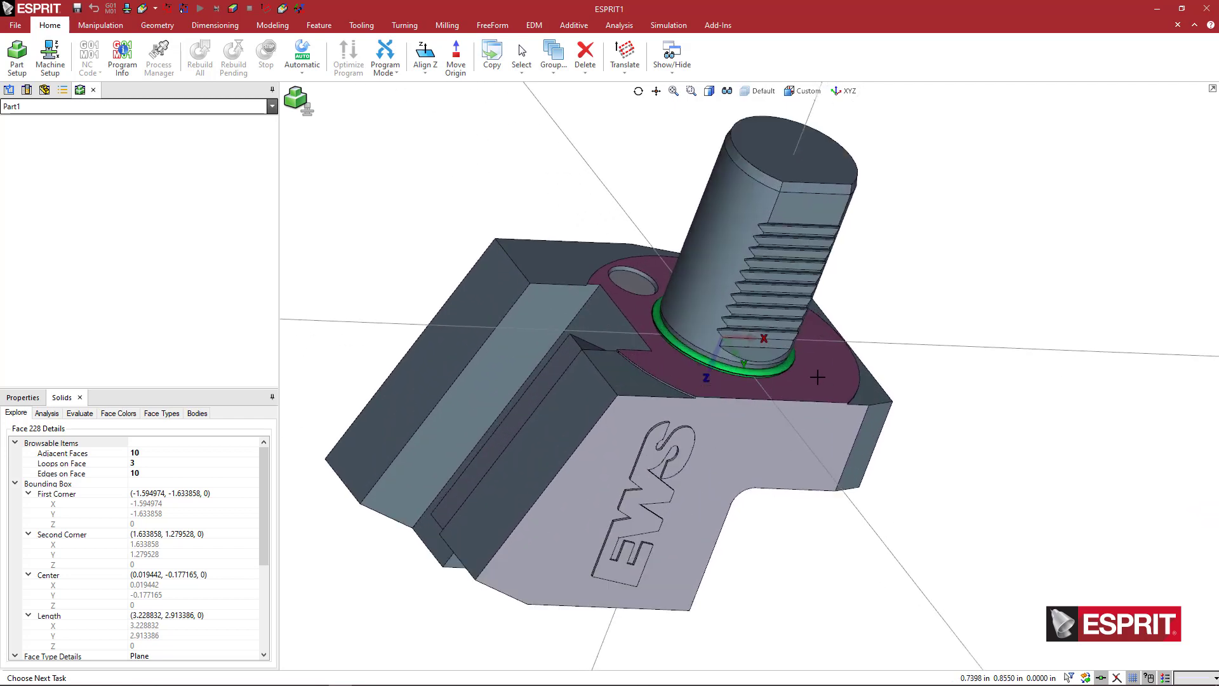
# Align the Z axis perpendicular to the holder's flat seating face around the shank
pyautogui.click(912, 310)
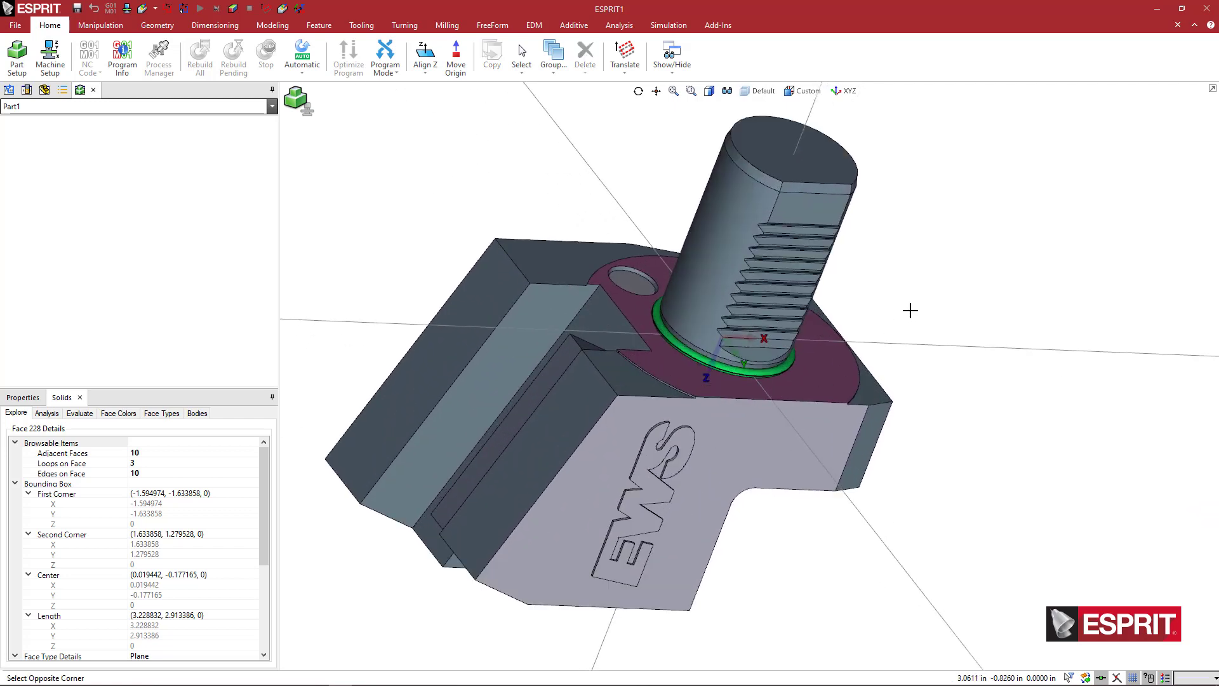
pyautogui.click(829, 364)
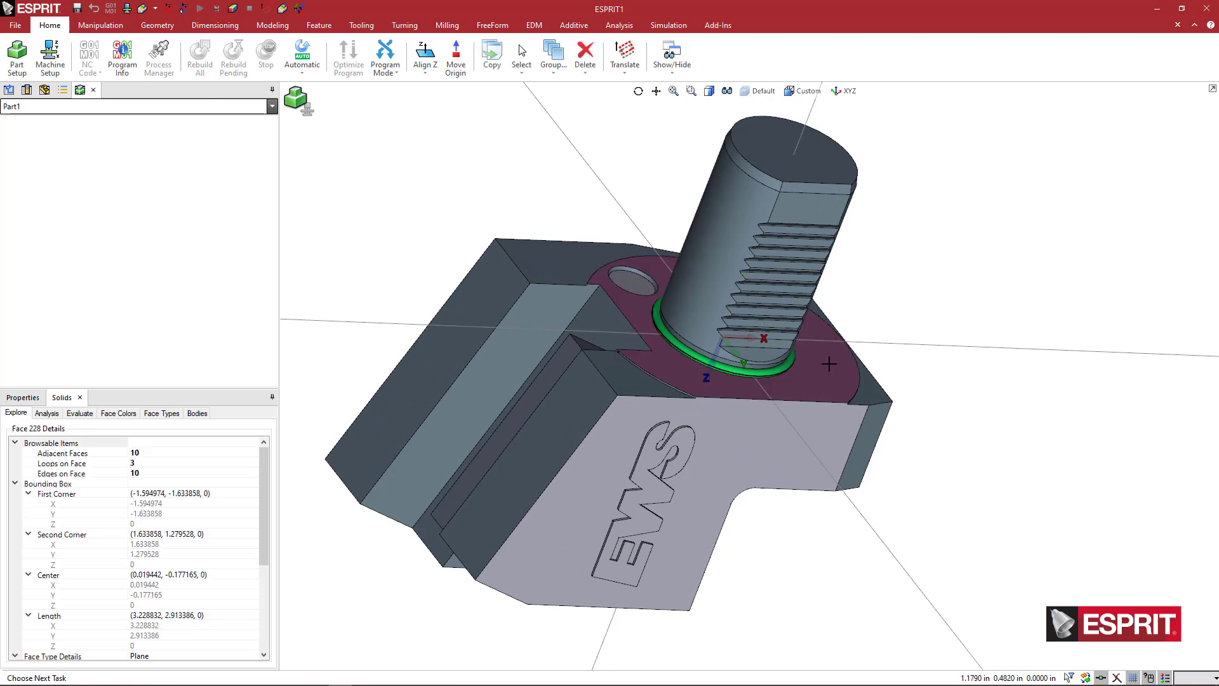
pyautogui.click(425, 57)
pyautogui.moveTo(606, 295); pyautogui.dragTo(481, 474, button='middle')
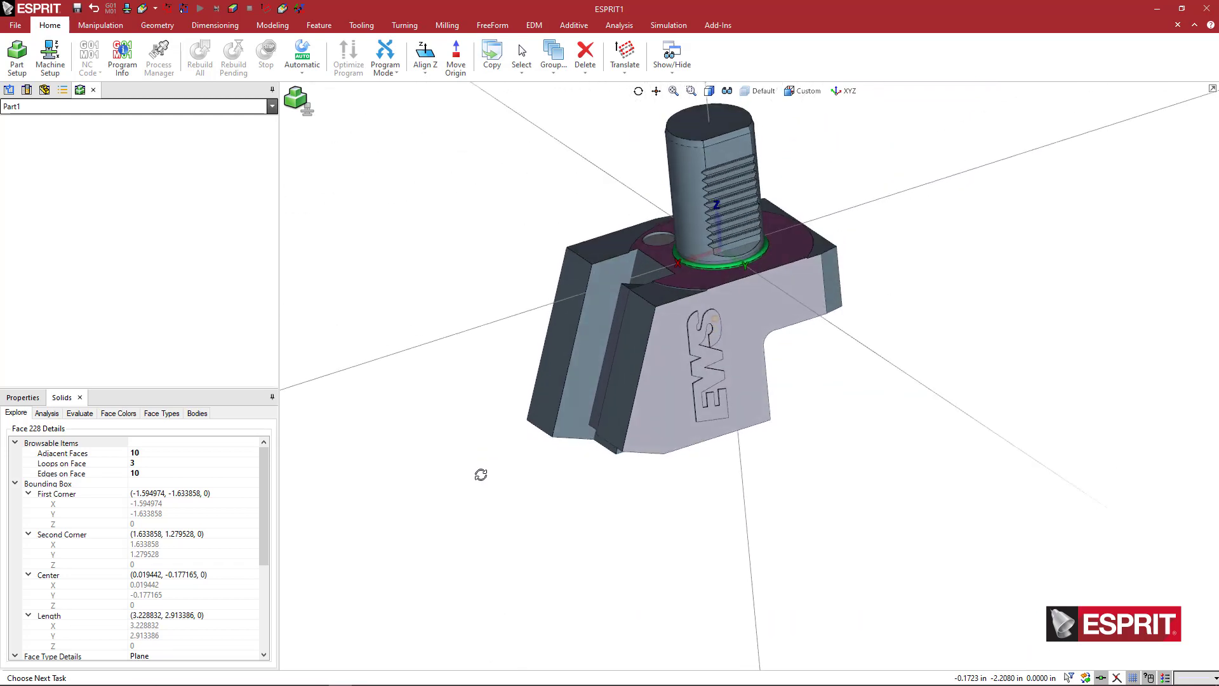
pyautogui.click(873, 313)
pyautogui.moveTo(900, 293)
pyautogui.mouseDown(button='middle')
pyautogui.moveTo(922, 286)
pyautogui.moveTo(905, 279)
pyautogui.mouseUp(button='middle')
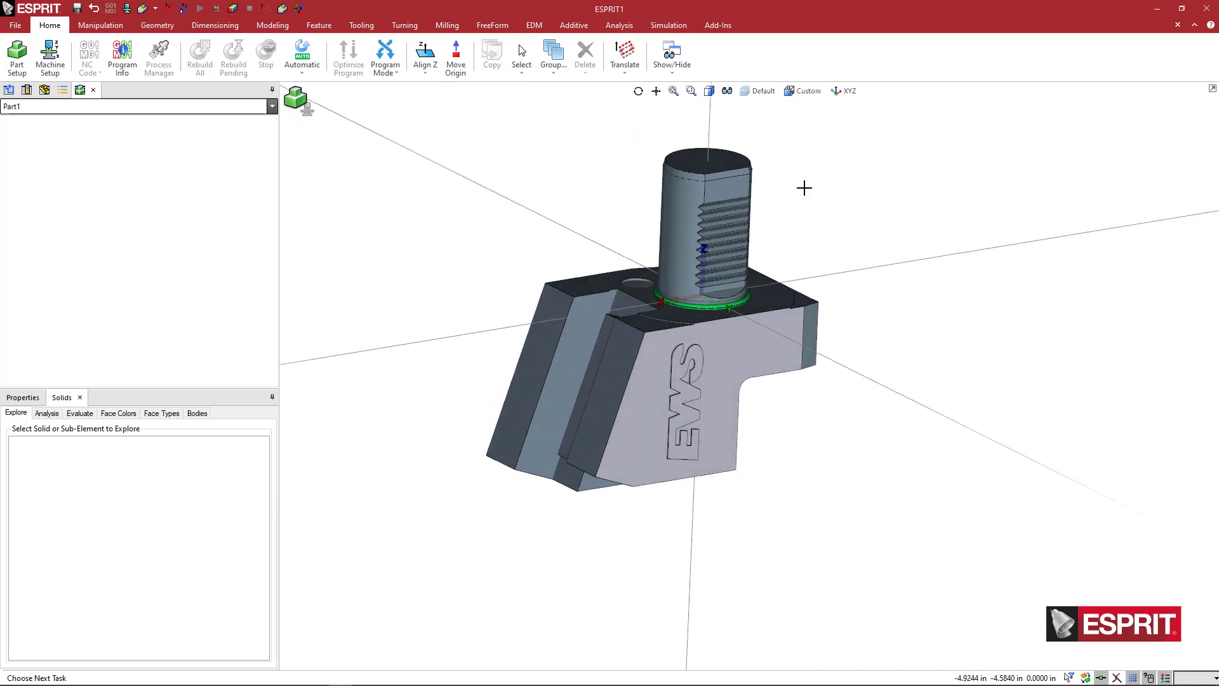
# Examine the holder's orientation against the X, Y and Z axes, including the shank base and the tool slot
pyautogui.moveTo(803, 188); pyautogui.dragTo(785, 256, button='middle')
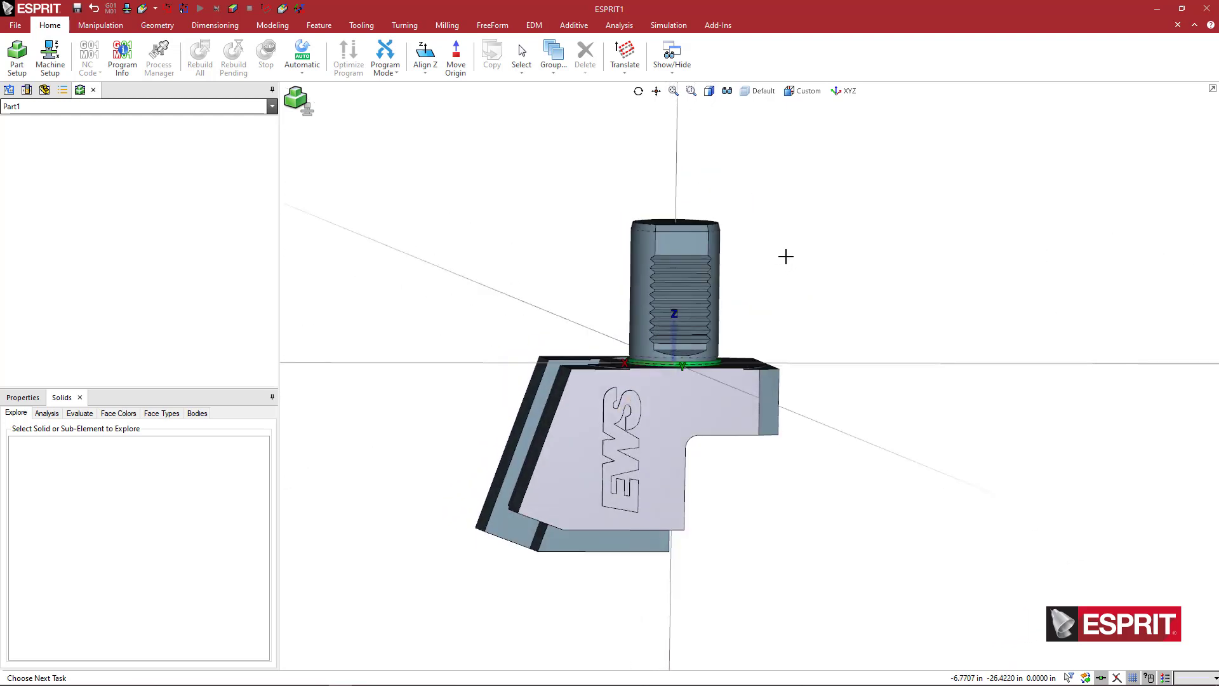
pyautogui.scroll(-3, 786, 256)
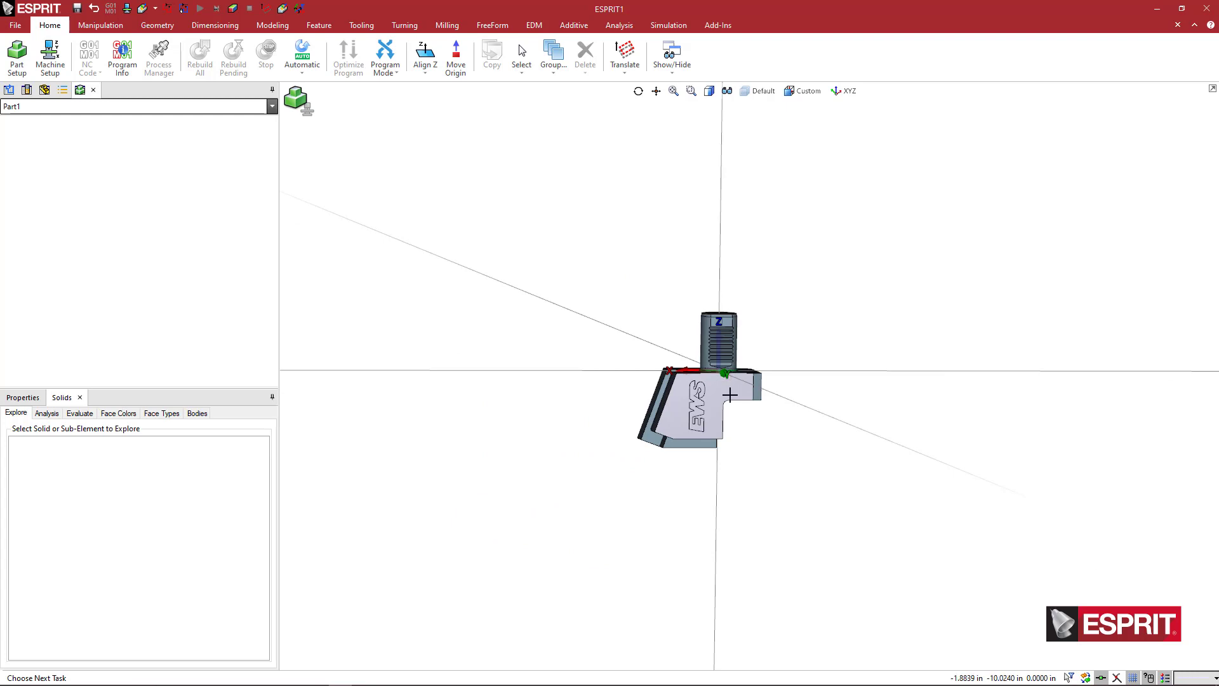
pyautogui.moveTo(744, 372); pyautogui.dragTo(711, 385, button='middle')
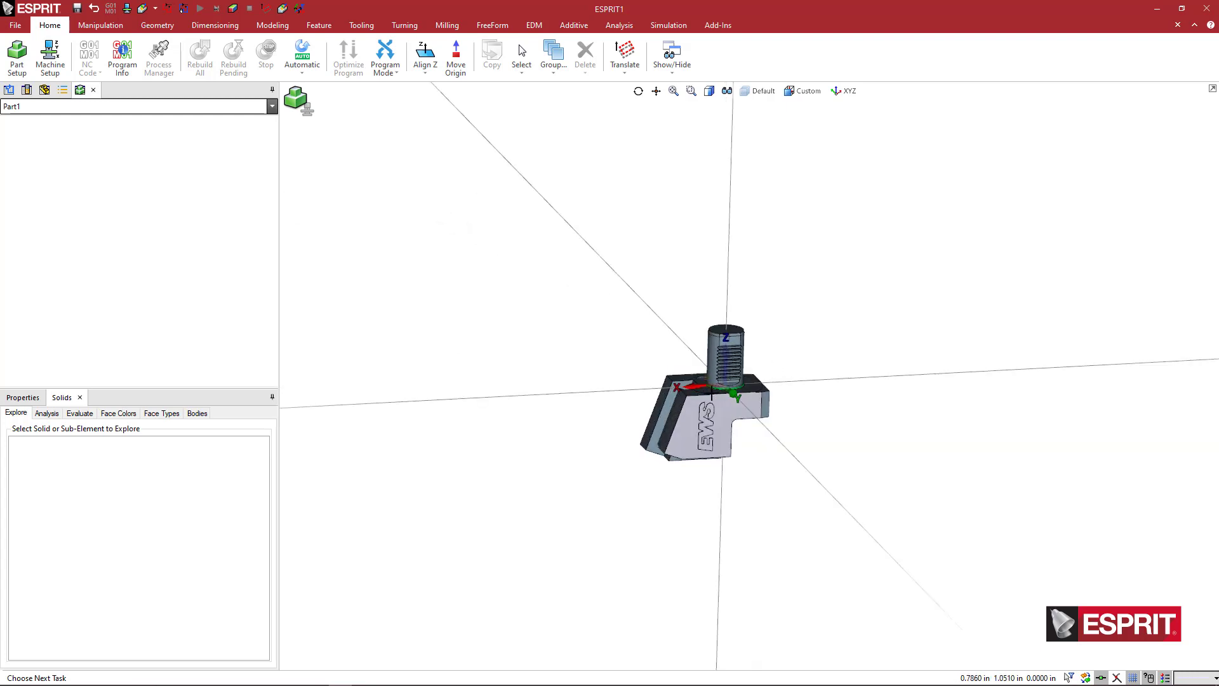
pyautogui.scroll(3, 726, 375)
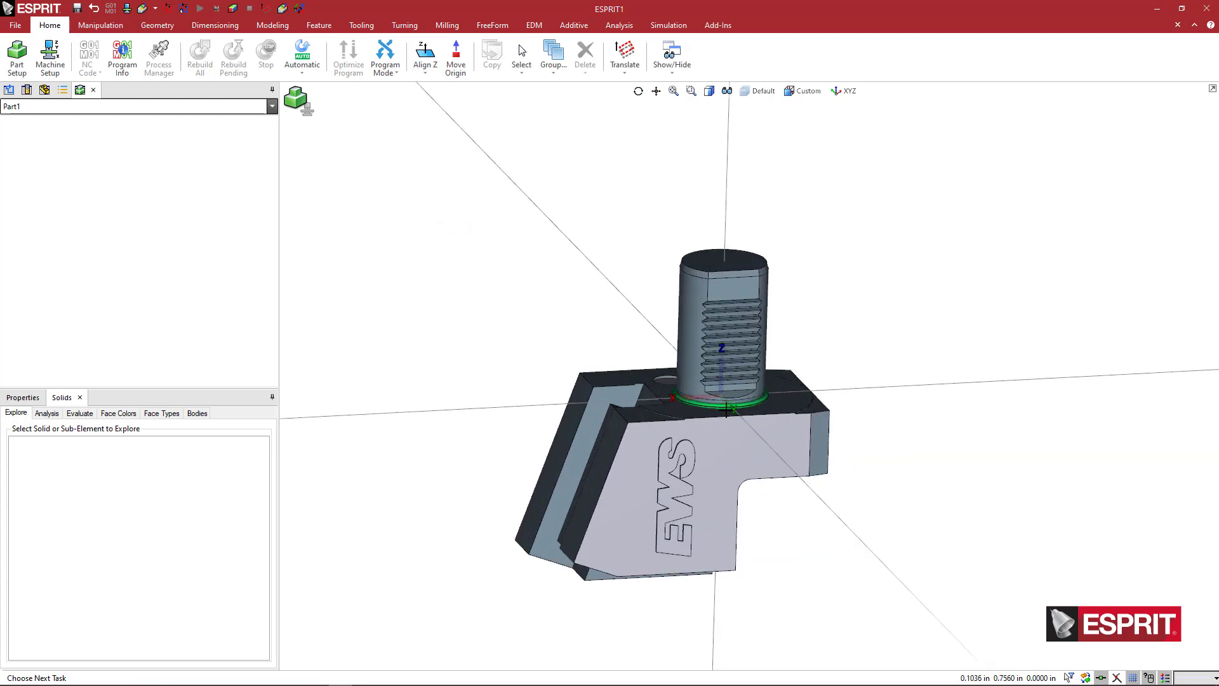
pyautogui.scroll(2, 730, 381)
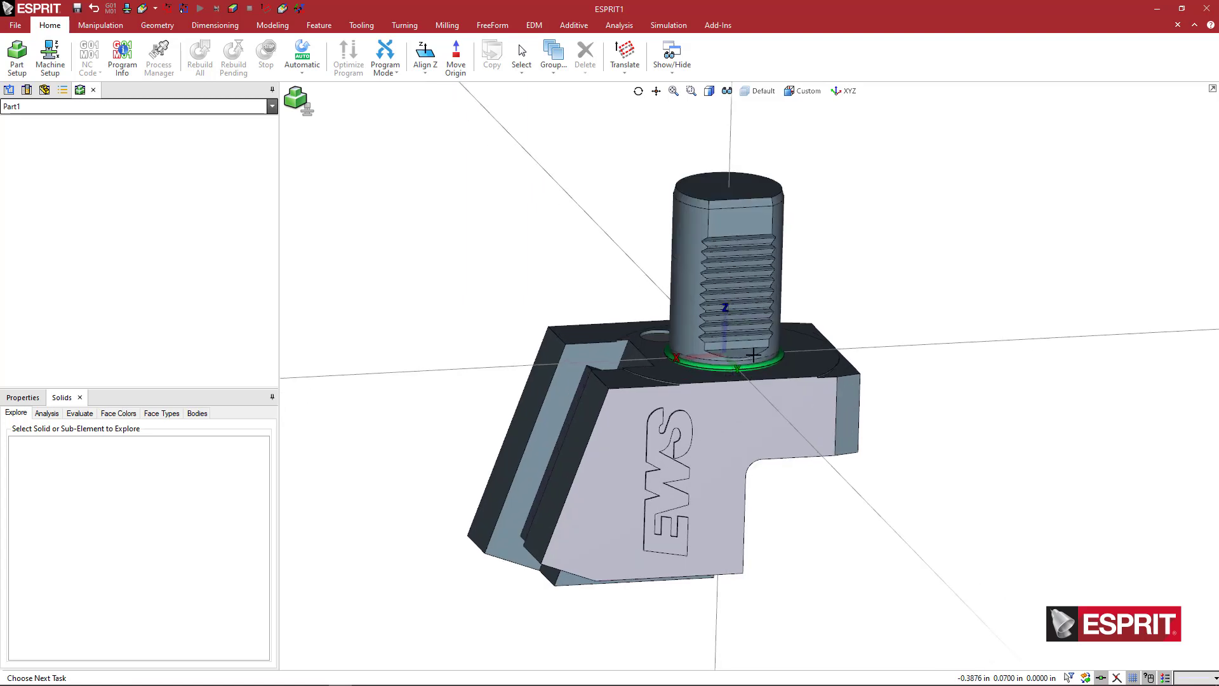
pyautogui.scroll(-1, 752, 362)
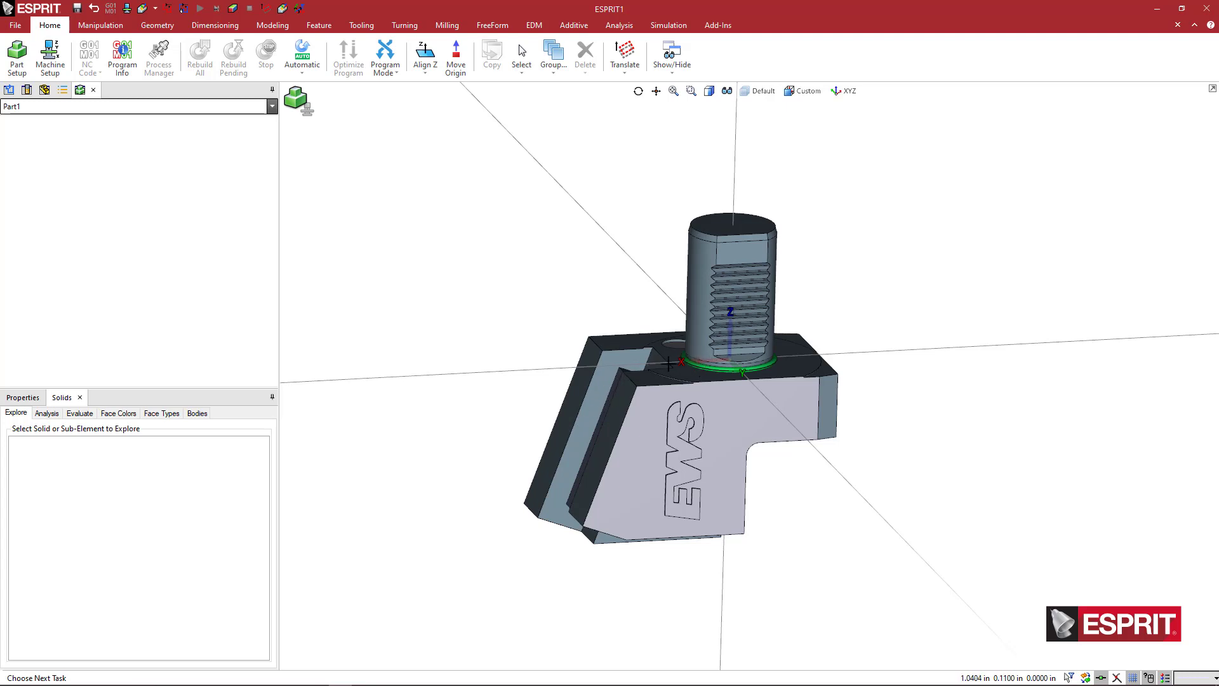
pyautogui.scroll(-5, 742, 362)
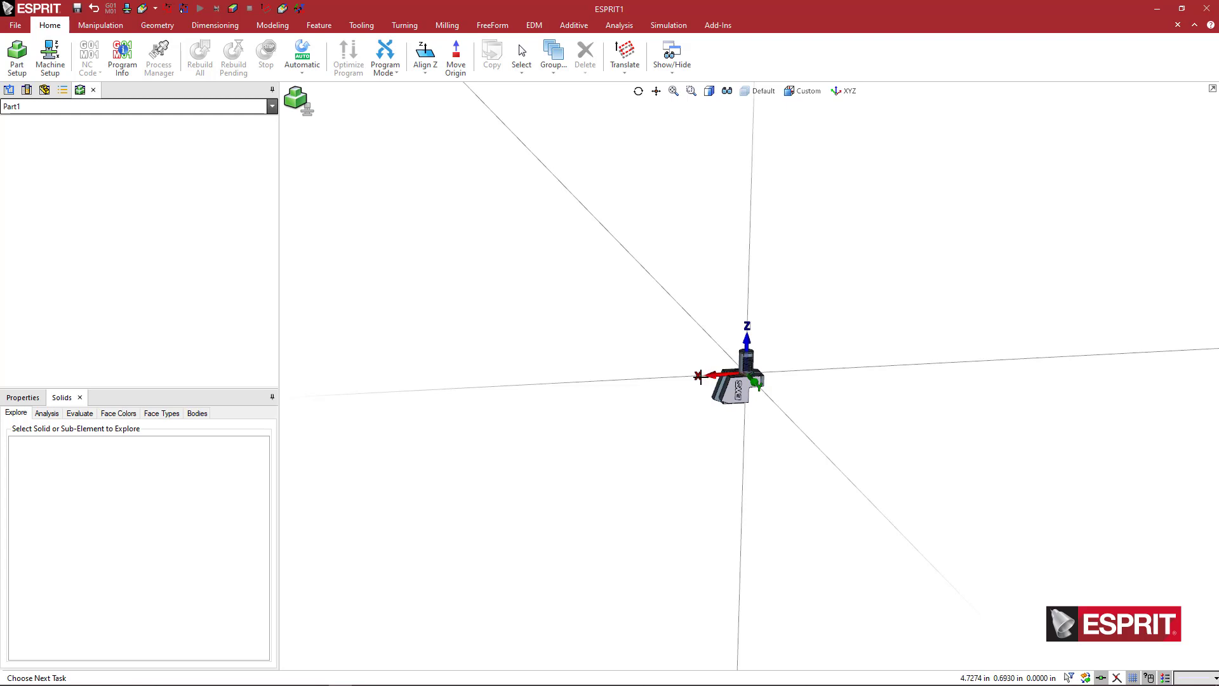
pyautogui.scroll(5, 759, 384)
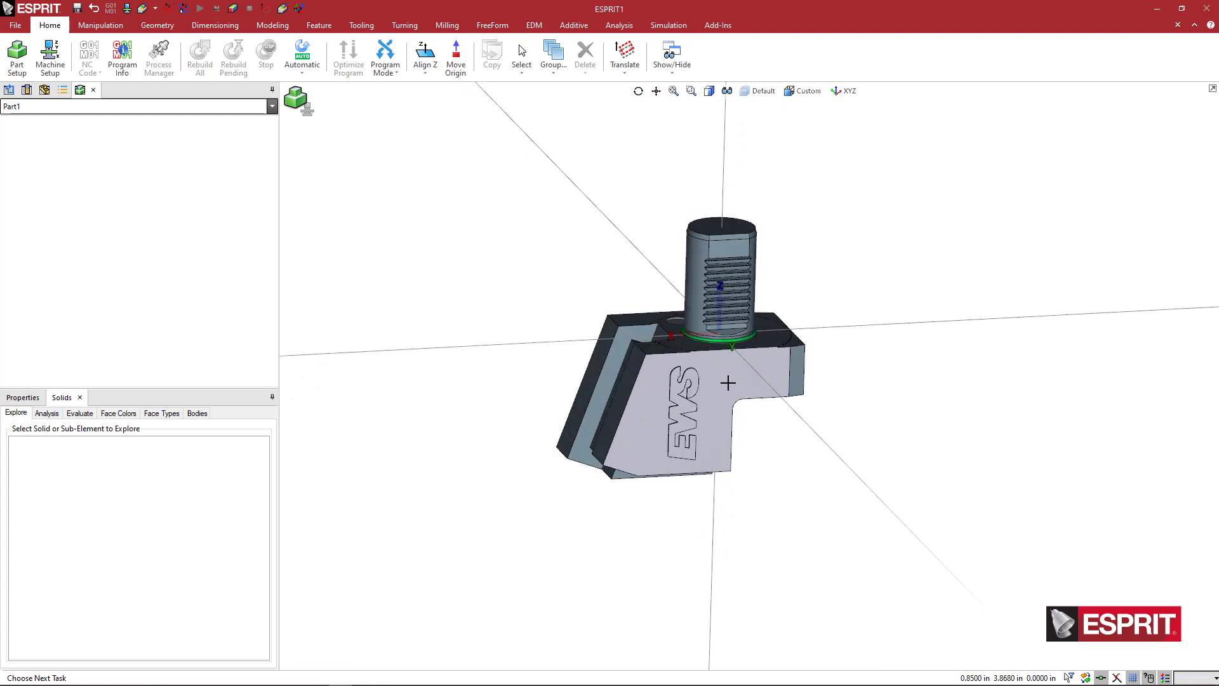
pyautogui.scroll(4, 727, 382)
pyautogui.moveTo(735, 381); pyautogui.dragTo(770, 383, button='middle')
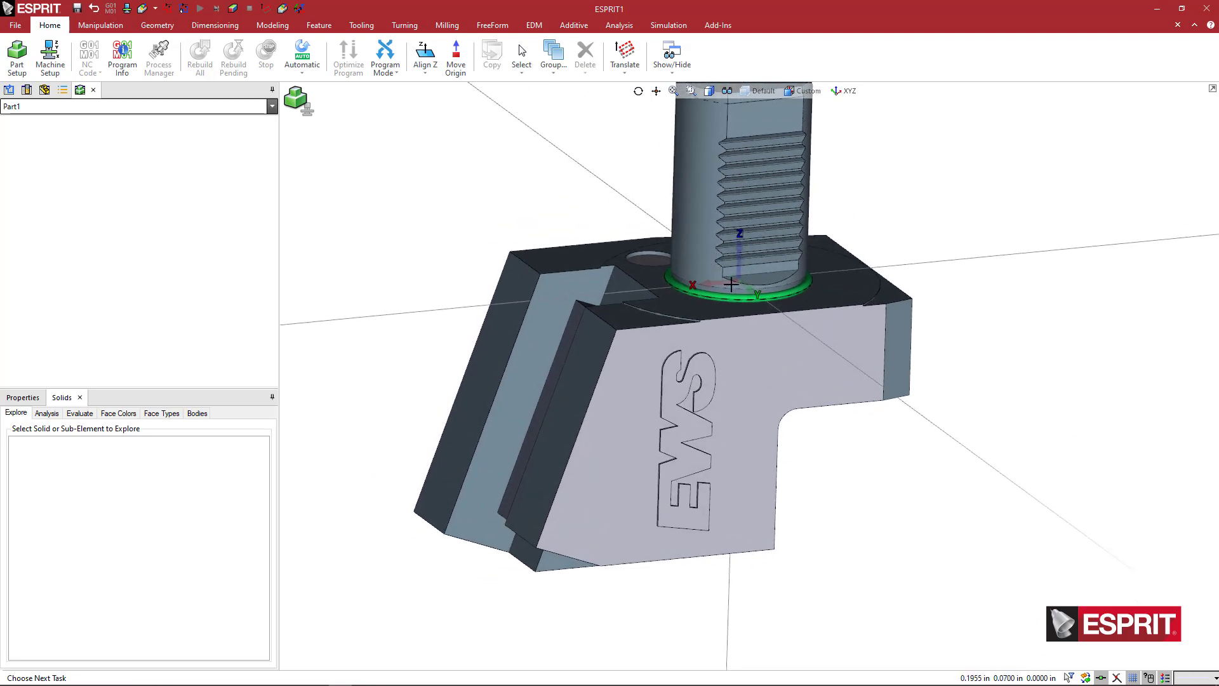
pyautogui.moveTo(739, 289); pyautogui.dragTo(725, 300, button='middle')
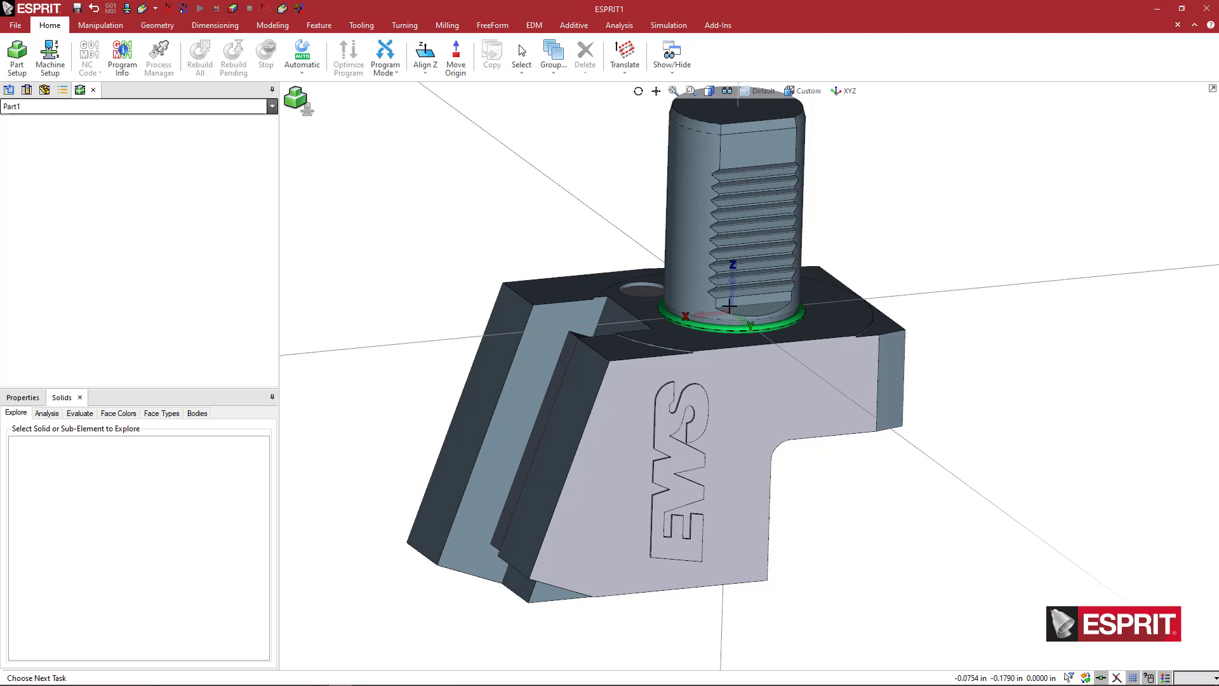
pyautogui.moveTo(736, 317); pyautogui.dragTo(752, 344, button='middle')
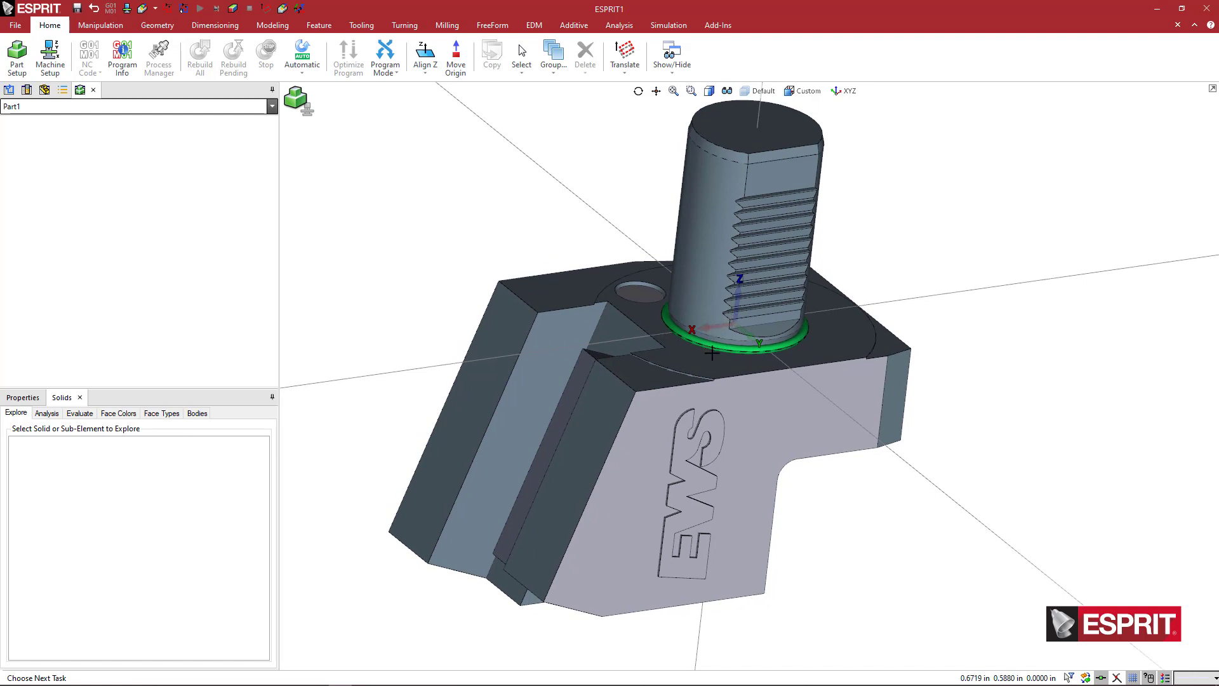
pyautogui.moveTo(724, 379); pyautogui.dragTo(729, 339, button='middle')
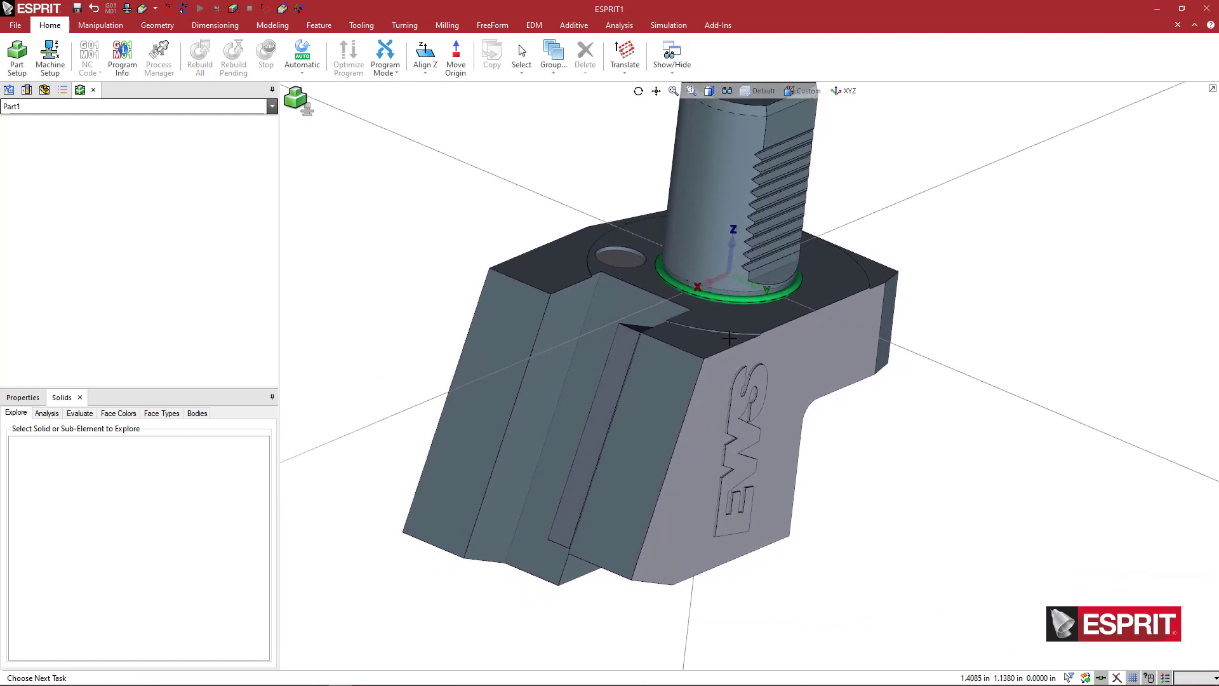
pyautogui.moveTo(628, 308)
pyautogui.mouseDown(button='middle')
pyautogui.moveTo(625, 321)
pyautogui.moveTo(627, 299)
pyautogui.mouseUp(button='middle')
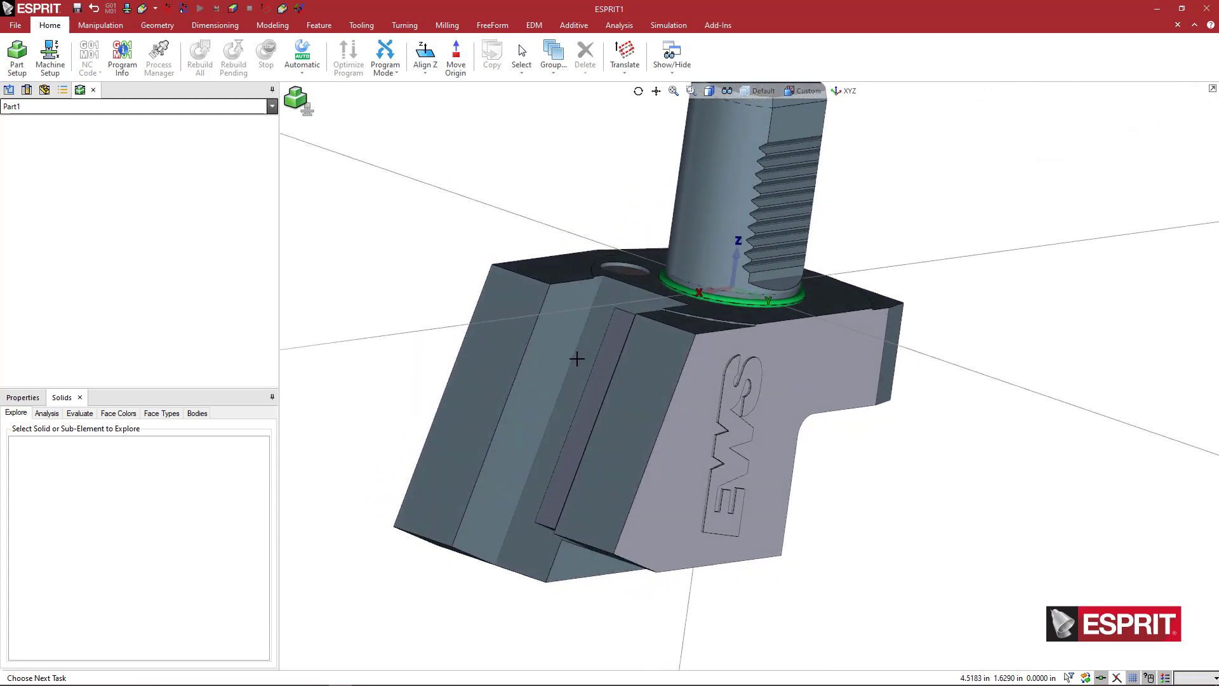
pyautogui.moveTo(588, 400); pyautogui.dragTo(589, 397, button='middle')
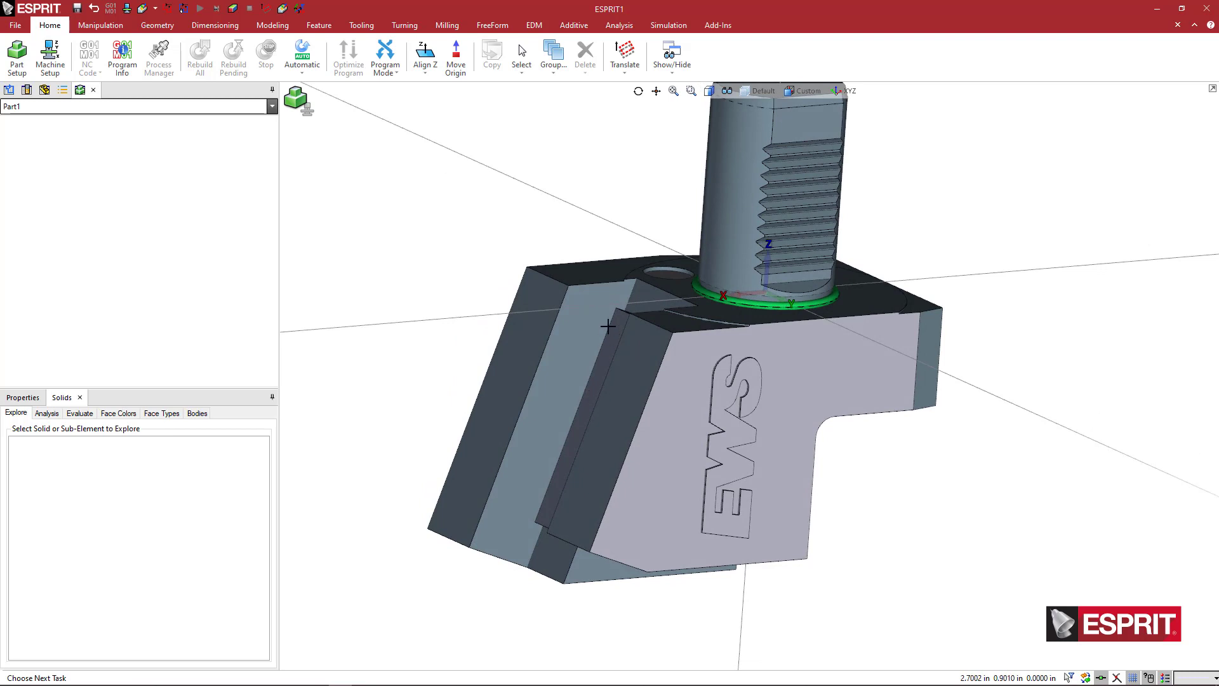
# Create a workplane from geometry on the slanted lower end face of the jaw beside the tool slot
pyautogui.keyDown('ctrl'); pyautogui.moveTo(608, 318); pyautogui.dragTo(687, 308, button='middle'); pyautogui.keyUp('ctrl')
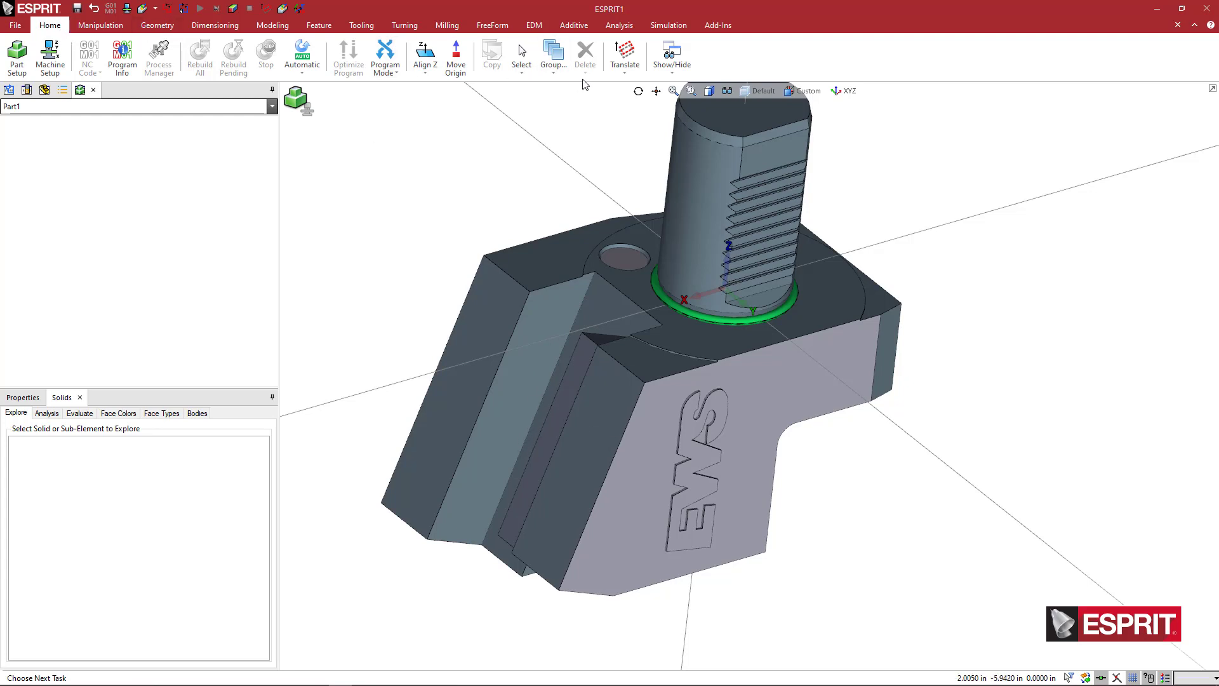
pyautogui.click(624, 75)
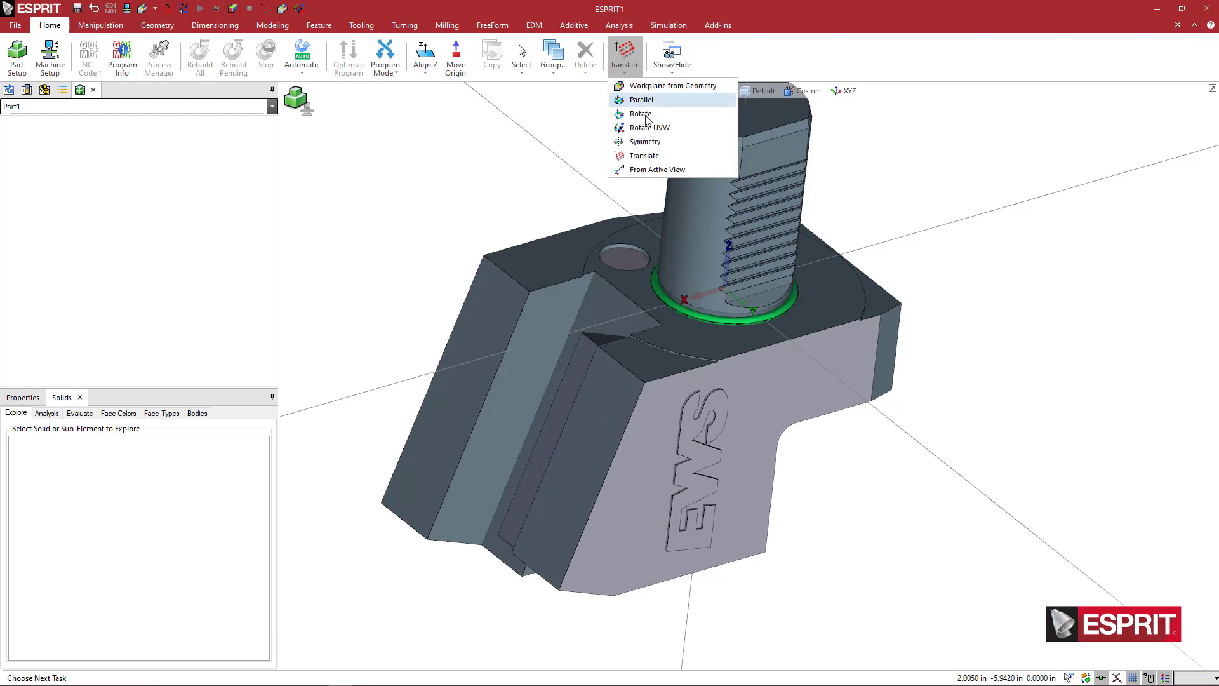
pyautogui.click(673, 86)
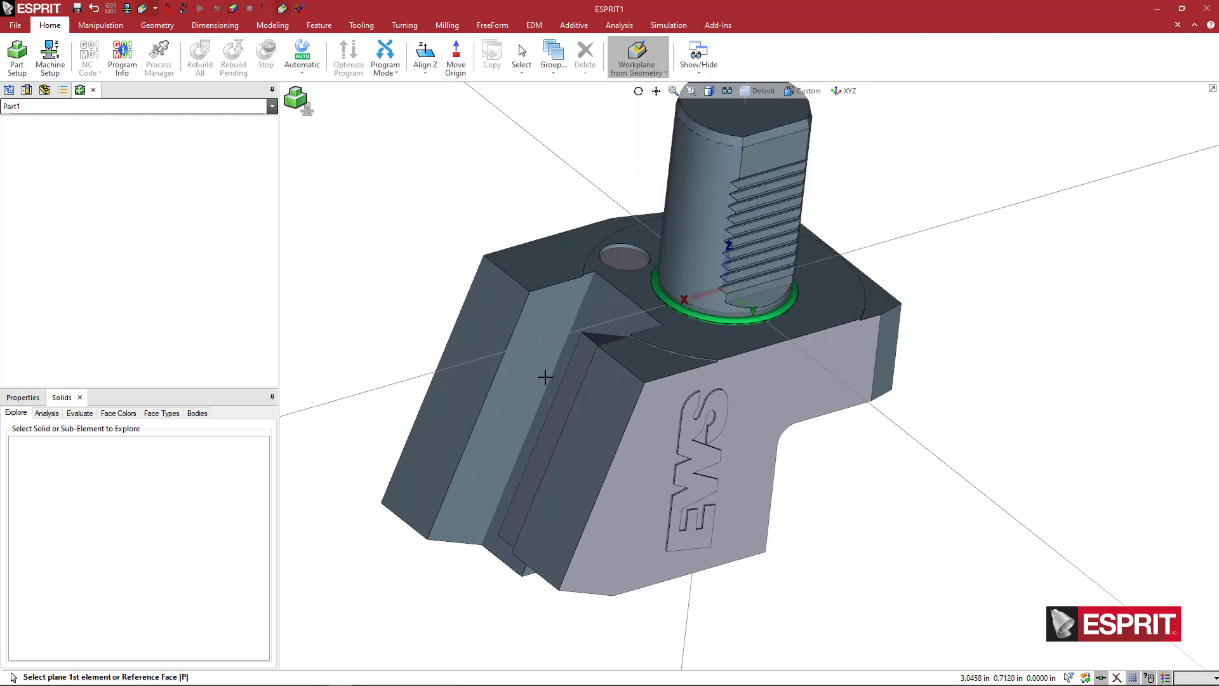
pyautogui.moveTo(544, 376); pyautogui.dragTo(579, 395, button='middle')
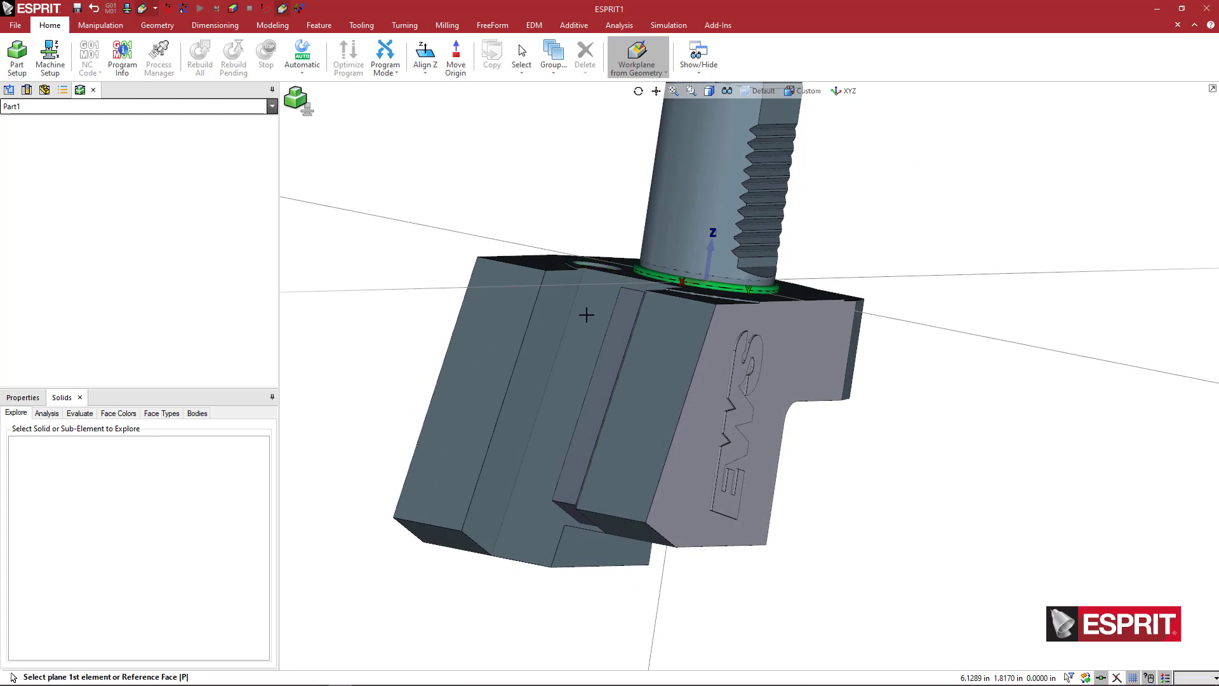
pyautogui.moveTo(586, 314); pyautogui.dragTo(583, 307, button='middle')
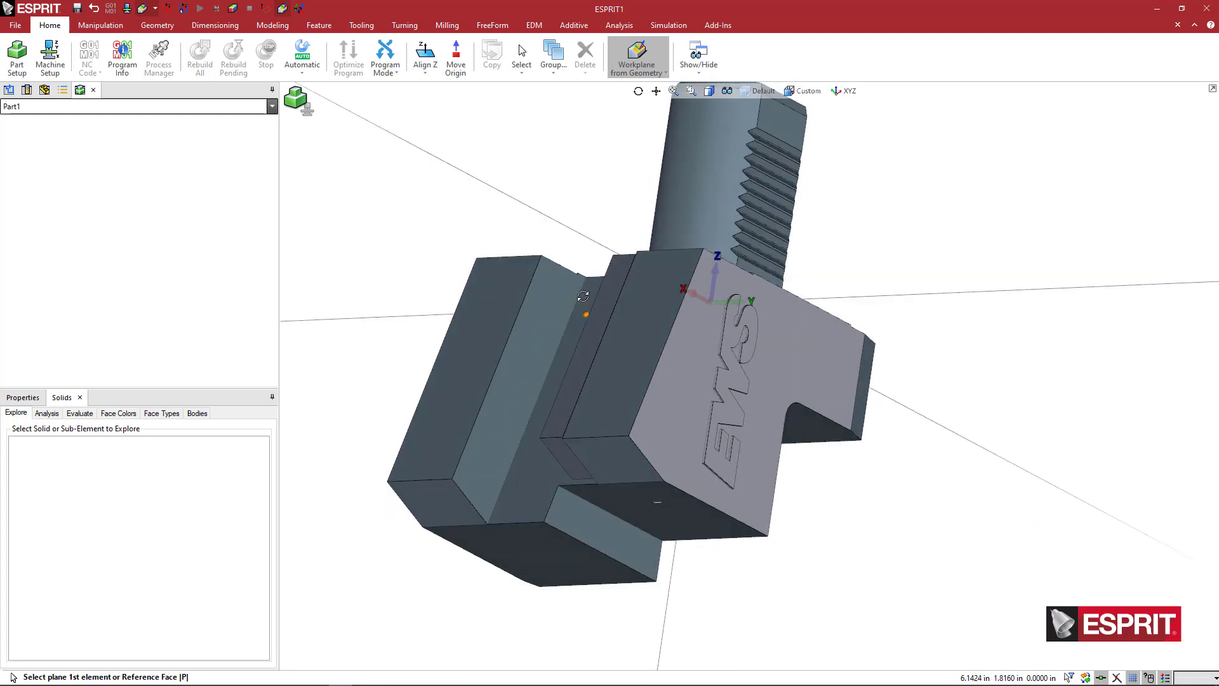
pyautogui.click(599, 459)
pyautogui.moveTo(621, 379); pyautogui.dragTo(611, 406, button='middle')
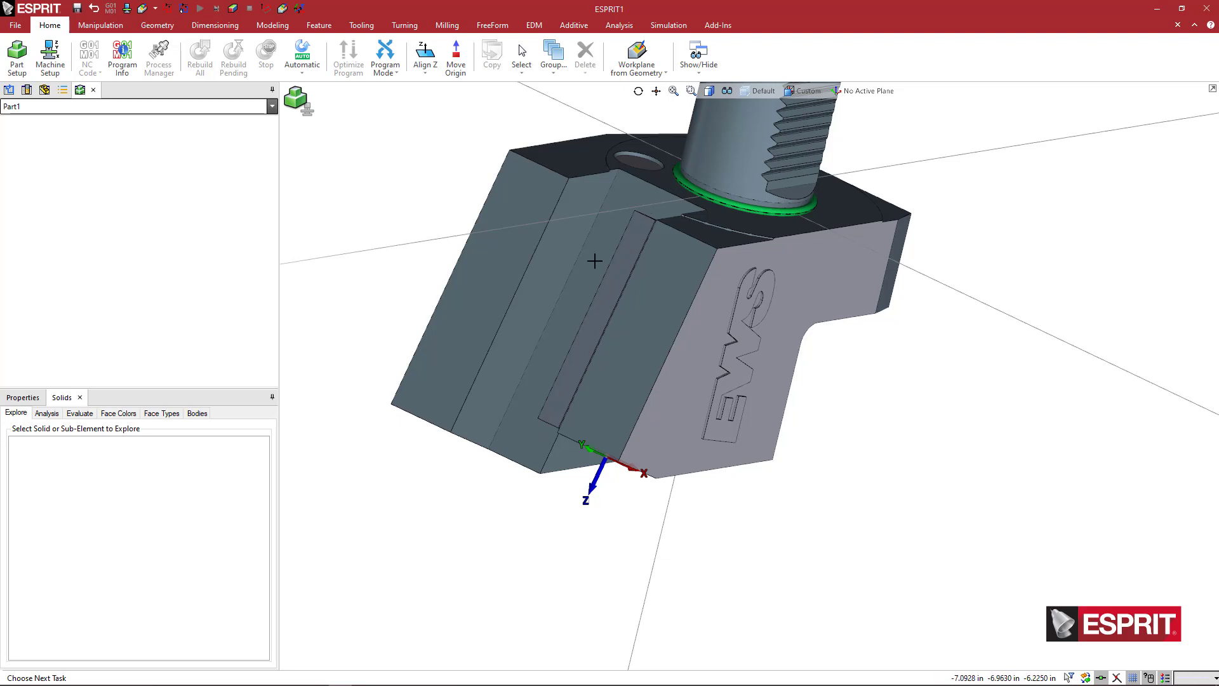
pyautogui.moveTo(617, 195)
pyautogui.mouseDown(button='middle')
pyautogui.moveTo(605, 233)
pyautogui.moveTo(626, 199)
pyautogui.mouseUp(button='middle')
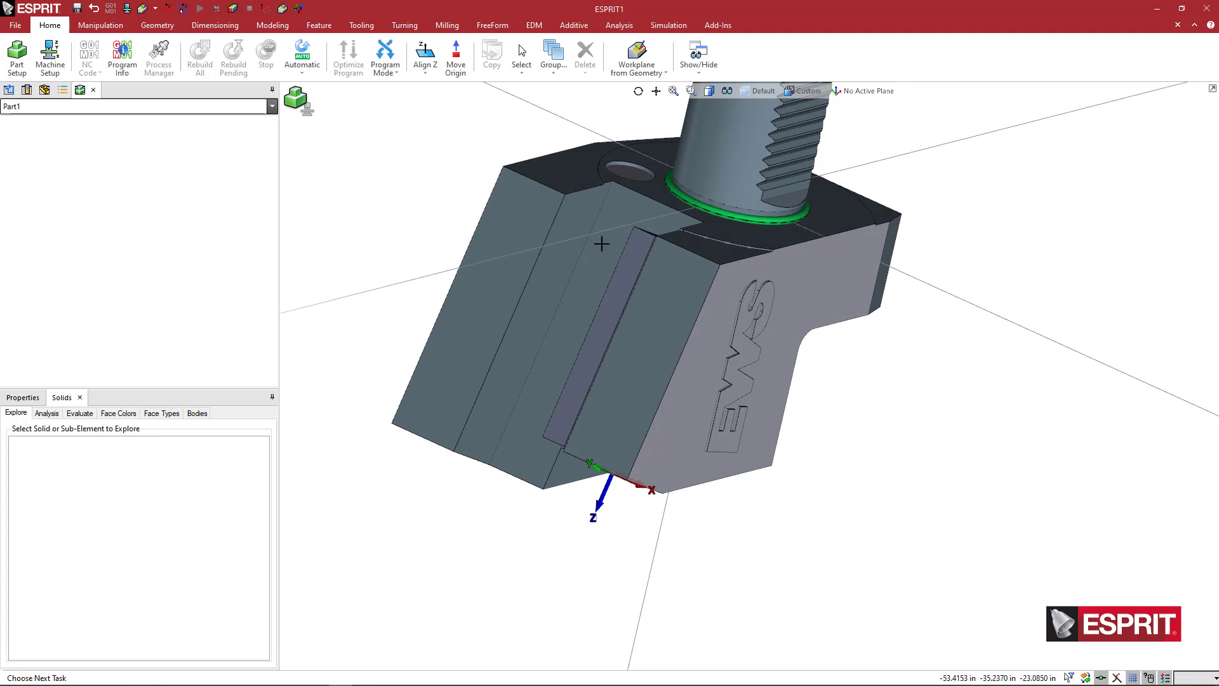
pyautogui.moveTo(580, 288); pyautogui.dragTo(624, 261, button='middle')
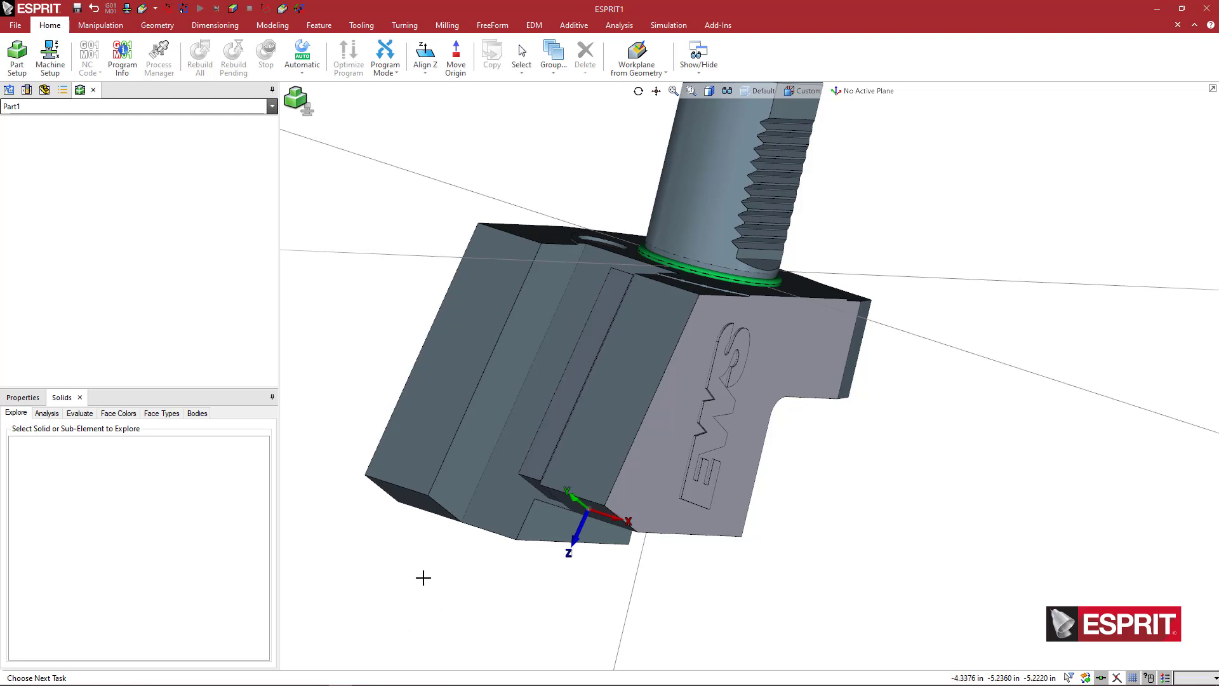
pyautogui.moveTo(456, 560)
pyautogui.mouseDown(button='middle')
pyautogui.moveTo(462, 577)
pyautogui.moveTo(497, 591)
pyautogui.moveTo(525, 572)
pyautogui.moveTo(460, 560)
pyautogui.mouseUp(button='middle')
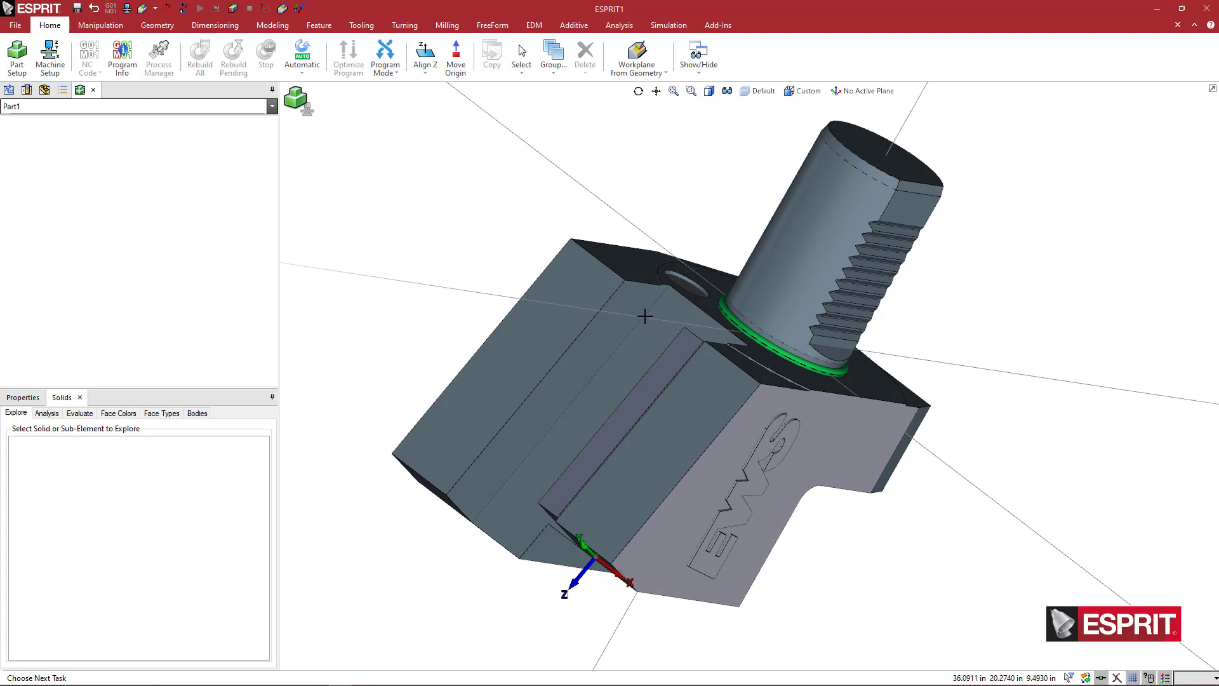
# Inspect the tool slot's inner jaw faces and the flat face beside the narrow strip from several angles
pyautogui.scroll(4, 641, 313)
pyautogui.moveTo(680, 335); pyautogui.dragTo(711, 279, button='middle')
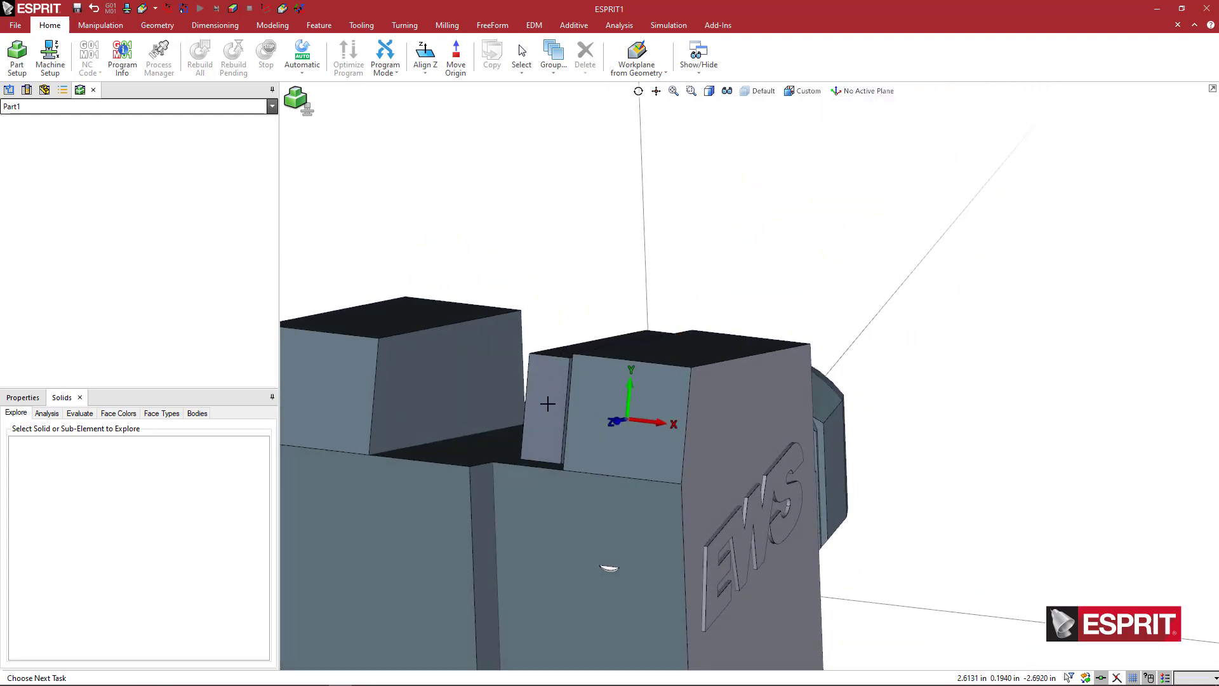
pyautogui.moveTo(558, 408); pyautogui.dragTo(526, 404, button='middle')
pyautogui.click(513, 384)
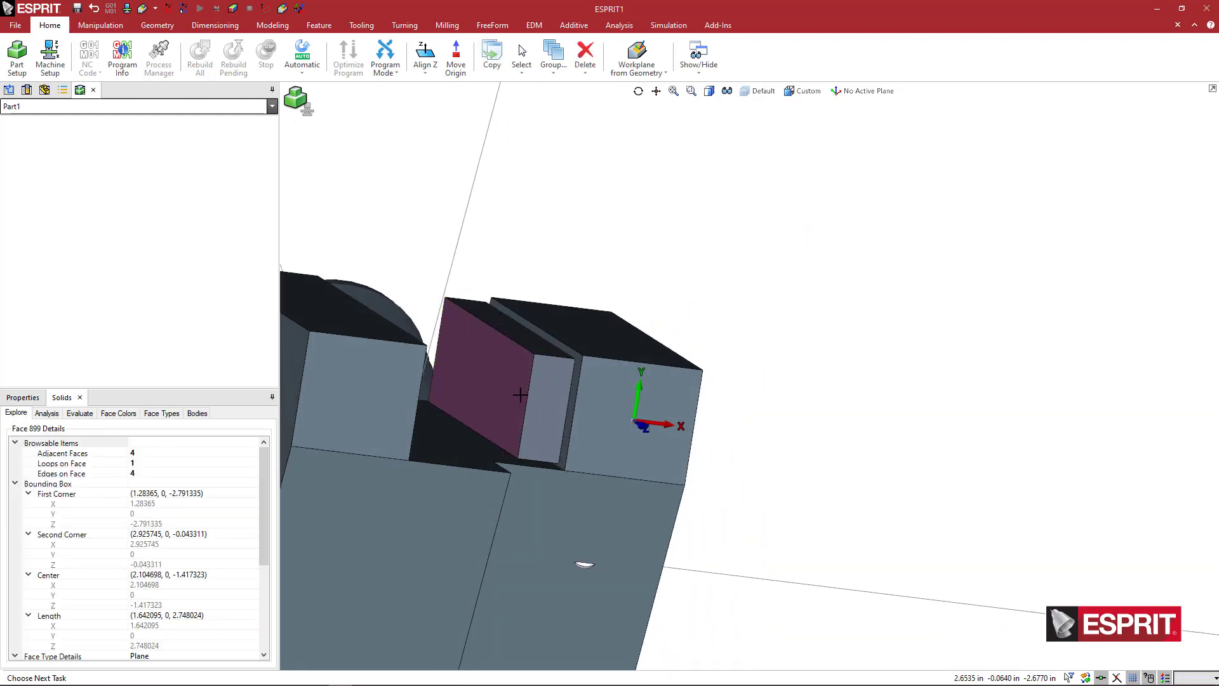
pyautogui.moveTo(520, 395); pyautogui.dragTo(528, 371, button='middle')
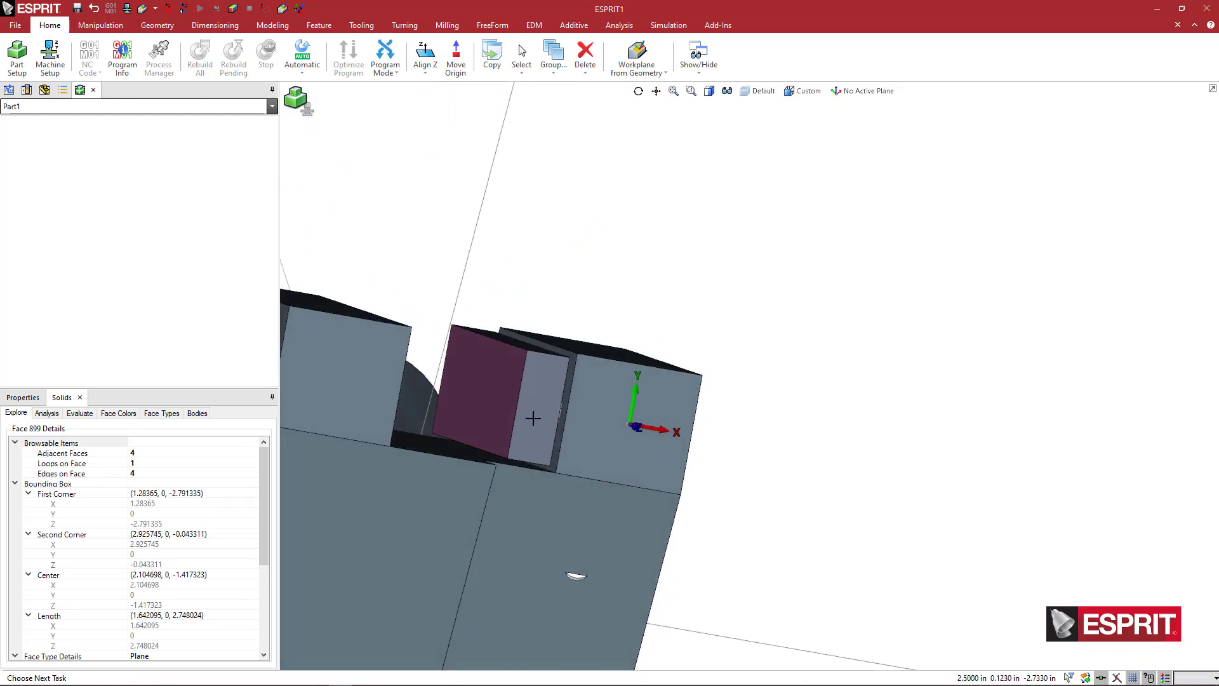
pyautogui.moveTo(532, 417); pyautogui.dragTo(448, 190, button='middle')
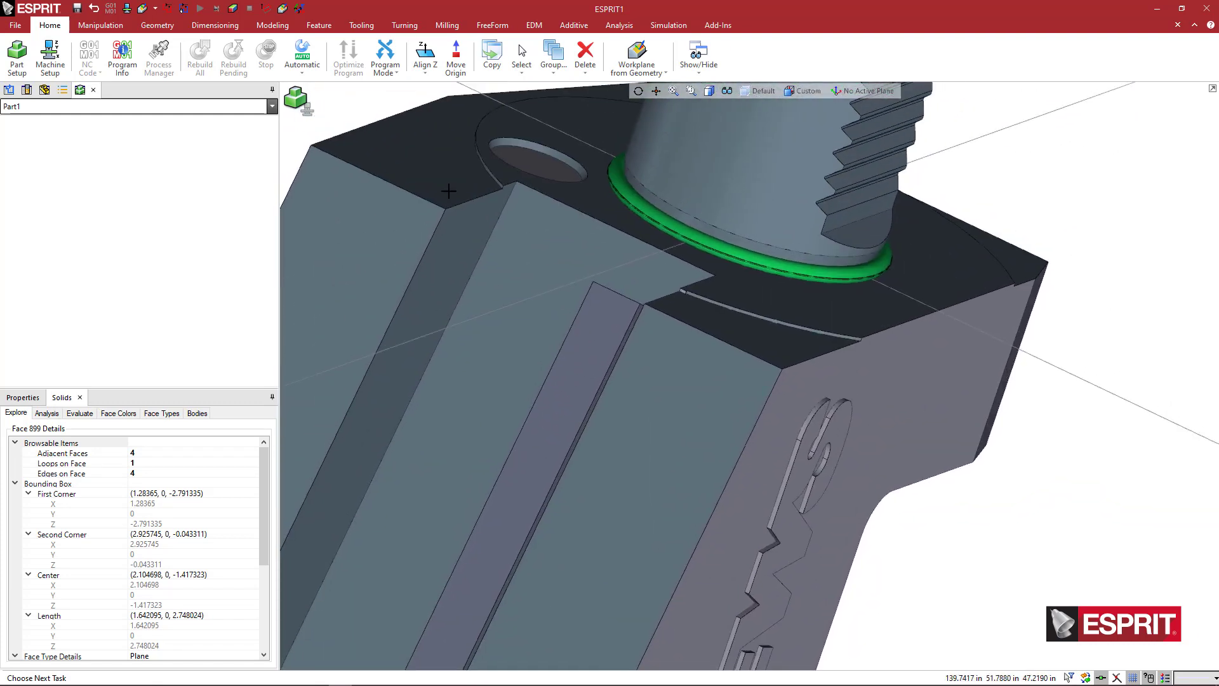
# Draw a rectangle from the end edge of the narrow jaw strip to the opposite corner of the slot at the seating face
pyautogui.click(158, 25)
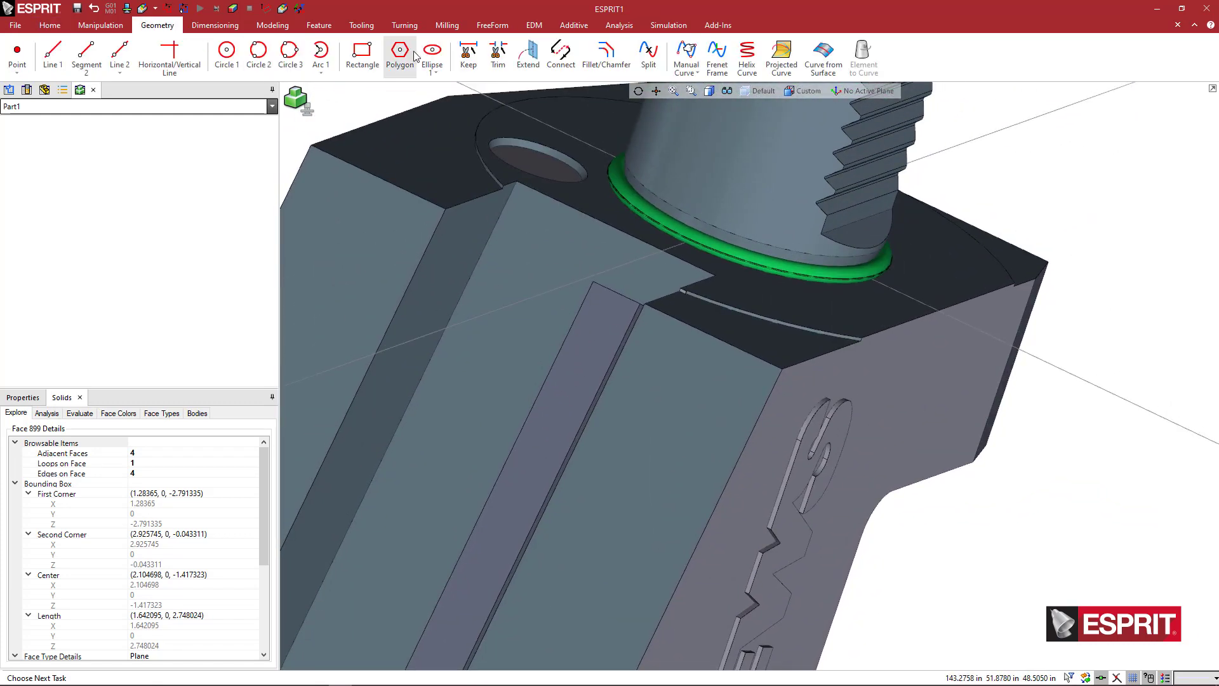
pyautogui.click(362, 55)
pyautogui.moveTo(622, 274); pyautogui.dragTo(608, 308, button='middle')
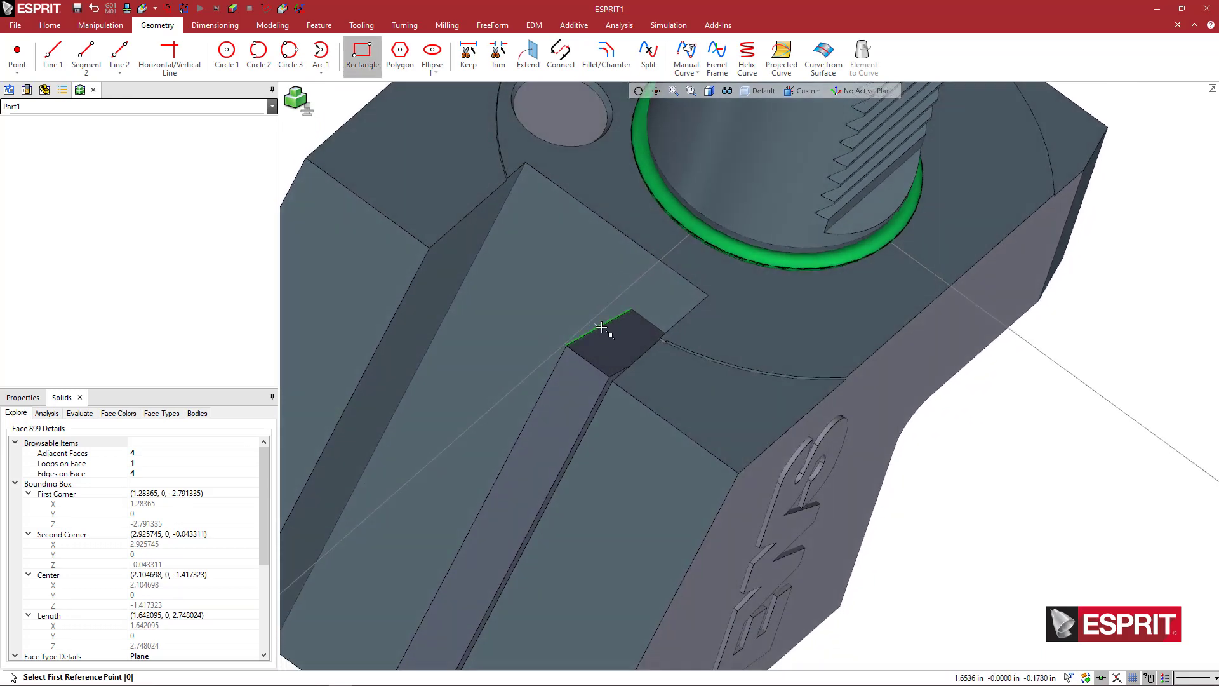
pyautogui.click(601, 327)
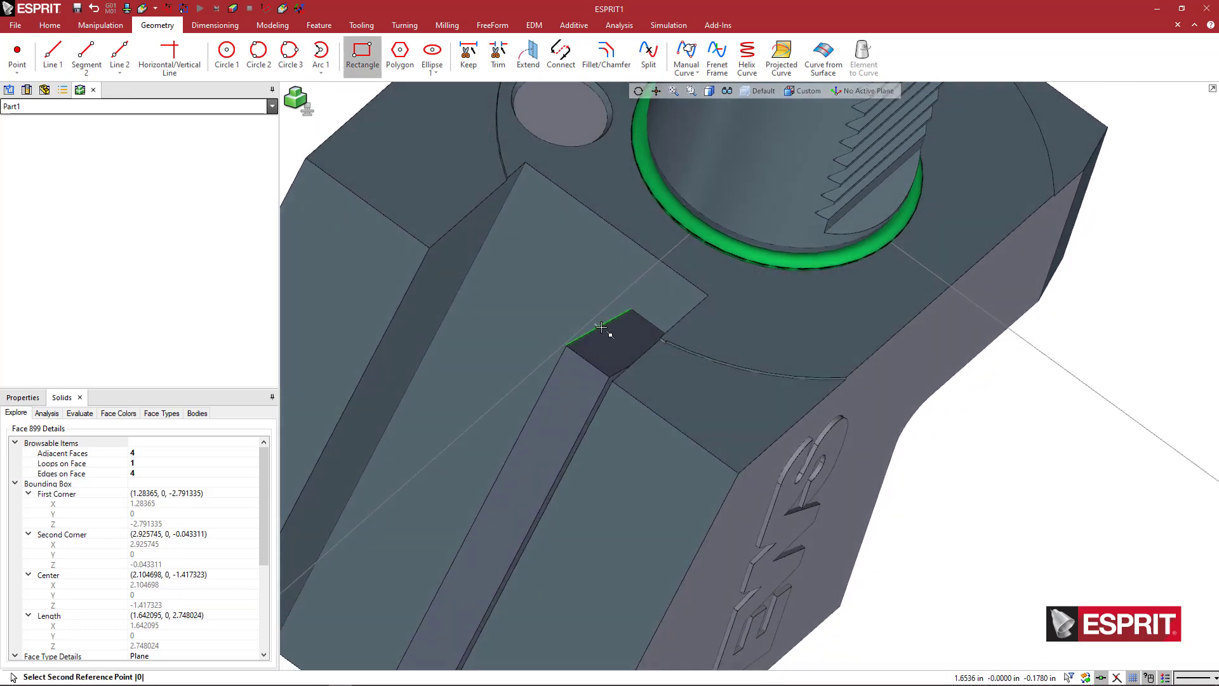
pyautogui.click(529, 164)
pyautogui.moveTo(645, 265); pyautogui.dragTo(609, 215, button='middle')
pyautogui.scroll(-3, 702, 191)
pyautogui.moveTo(715, 221)
pyautogui.mouseDown(button='middle')
pyautogui.moveTo(729, 240)
pyautogui.moveTo(709, 223)
pyautogui.moveTo(763, 188)
pyautogui.moveTo(768, 236)
pyautogui.moveTo(719, 226)
pyautogui.mouseUp(button='middle')
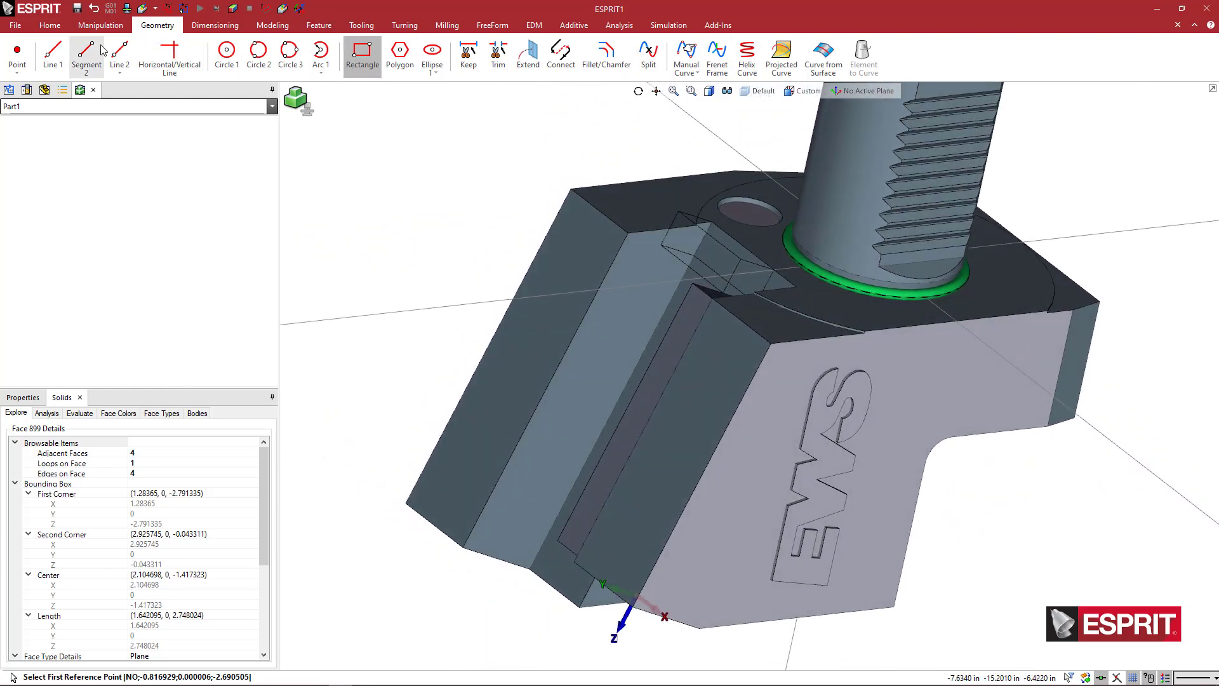
# Translate the workplane origin to the corner of the wireframe box inside the tool slot
pyautogui.click(50, 25)
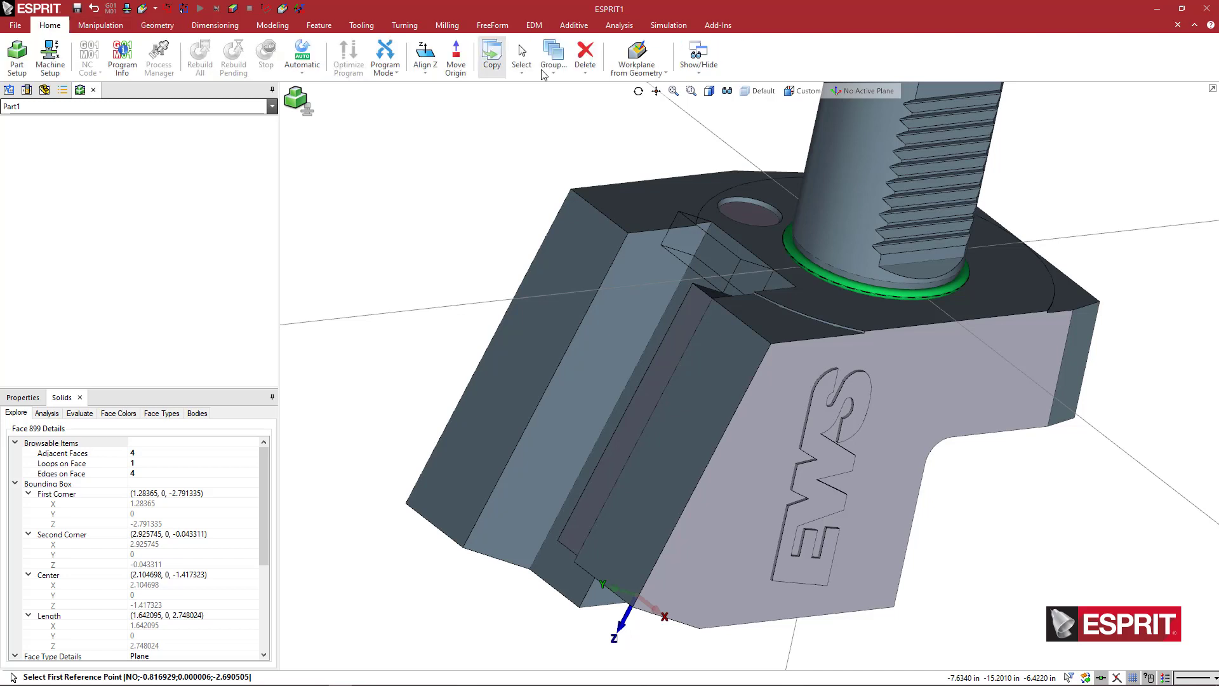
pyautogui.click(651, 76)
pyautogui.click(648, 155)
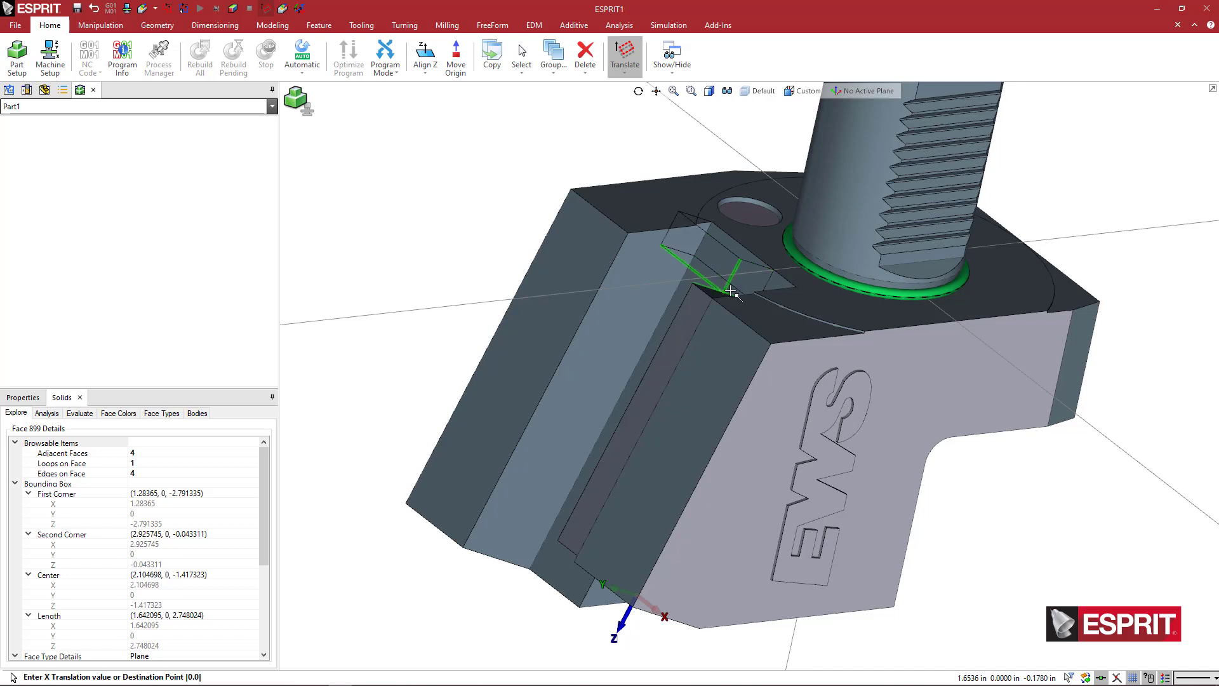
pyautogui.scroll(5, 730, 290)
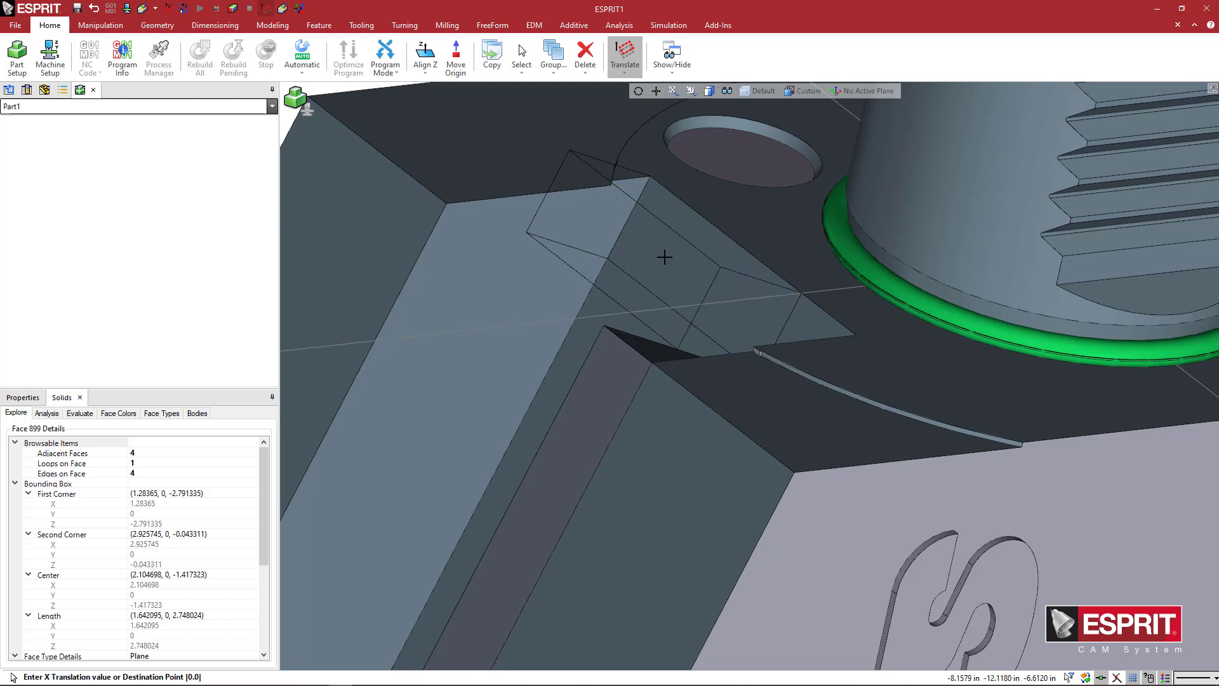
pyautogui.click(720, 266)
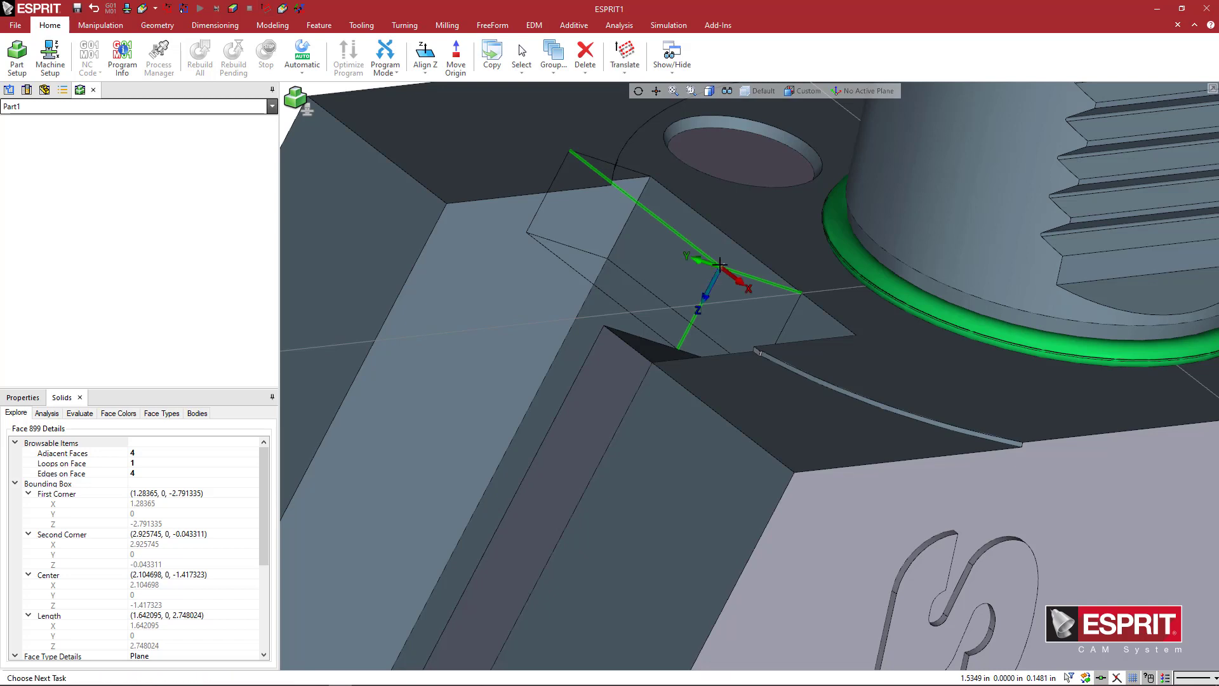
# Check the length of the short box segment running from the workplane origin to the seating face
pyautogui.click(763, 281)
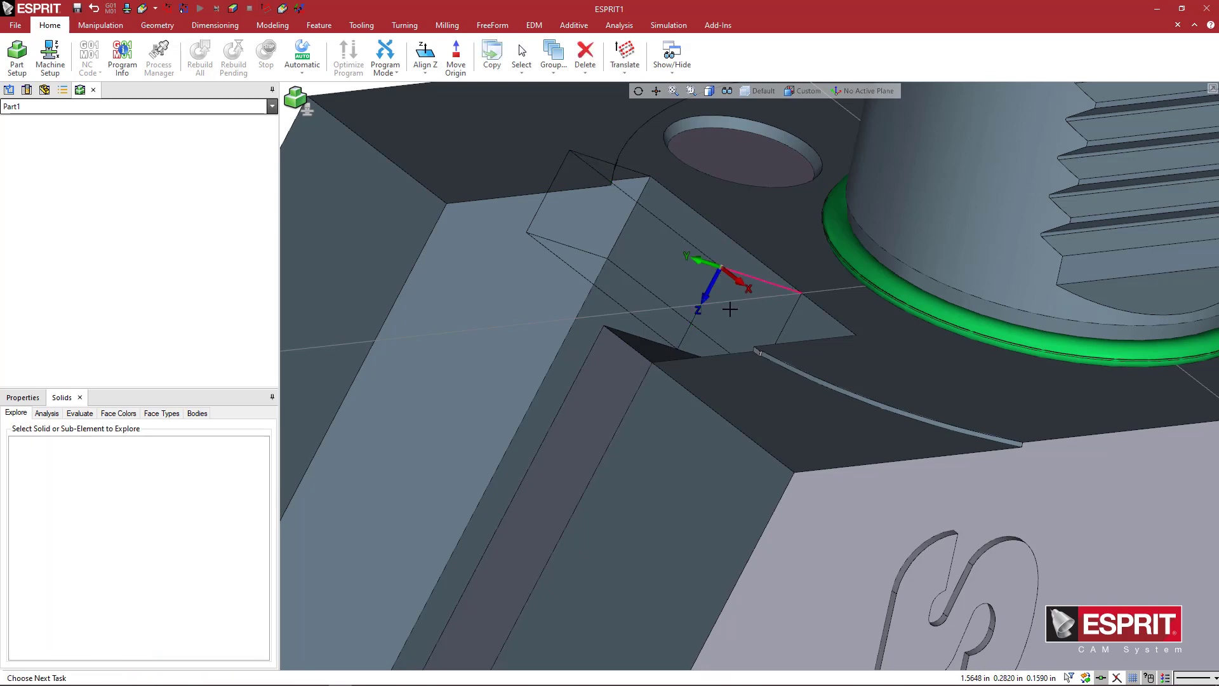
pyautogui.click(35, 399)
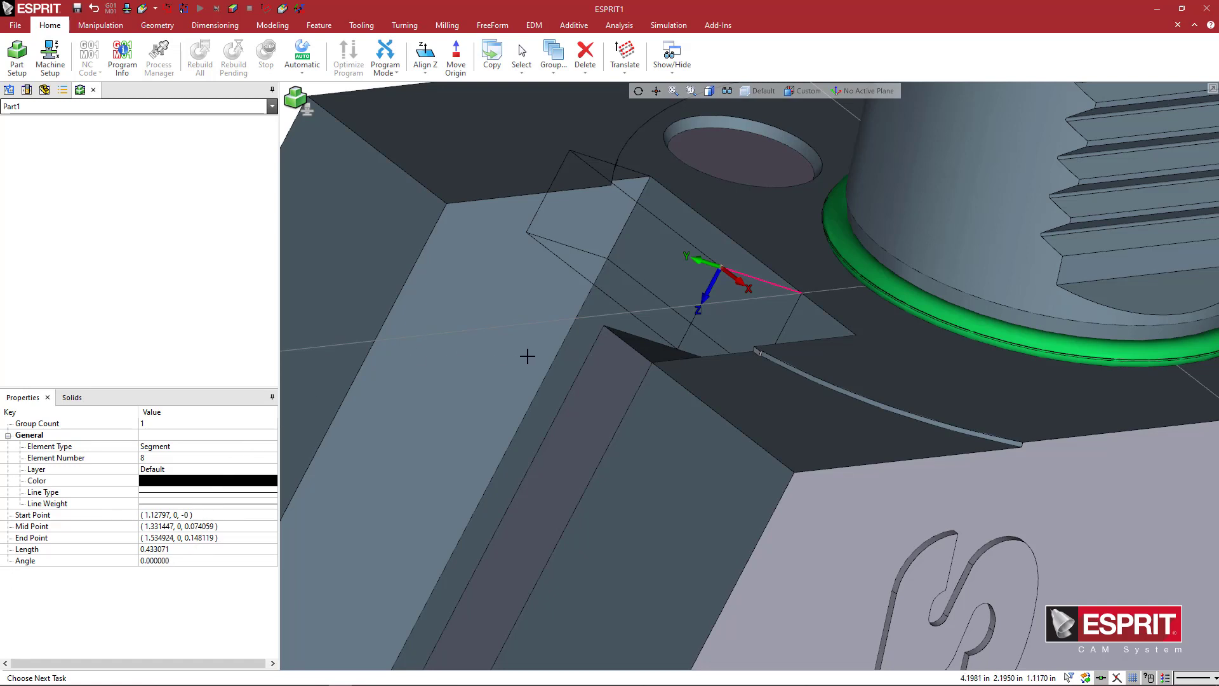
pyautogui.moveTo(663, 305); pyautogui.dragTo(675, 353, button='middle')
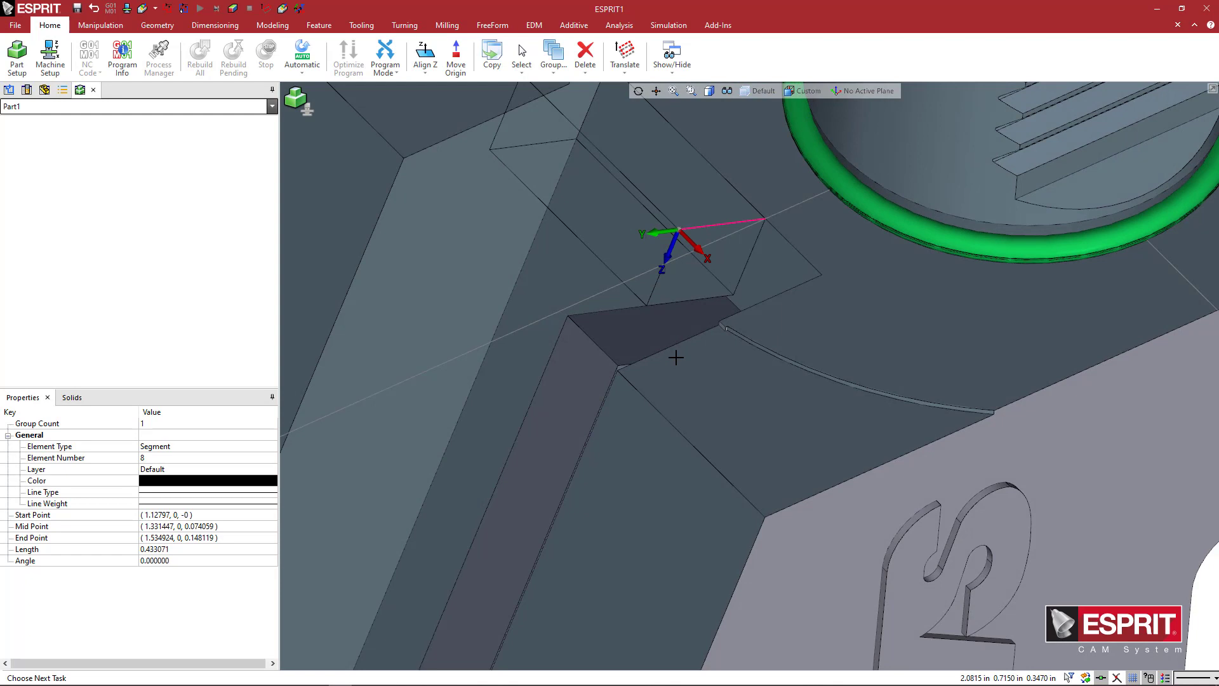
# Convert the short segment's length to millimetres in Calculator by multiplying 0.433 by 25.4, and close Calculator
pyautogui.hotkey('alt', 'Tab')
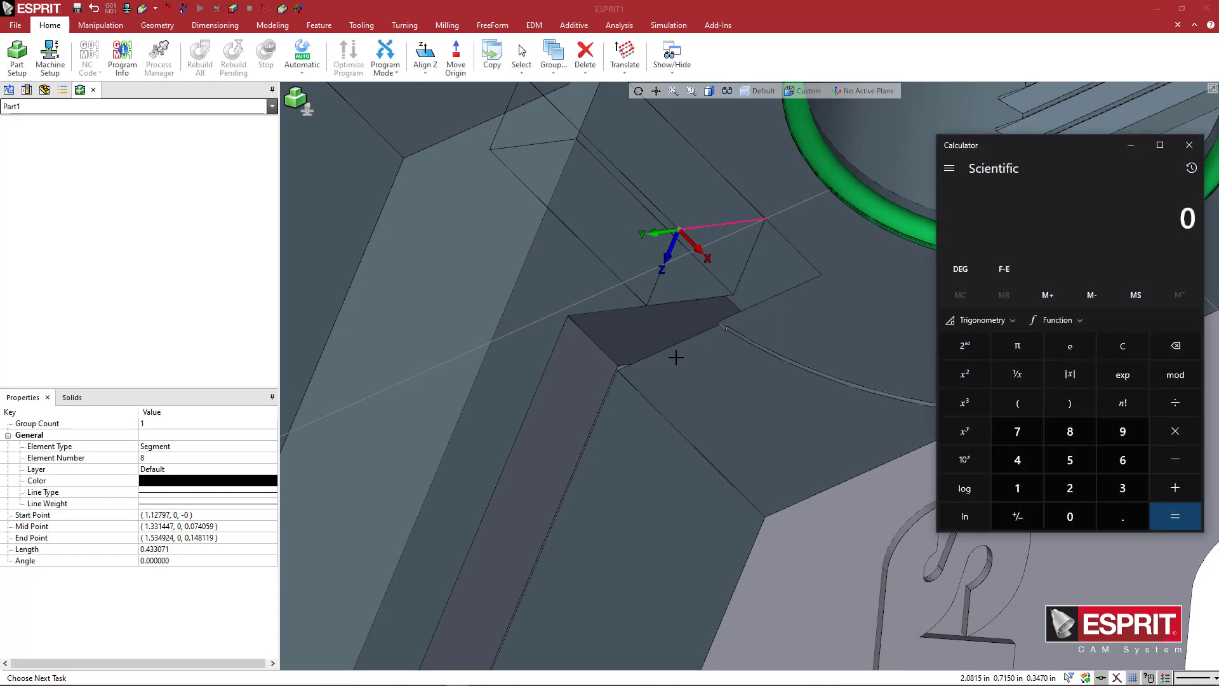
pyautogui.write('.433')
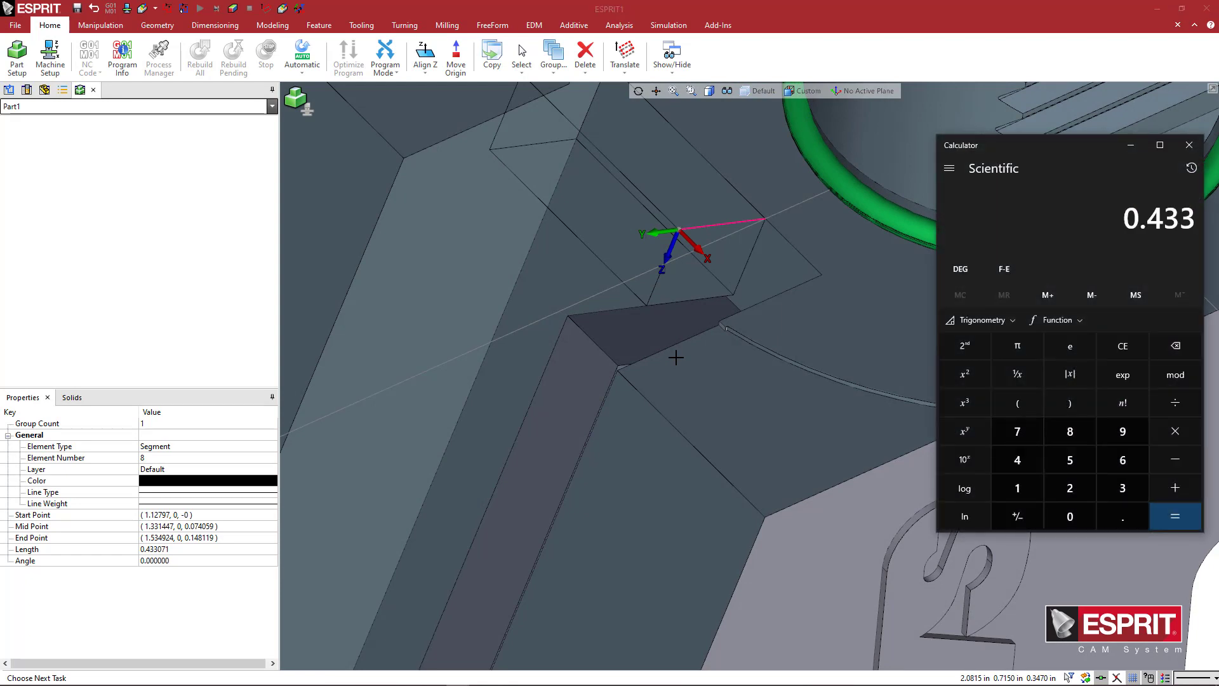
pyautogui.write('*2')
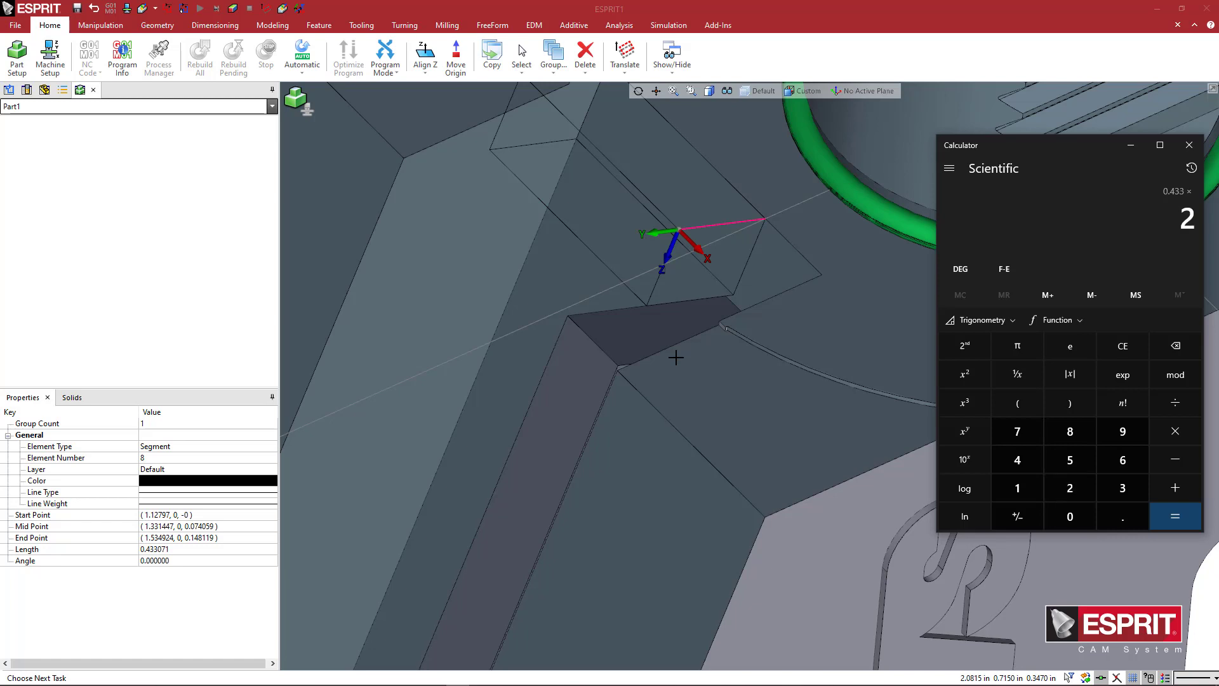
pyautogui.write('5.4')
pyautogui.press('Return')
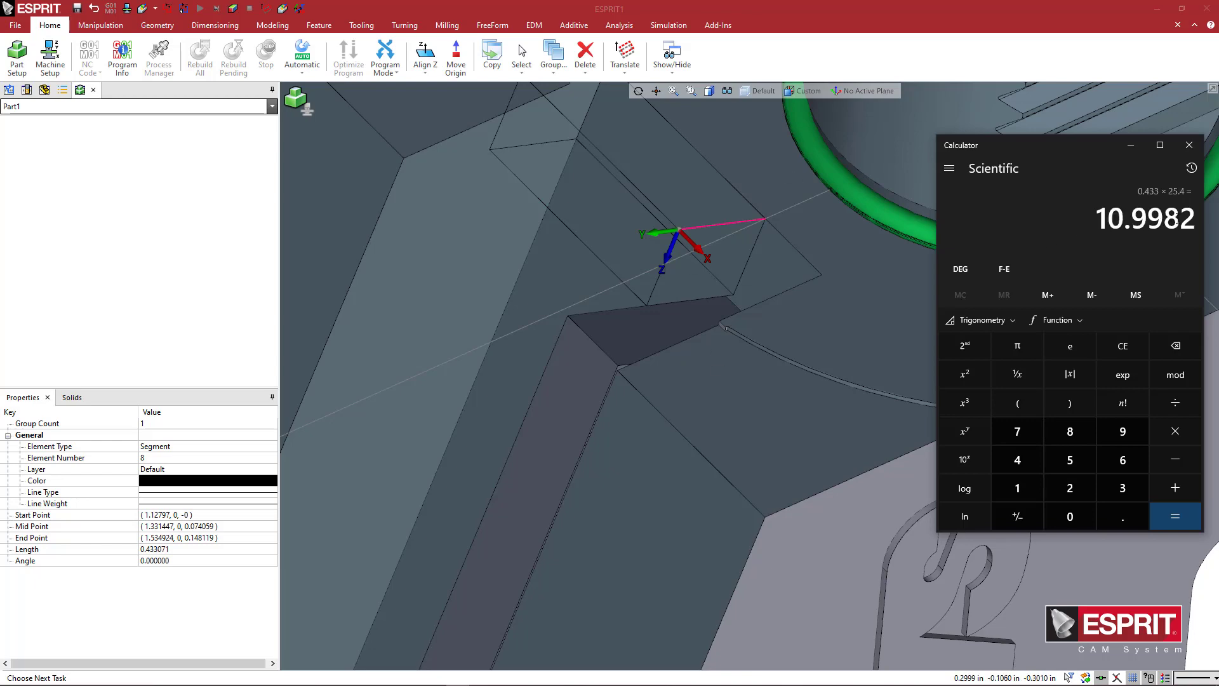
pyautogui.click(1189, 145)
# Check the length of the long box segment lying along the slot's edge on the seating face
pyautogui.scroll(-2, 858, 278)
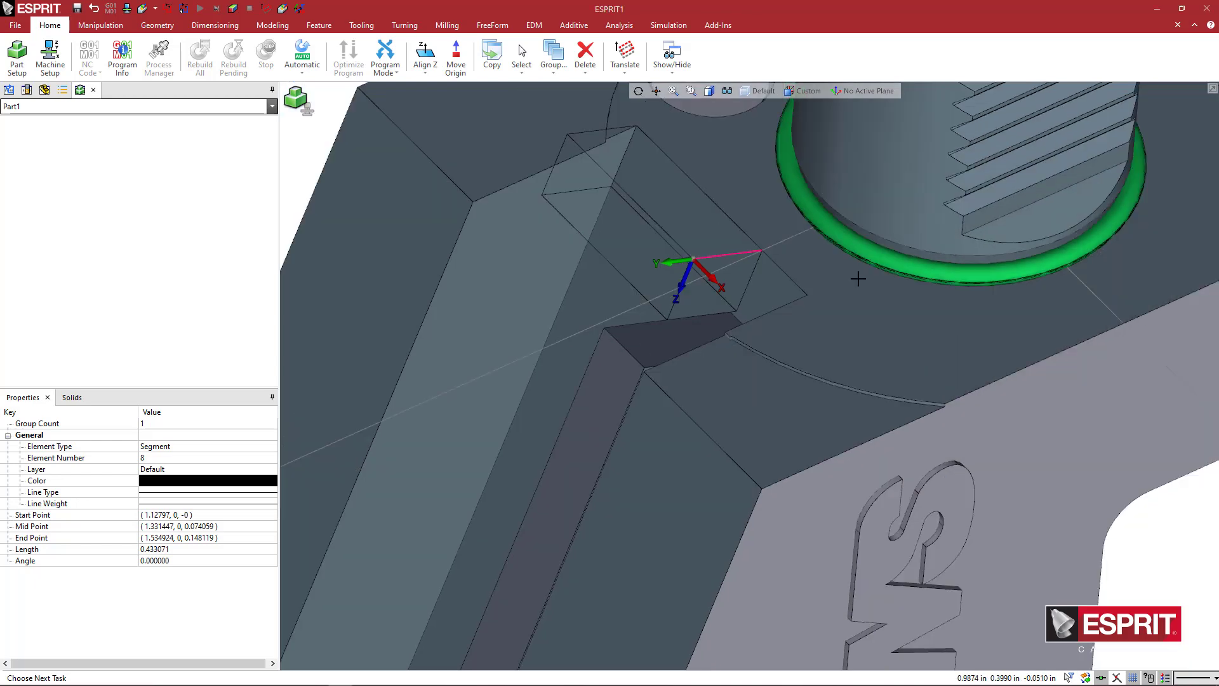
pyautogui.moveTo(858, 278); pyautogui.dragTo(793, 254, button='middle')
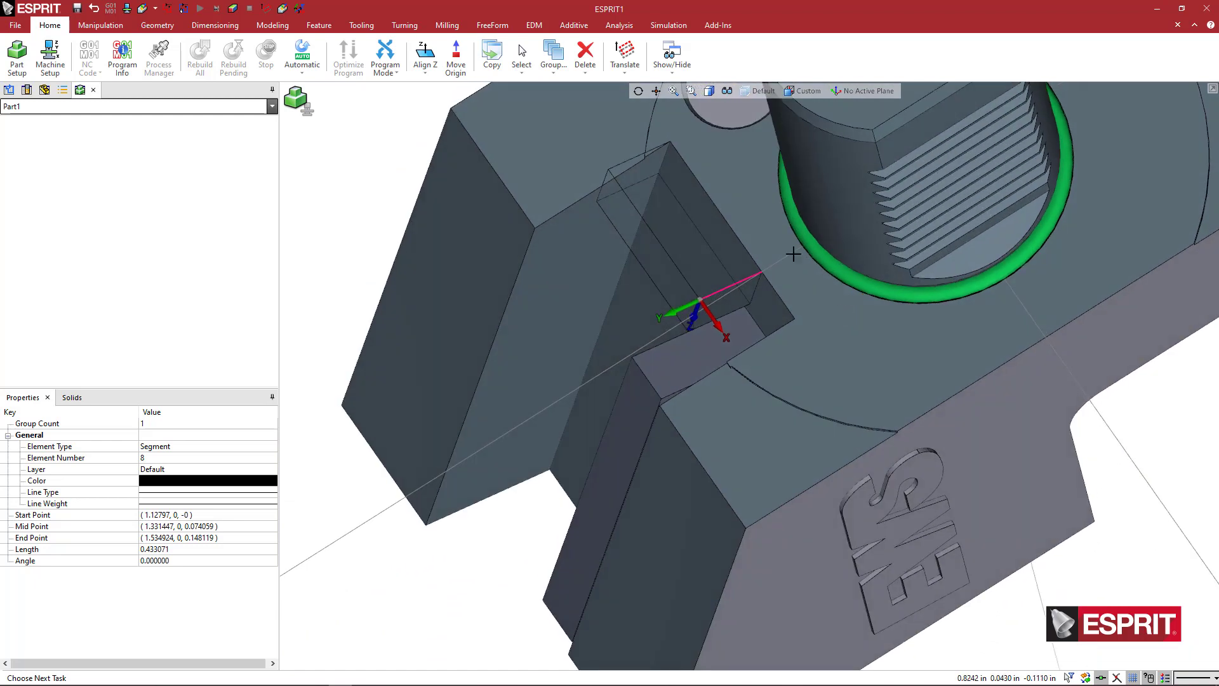
pyautogui.click(738, 248)
pyautogui.rightClick(742, 244)
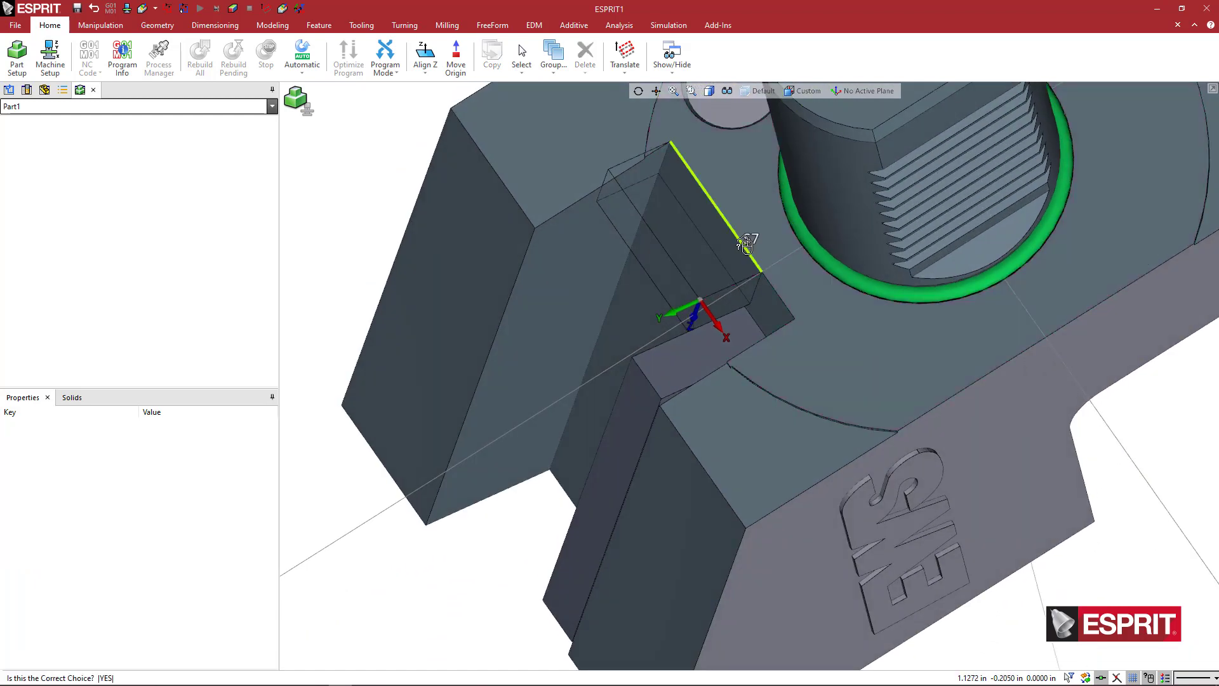
pyautogui.click(746, 245)
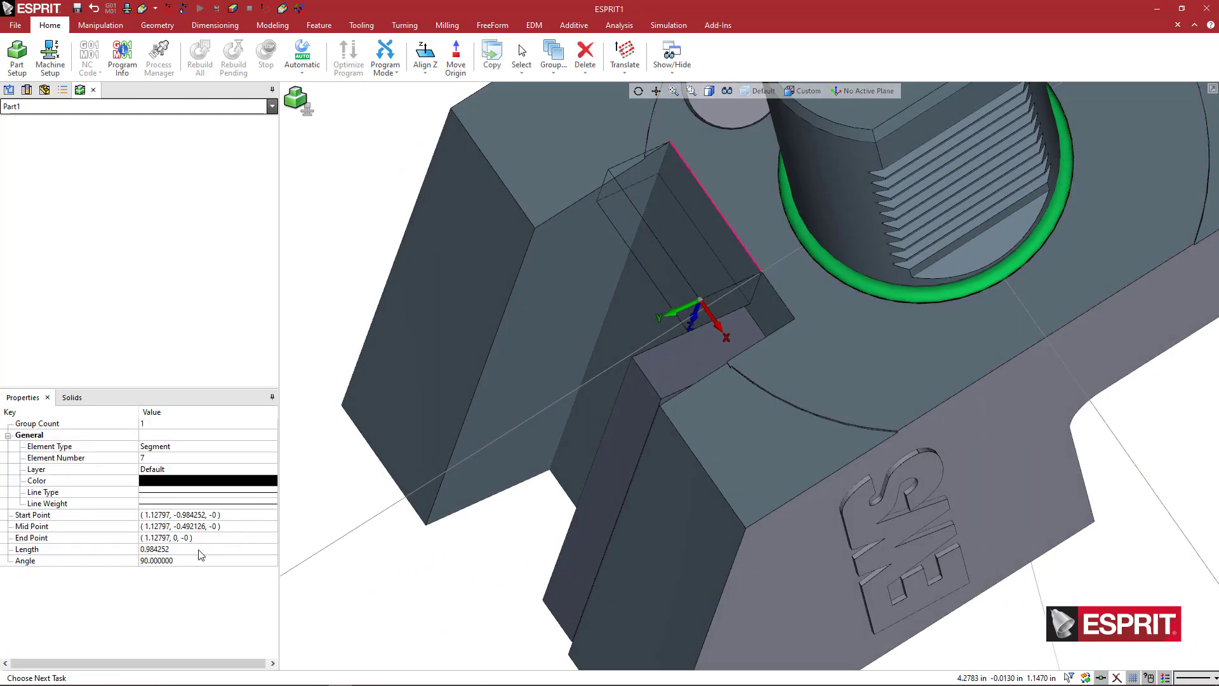
pyautogui.moveTo(713, 272); pyautogui.dragTo(742, 269, button='middle')
pyautogui.scroll(-2, 776, 279)
# Convert the long segment's length to millimetres in Calculator by multiplying 0.9842 by 25.4, and close Calculator
pyautogui.press('XF86Calculator')
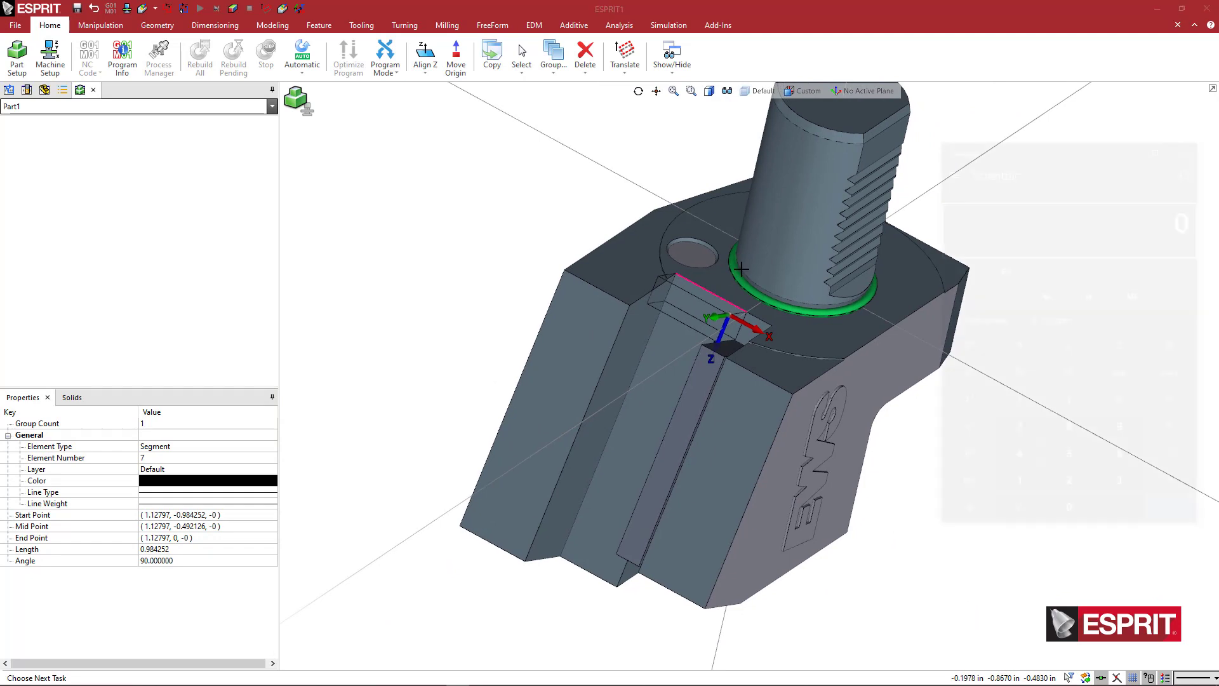
pyautogui.write('.9')
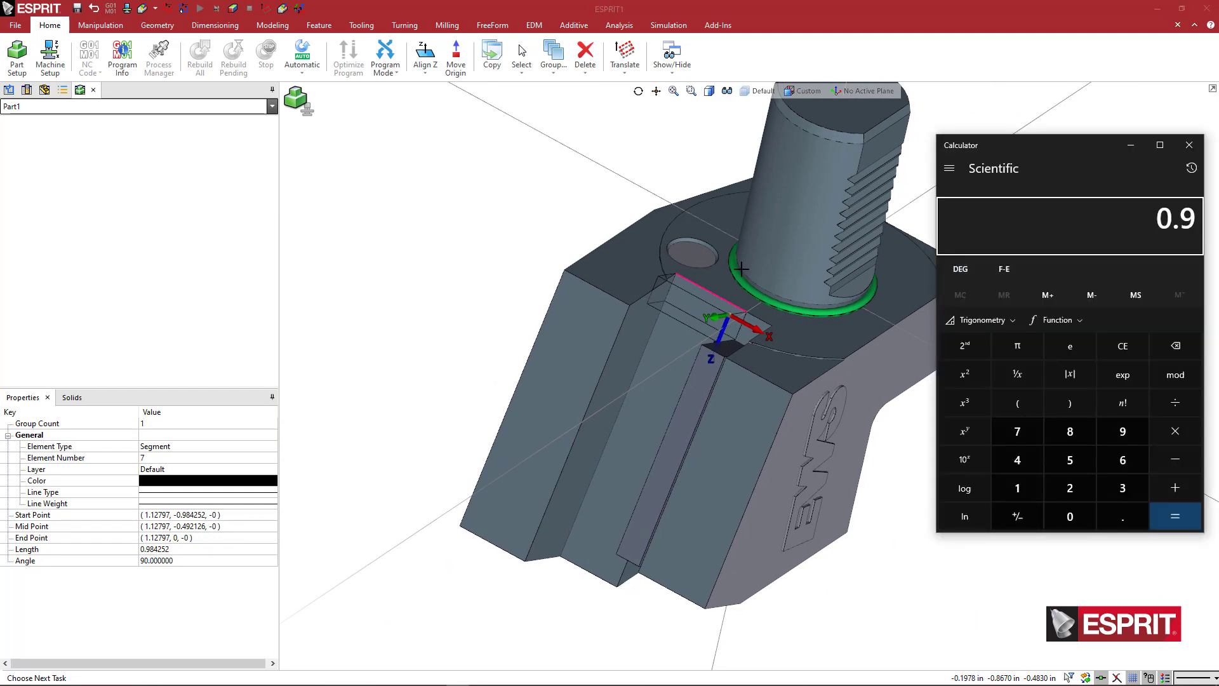
pyautogui.write('842')
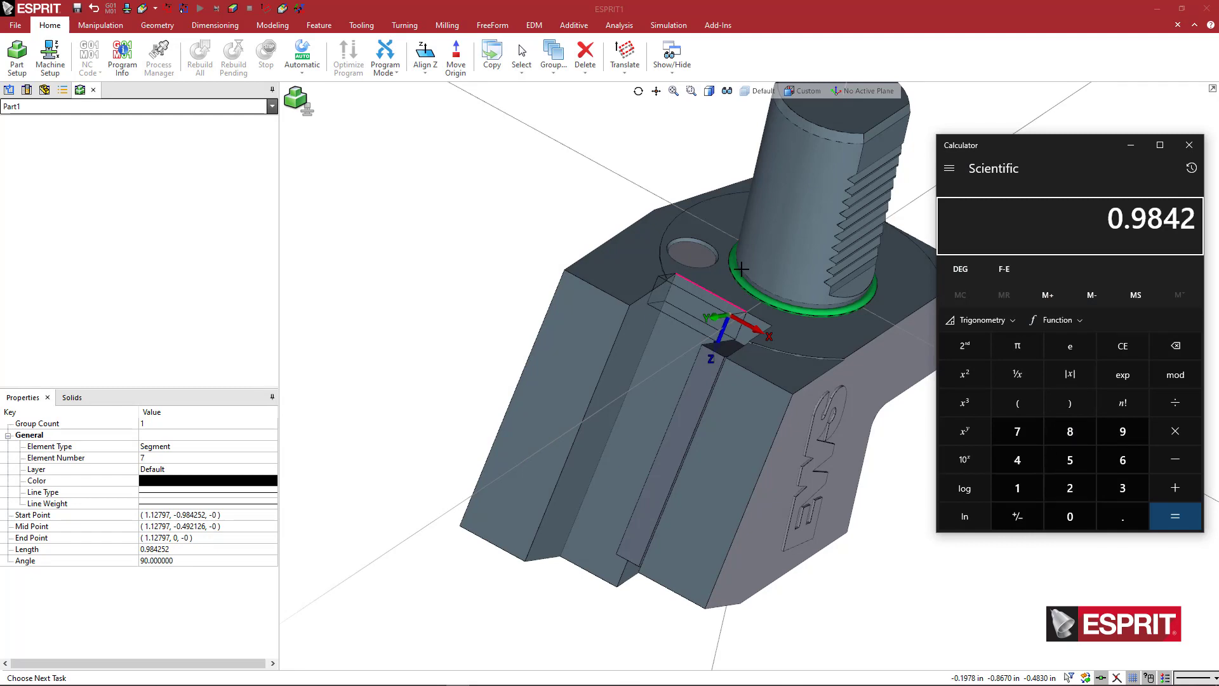
pyautogui.press('*')
pyautogui.write('25.4')
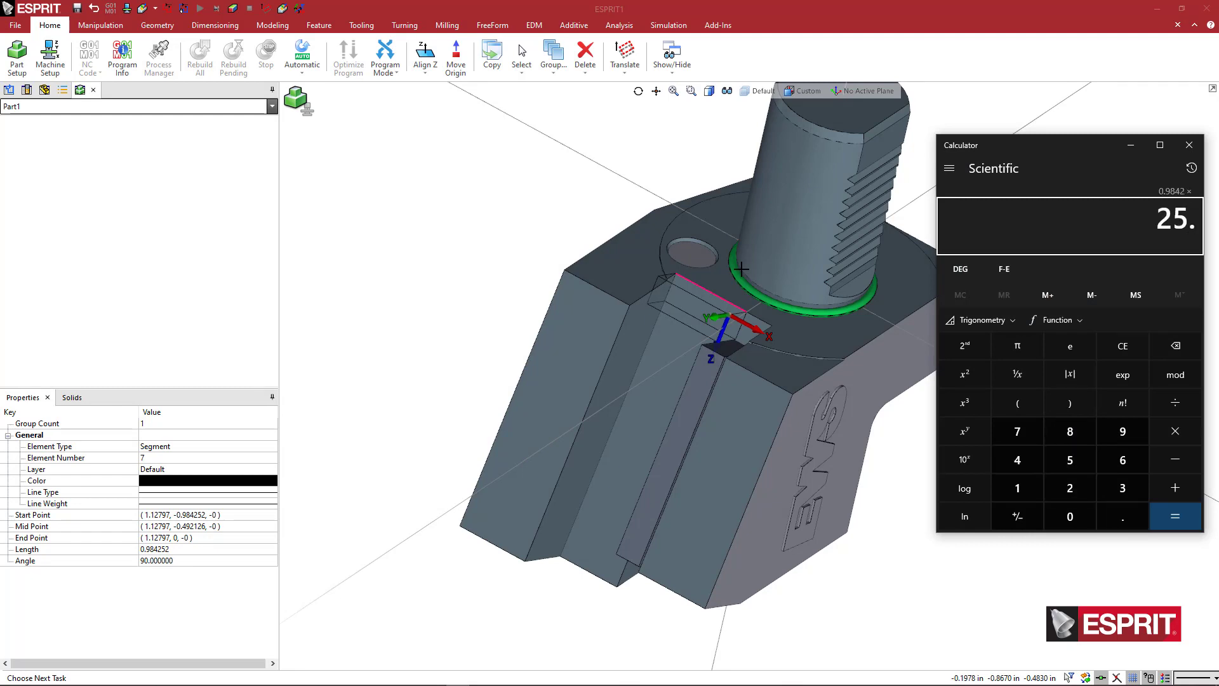
pyautogui.press('Return')
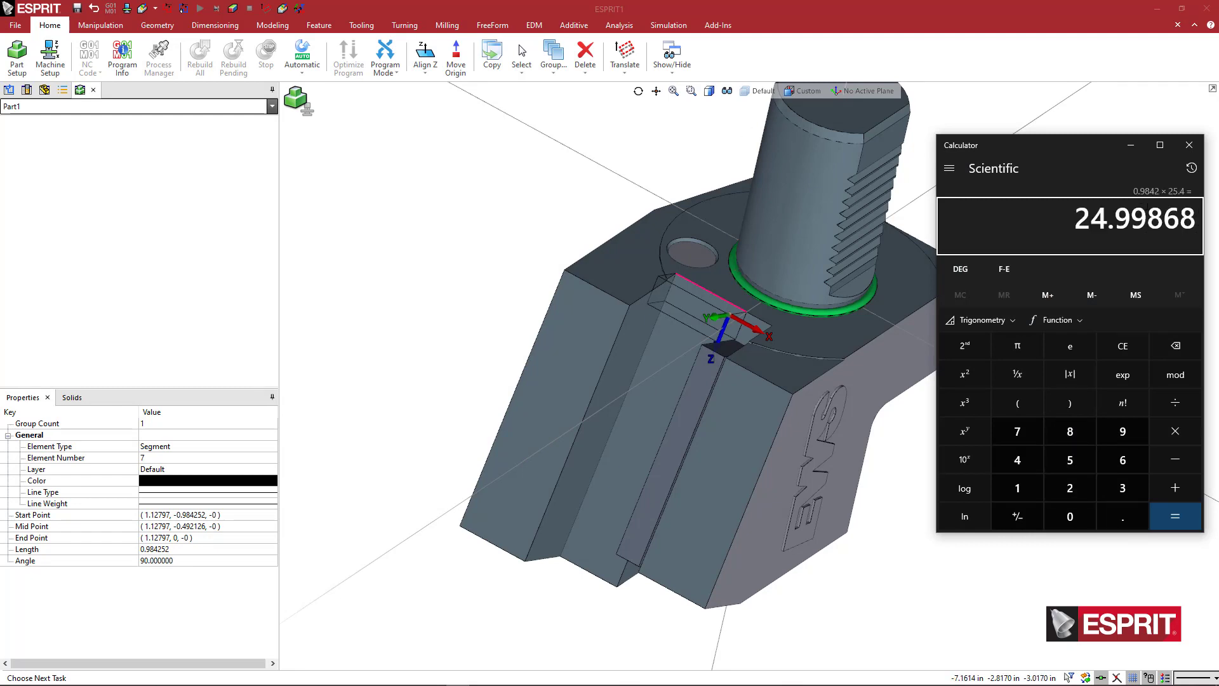
pyautogui.click(1189, 144)
# Examine the wireframe box and the workplane's axis directions against the tool slot's walls
pyautogui.scroll(5, 749, 319)
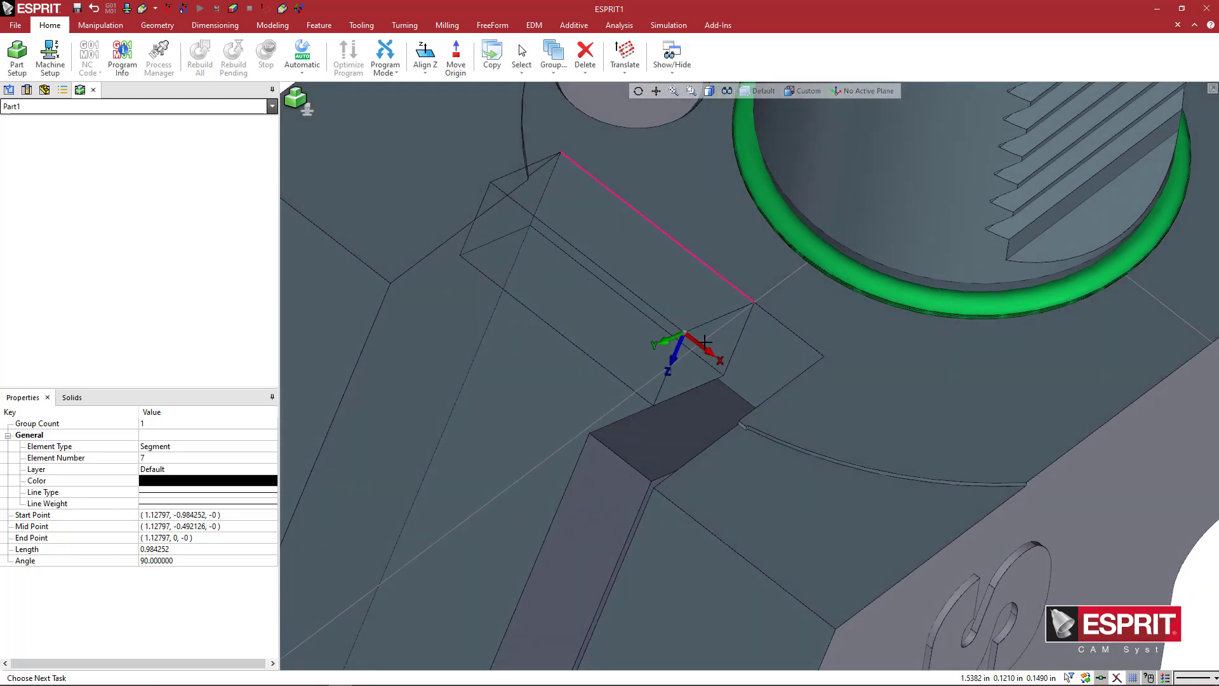
pyautogui.moveTo(727, 337); pyautogui.dragTo(757, 351, button='middle')
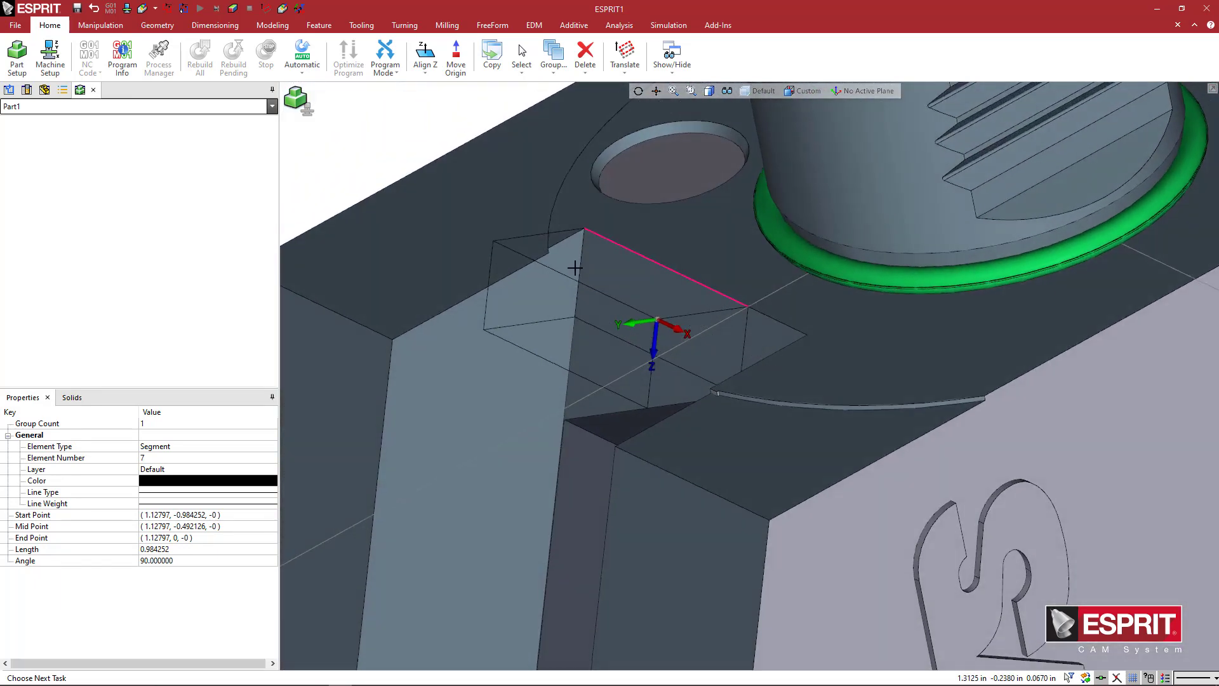
pyautogui.moveTo(657, 299); pyautogui.dragTo(619, 247, button='middle')
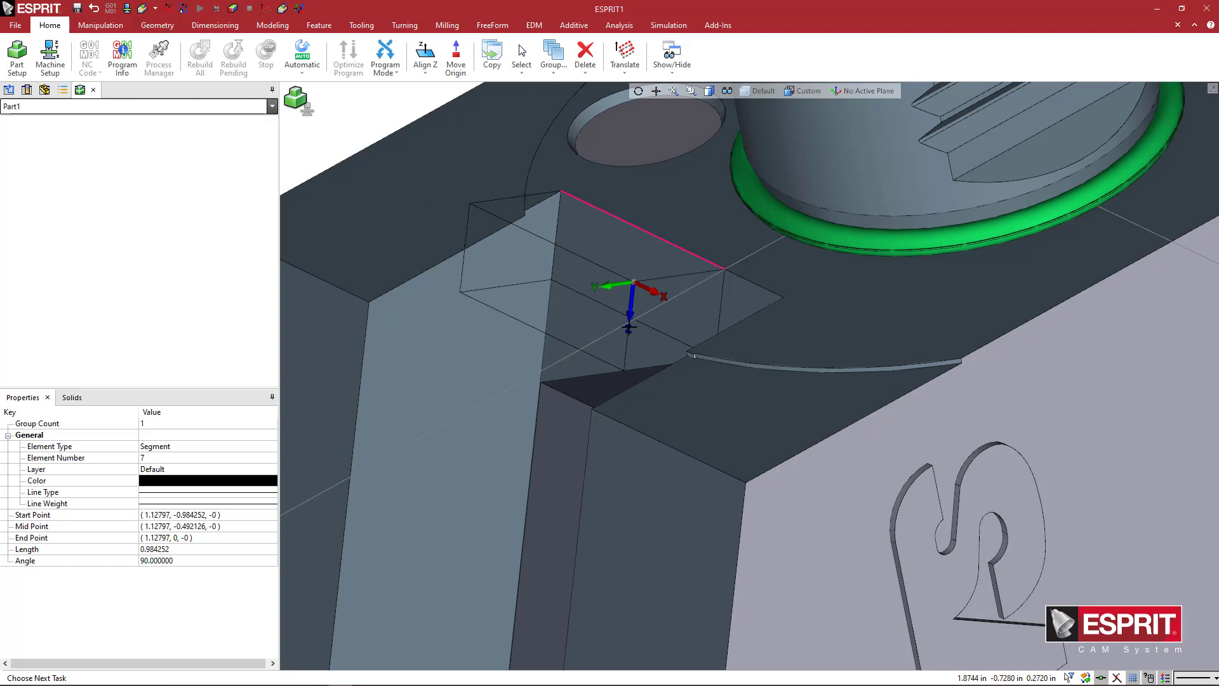
pyautogui.moveTo(707, 400); pyautogui.dragTo(696, 348, button='middle')
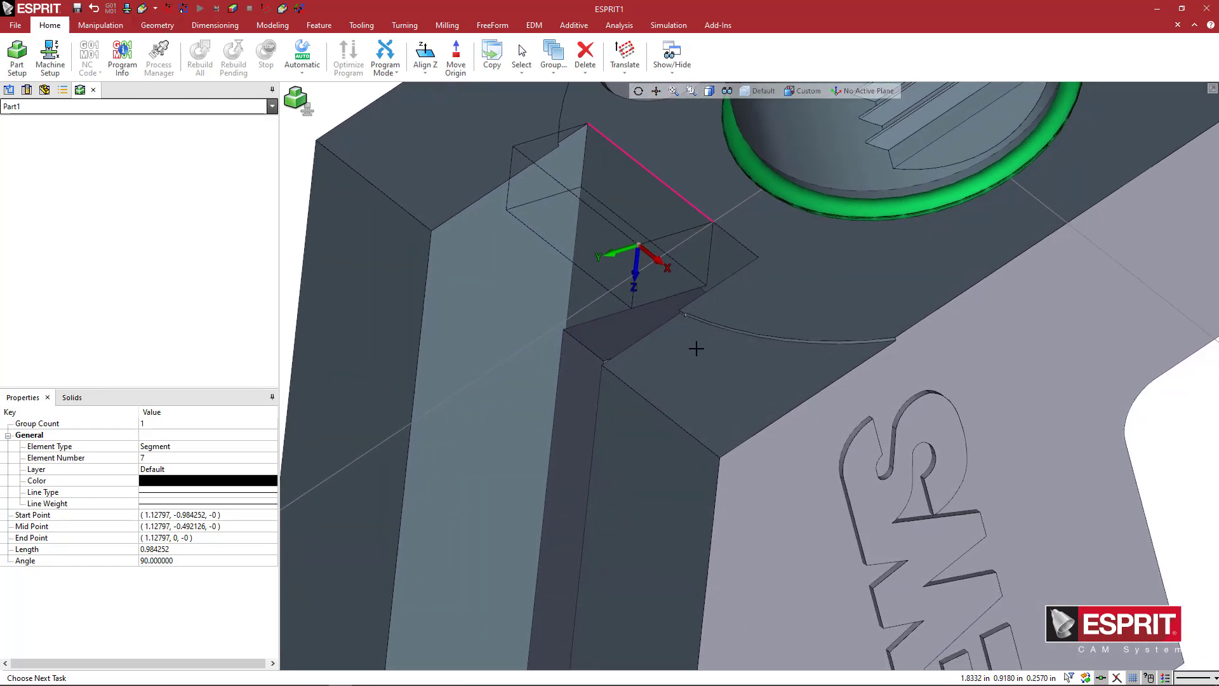
pyautogui.moveTo(537, 253); pyautogui.dragTo(631, 263, button='middle')
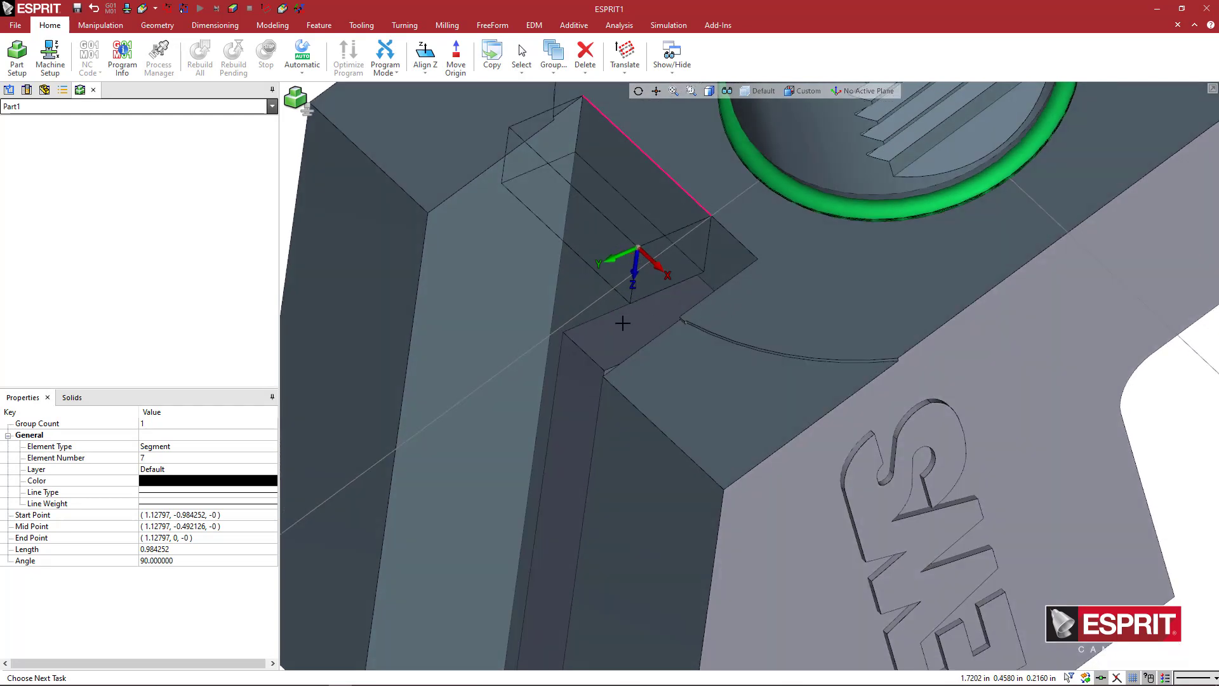
pyautogui.moveTo(669, 290); pyautogui.dragTo(675, 328, button='middle')
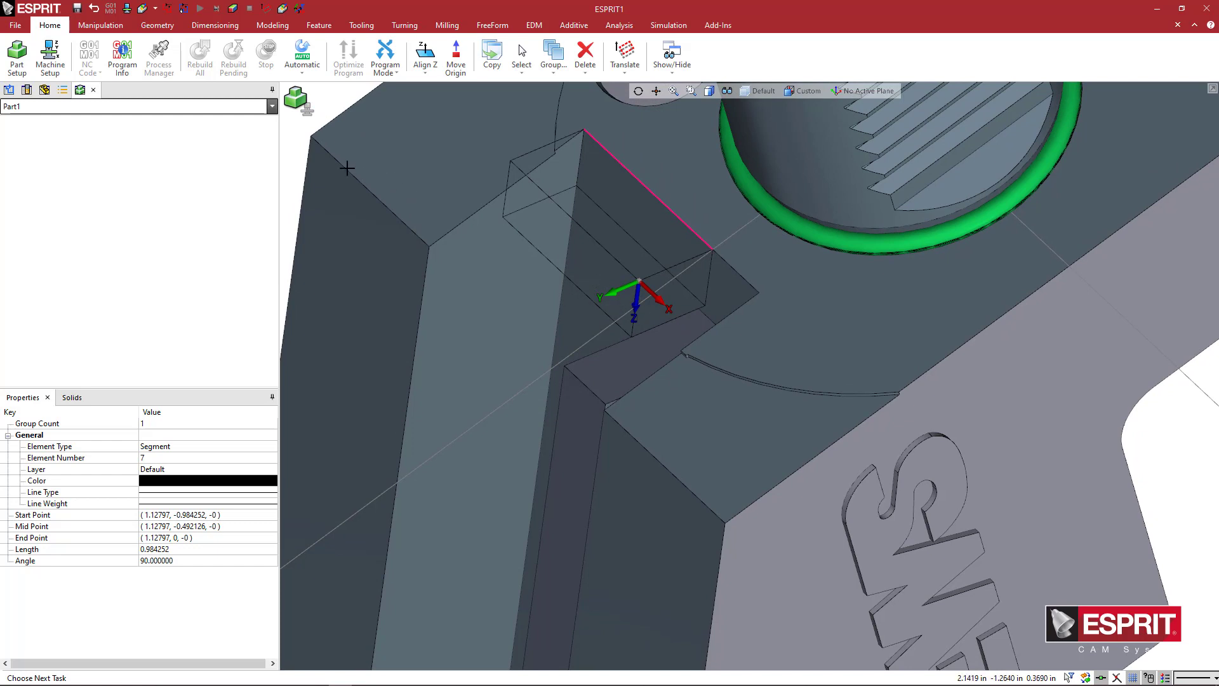
pyautogui.scroll(-3, 165, 29)
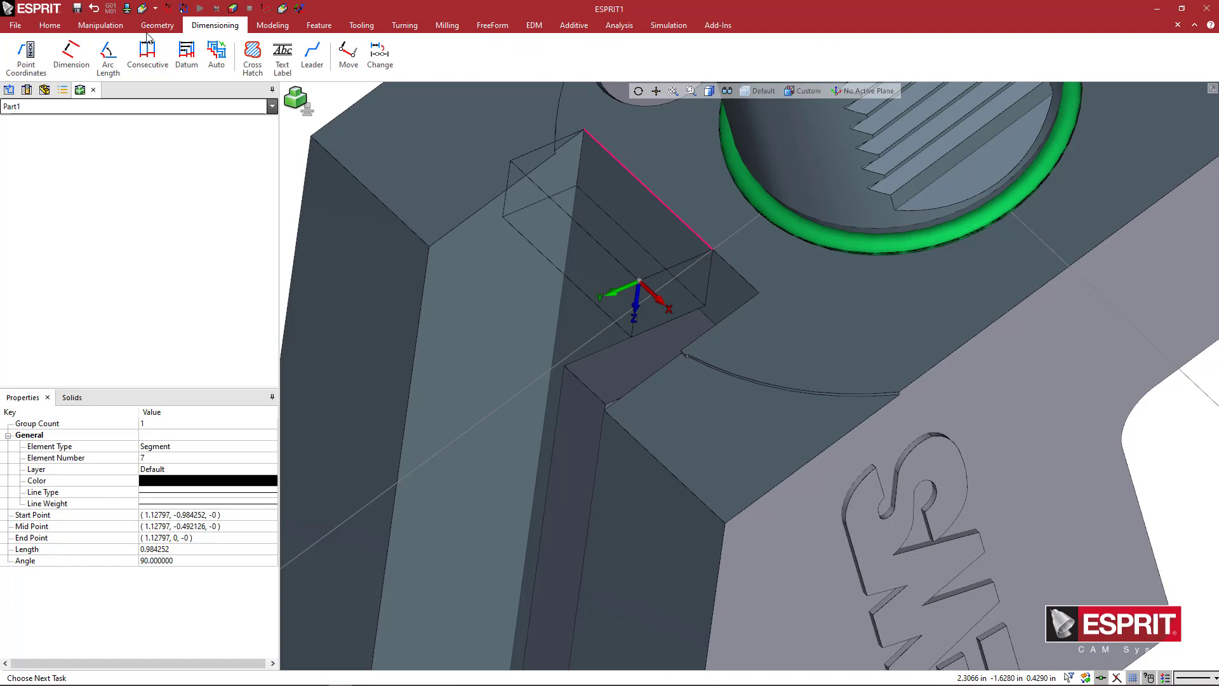
# Create a point at distance 12.5/25.4 along the short box segment, measured from its corner with the highlighted long segment
pyautogui.click(152, 26)
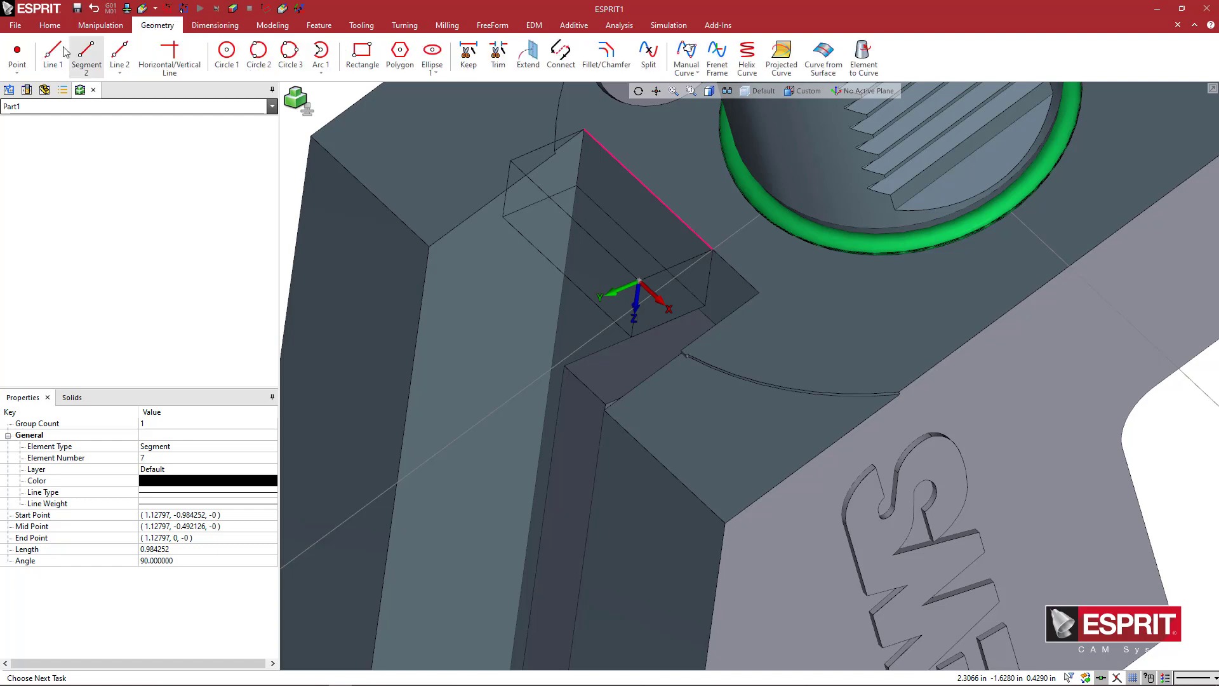
pyautogui.click(18, 55)
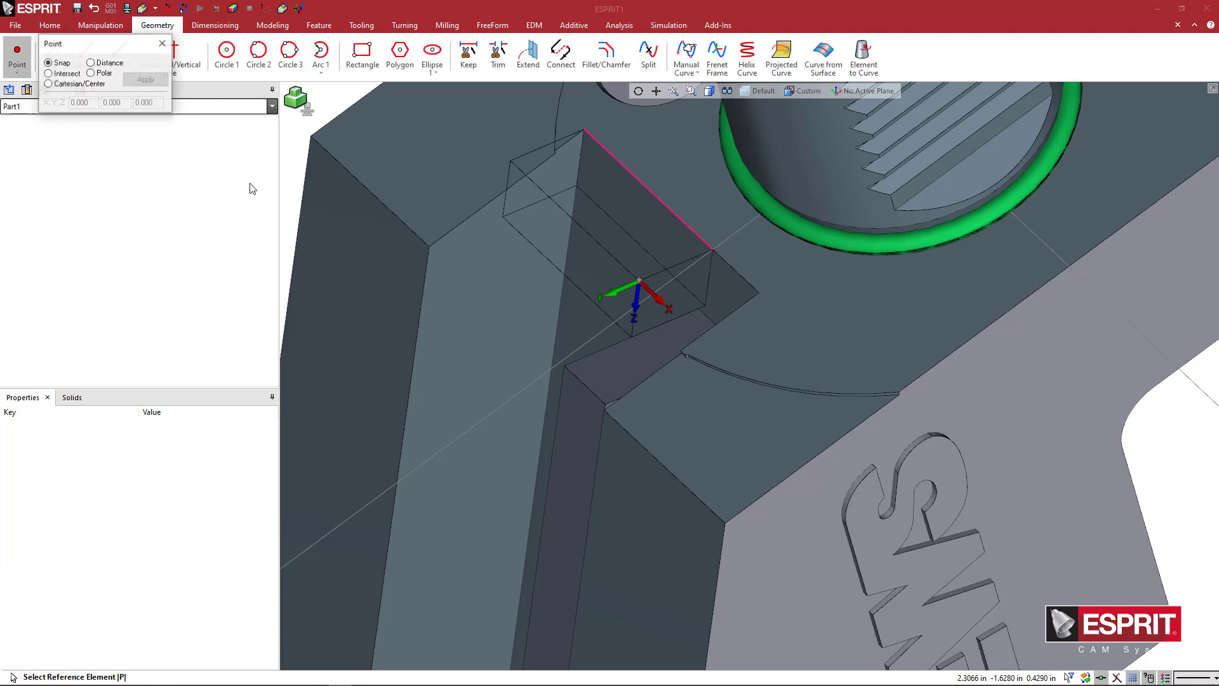
pyautogui.click(99, 63)
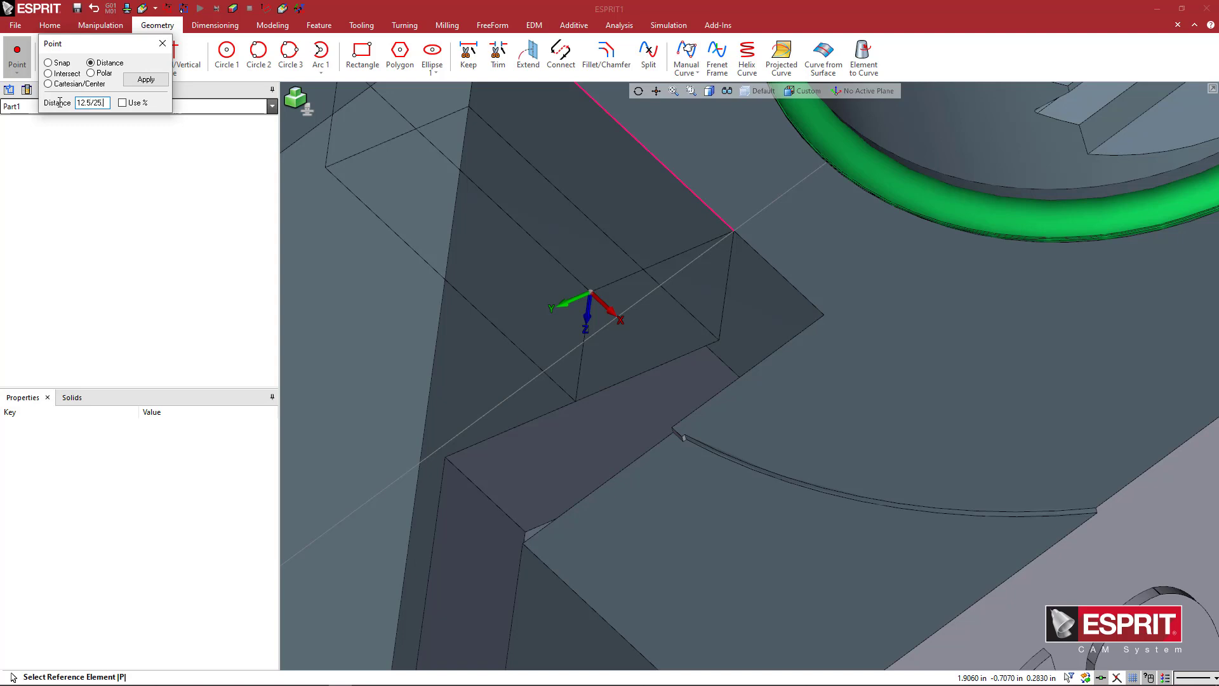
pyautogui.click(722, 236)
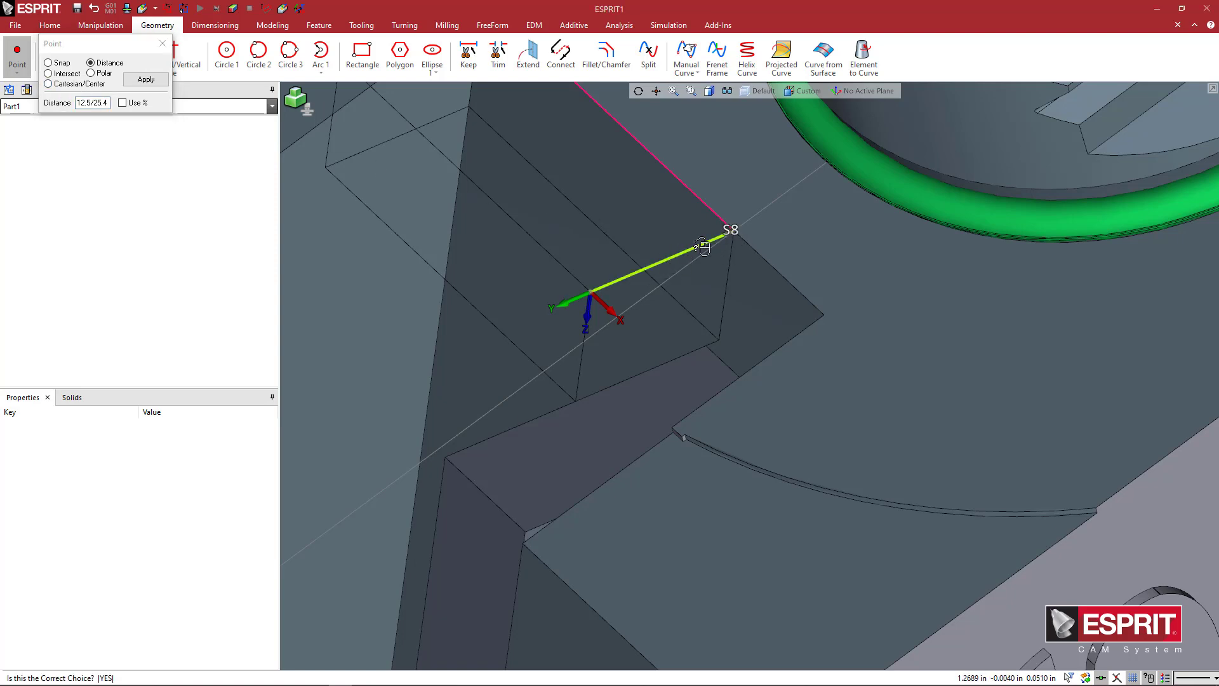
pyautogui.click(710, 282)
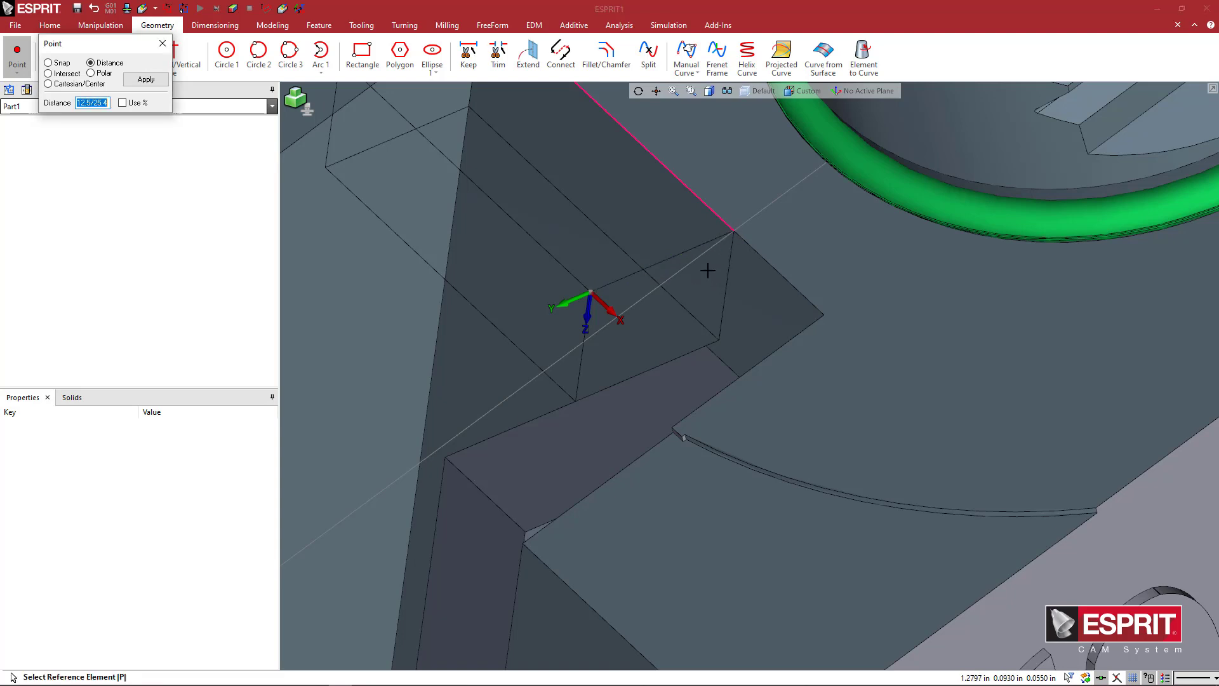
pyautogui.scroll(6, 624, 318)
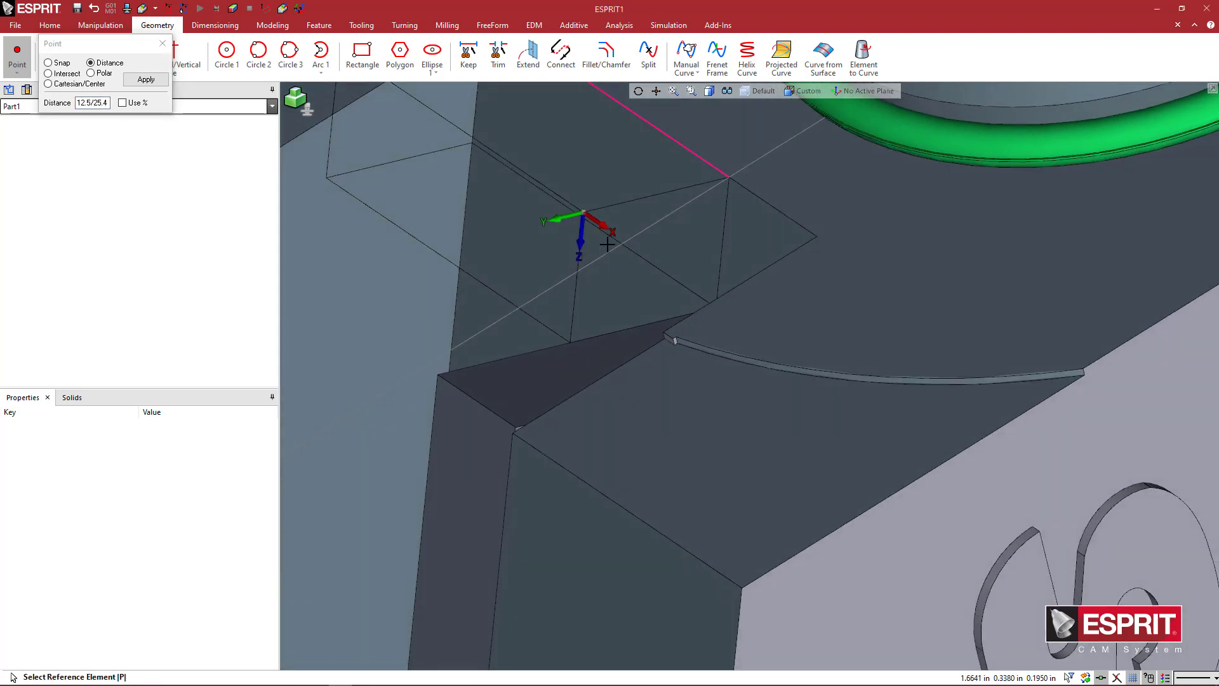
pyautogui.scroll(-3, 537, 212)
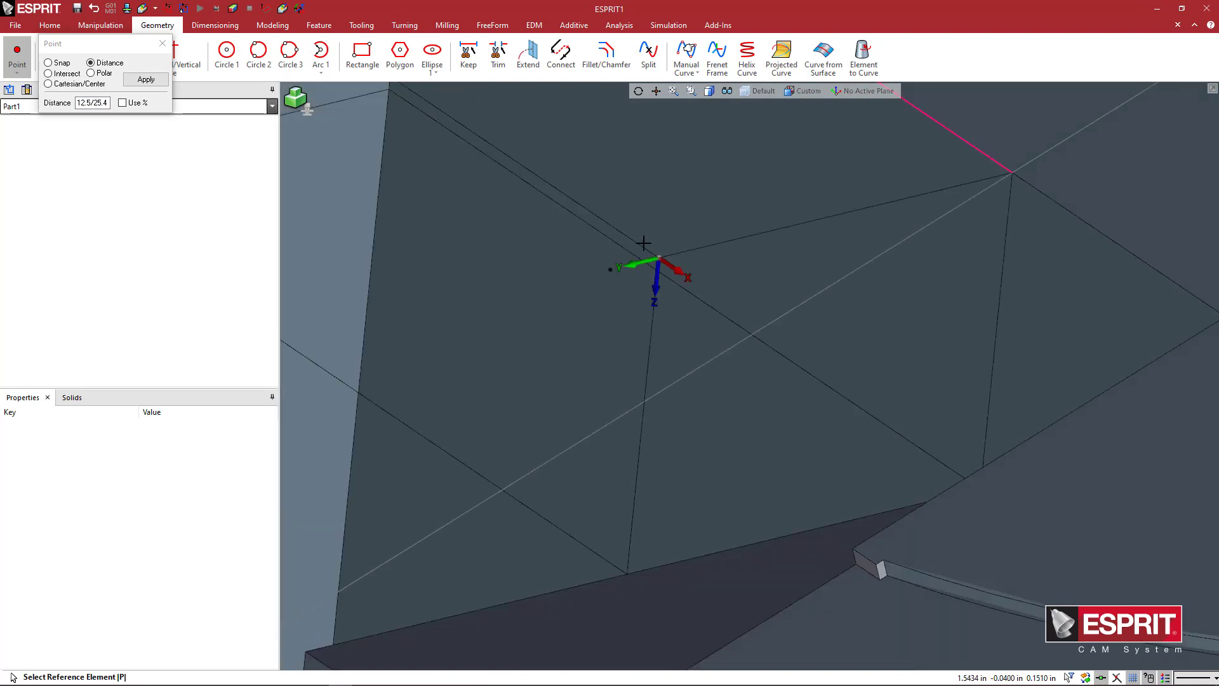
pyautogui.scroll(-2, 591, 355)
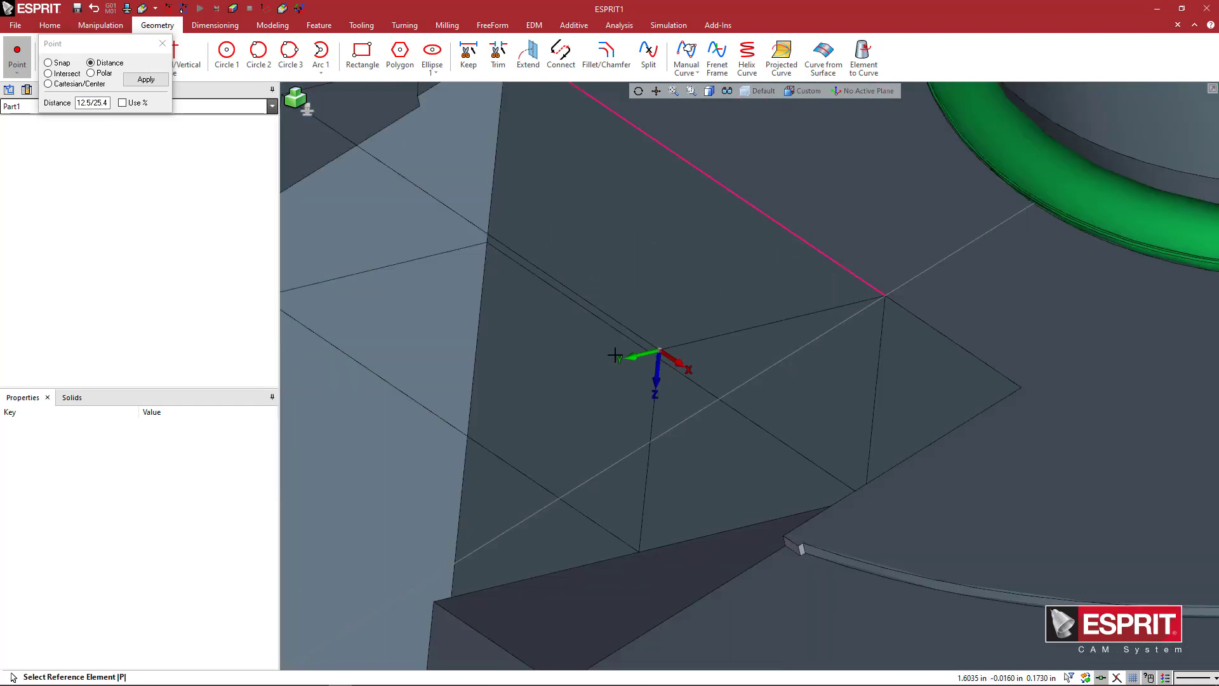
pyautogui.scroll(4, 609, 354)
pyautogui.scroll(-3, 587, 356)
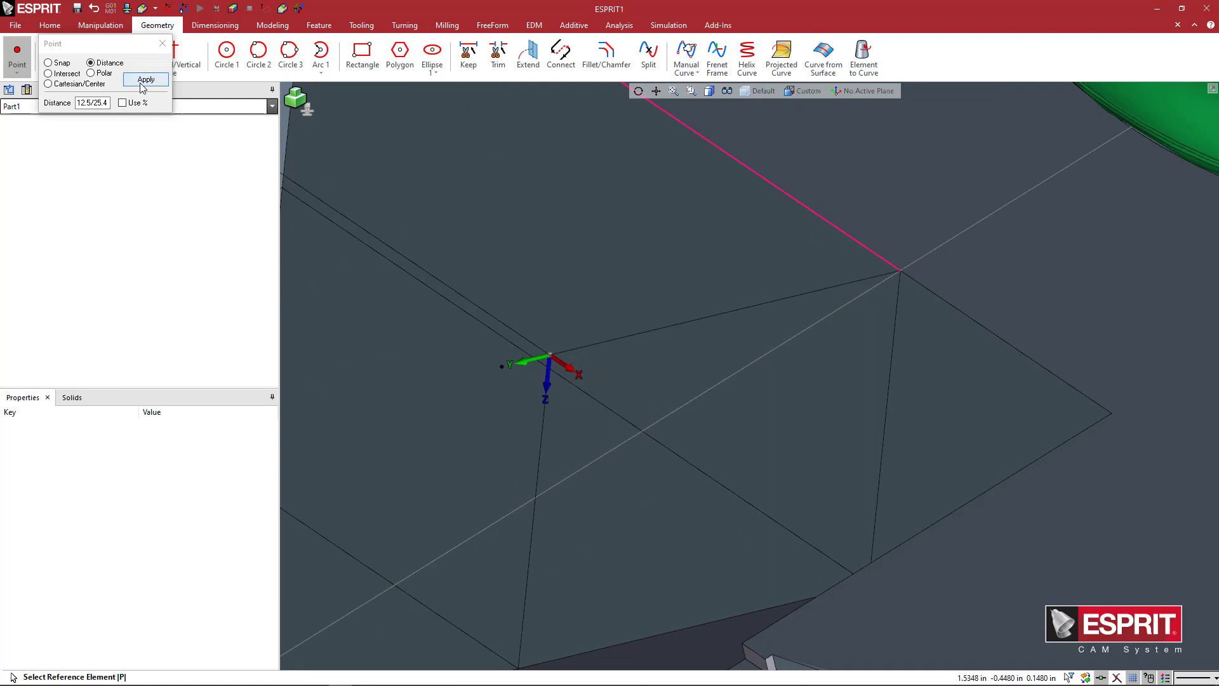
pyautogui.click(162, 43)
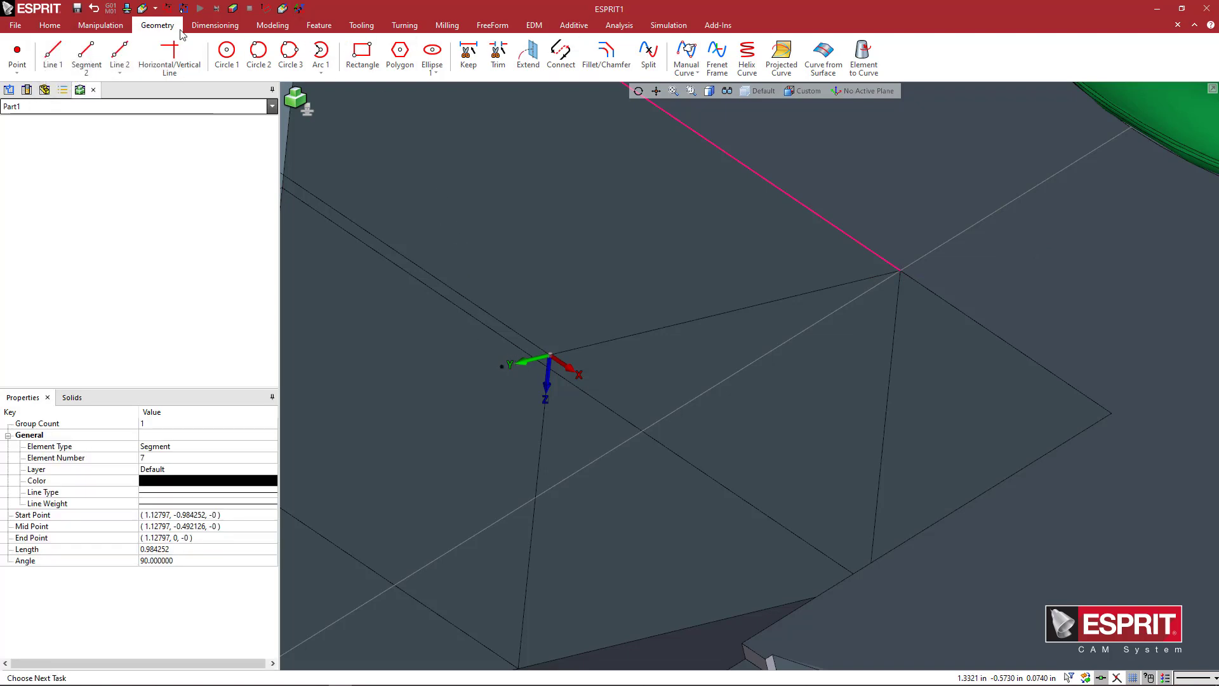
pyautogui.click(47, 31)
pyautogui.click(624, 55)
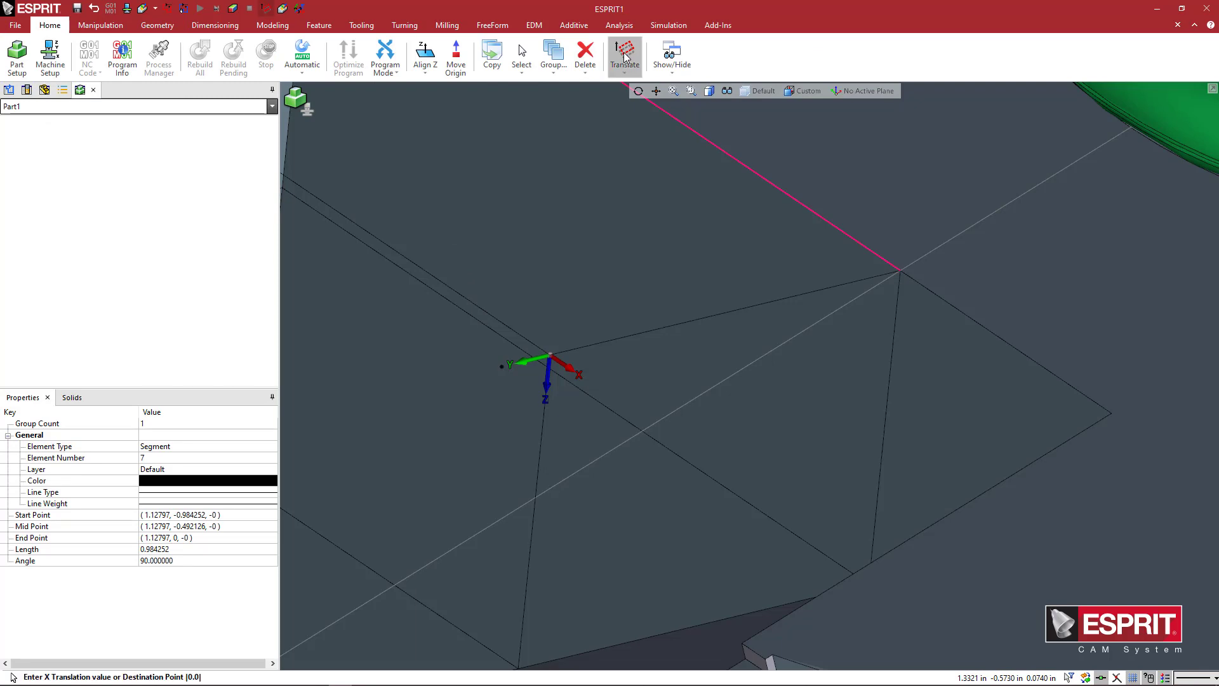
pyautogui.press('Escape')
# Define a workplane from geometry at the box corner, with X along the short segment and Y along the highlighted long segment
pyautogui.scroll(-4, 596, 360)
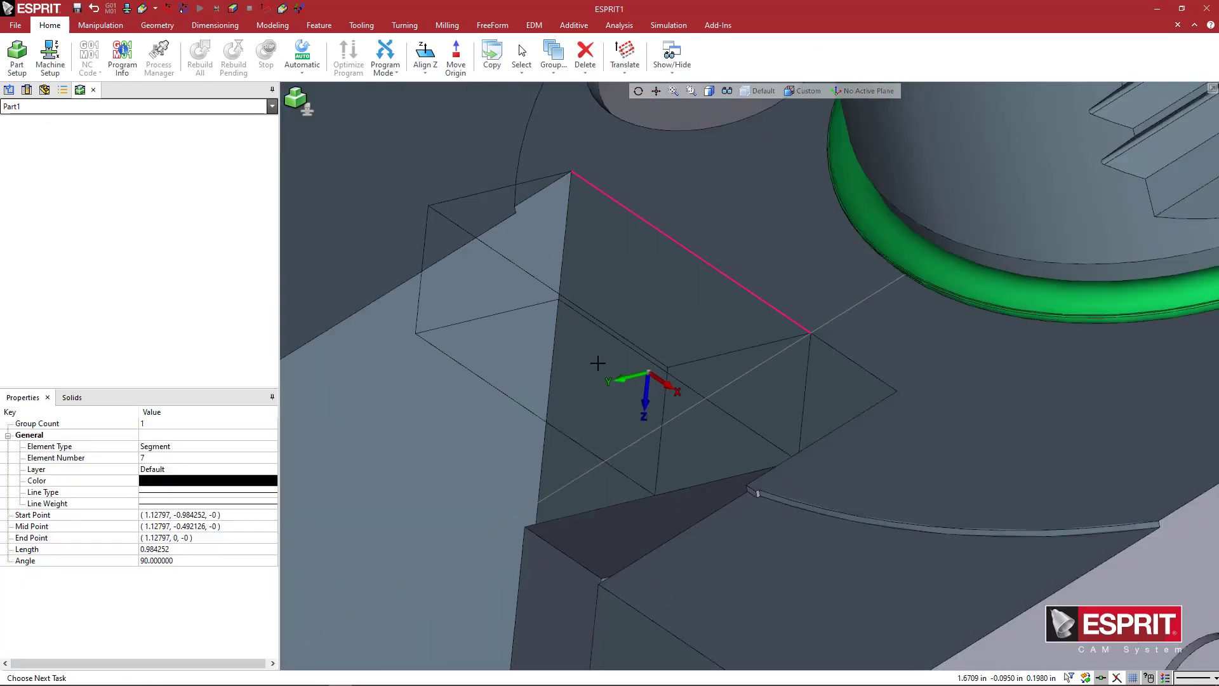
pyautogui.moveTo(649, 421); pyautogui.dragTo(648, 425, button='middle')
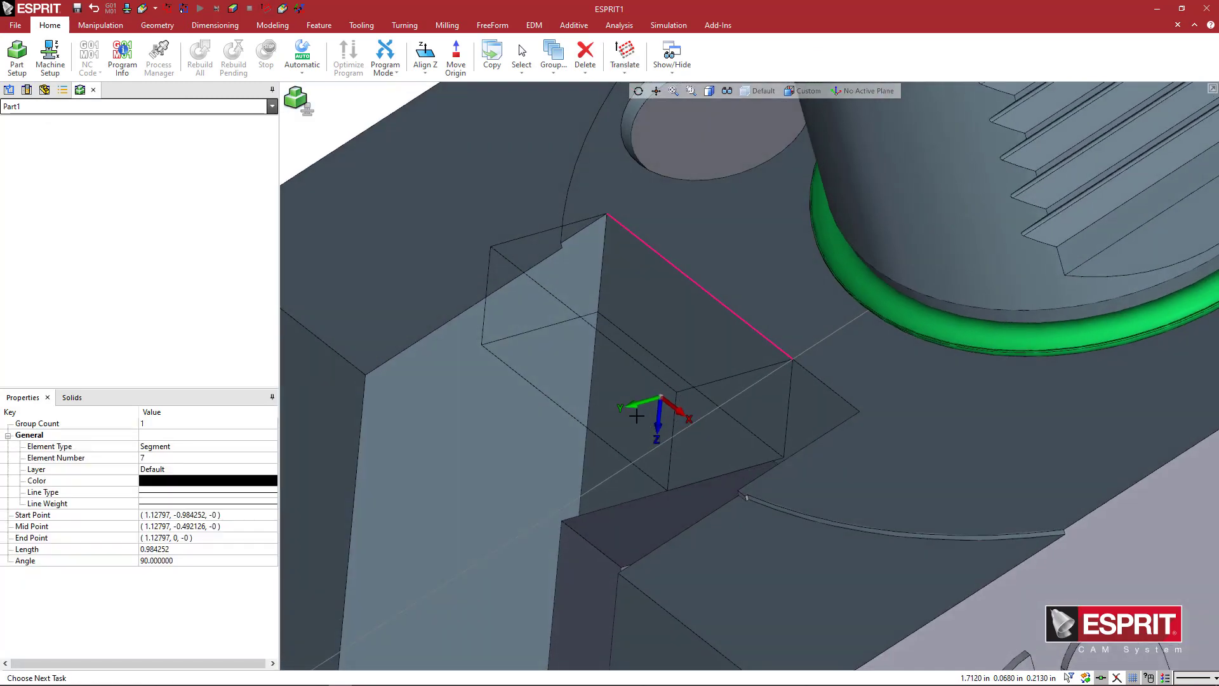
pyautogui.scroll(-2, 636, 415)
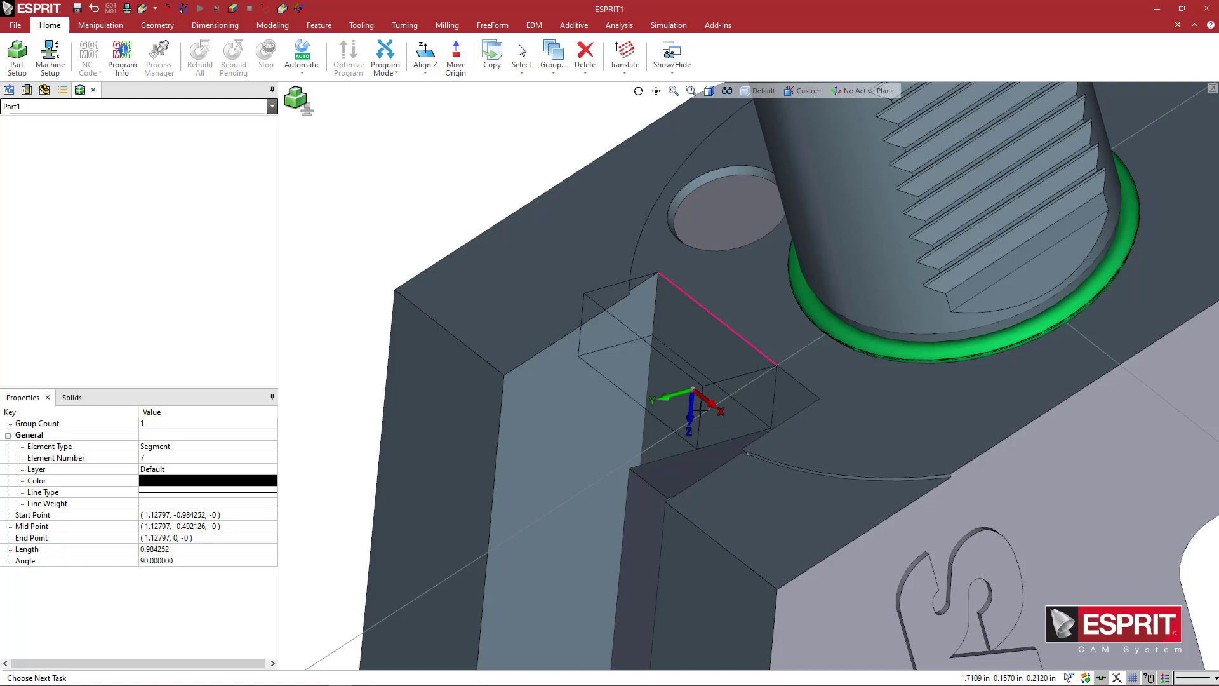
pyautogui.moveTo(711, 409); pyautogui.dragTo(664, 433, button='middle')
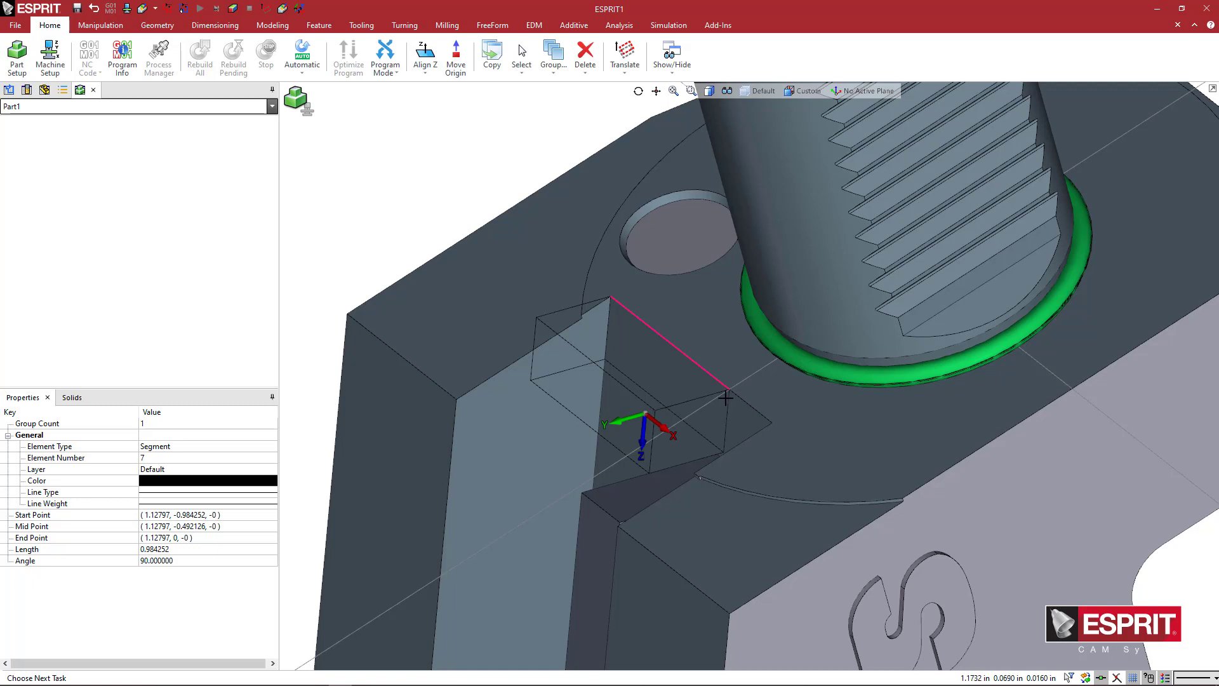
pyautogui.scroll(-1, 648, 418)
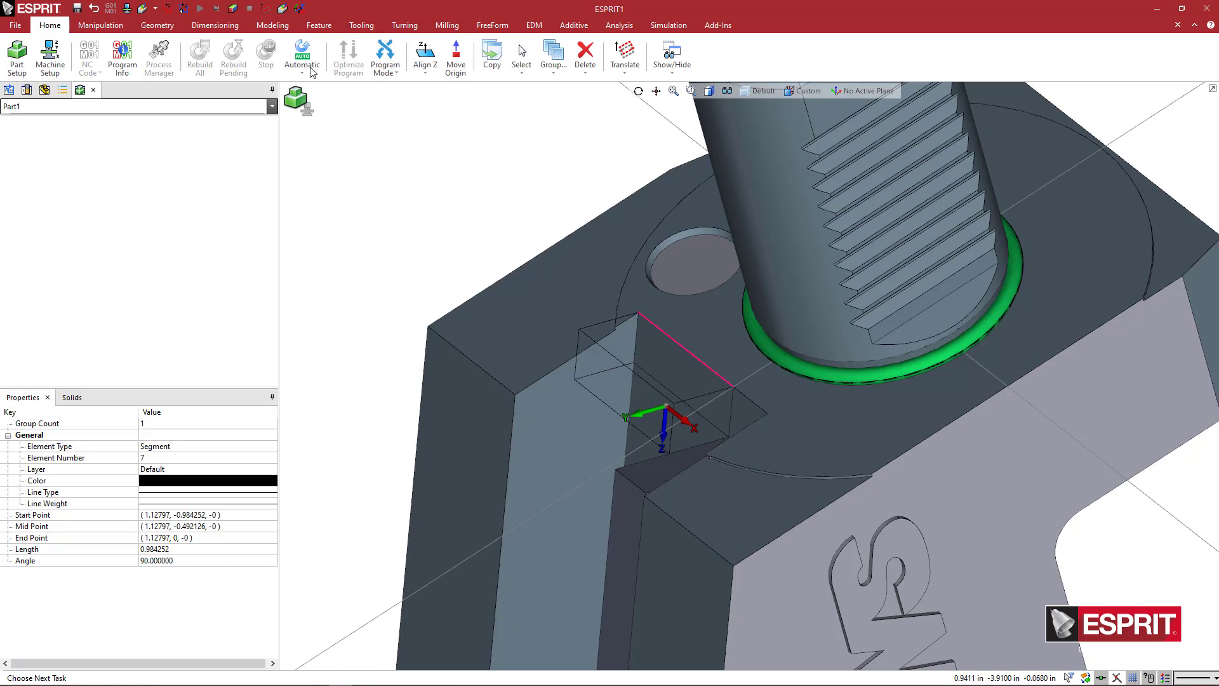
pyautogui.click(632, 75)
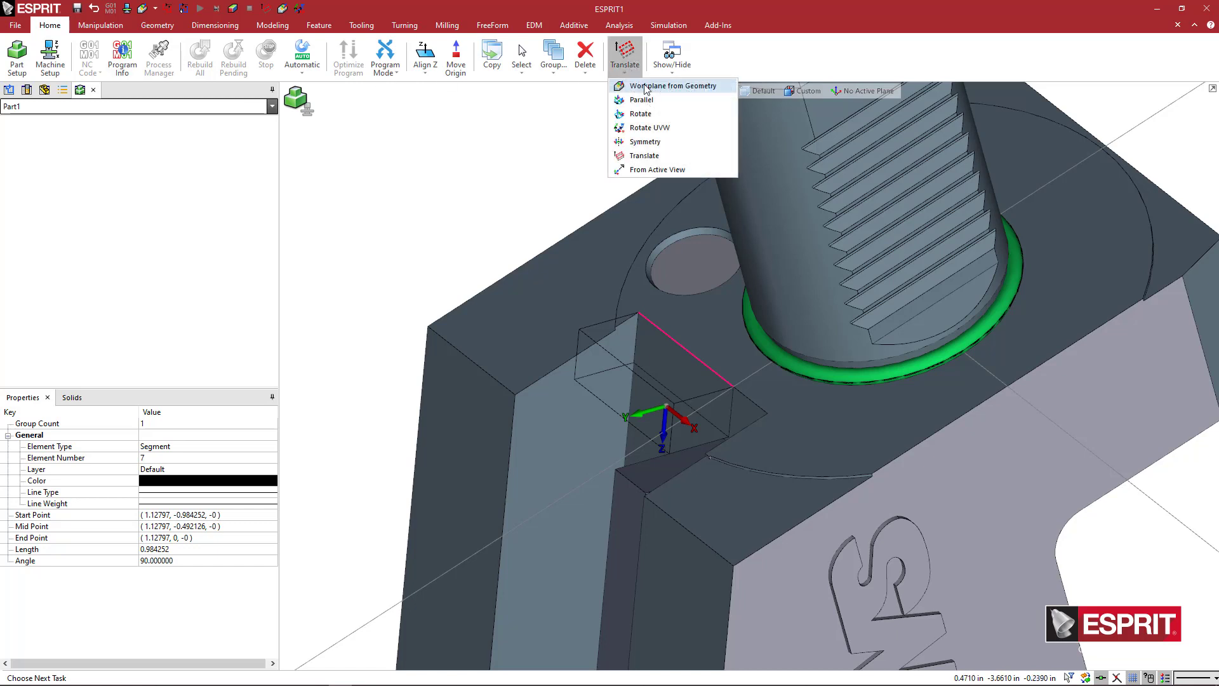
pyautogui.click(660, 85)
pyautogui.scroll(3, 724, 384)
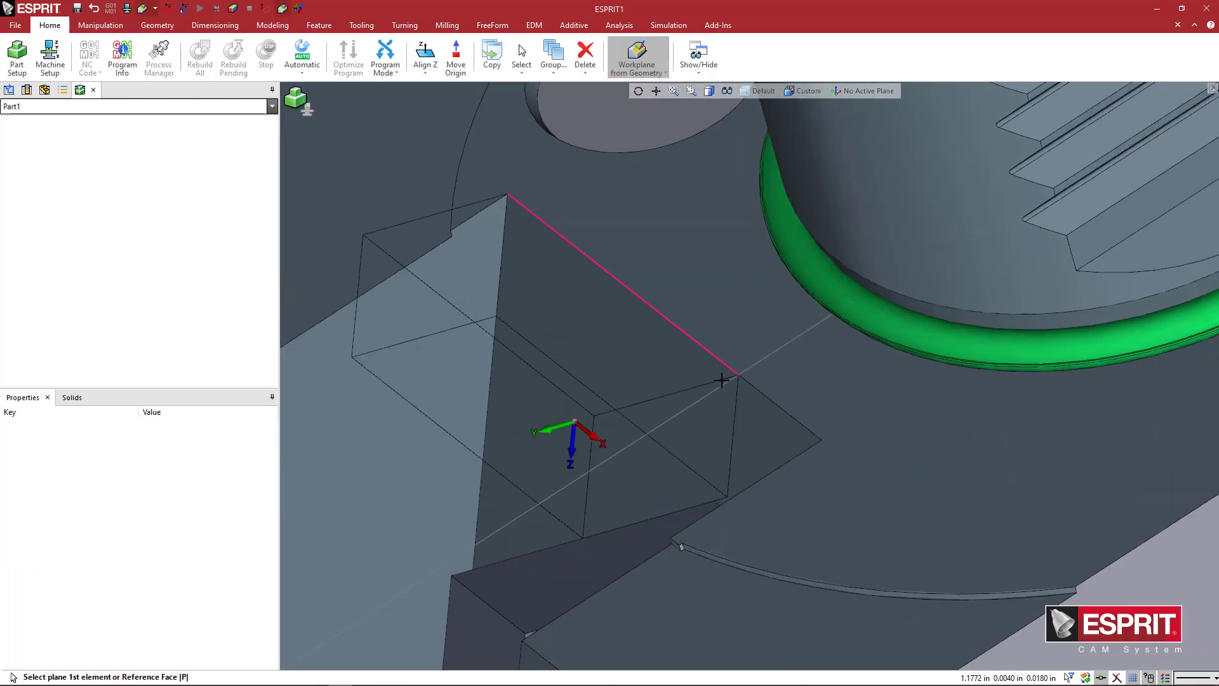
pyautogui.click(722, 379)
pyautogui.click(724, 371)
pyautogui.click(718, 358)
pyautogui.click(739, 357)
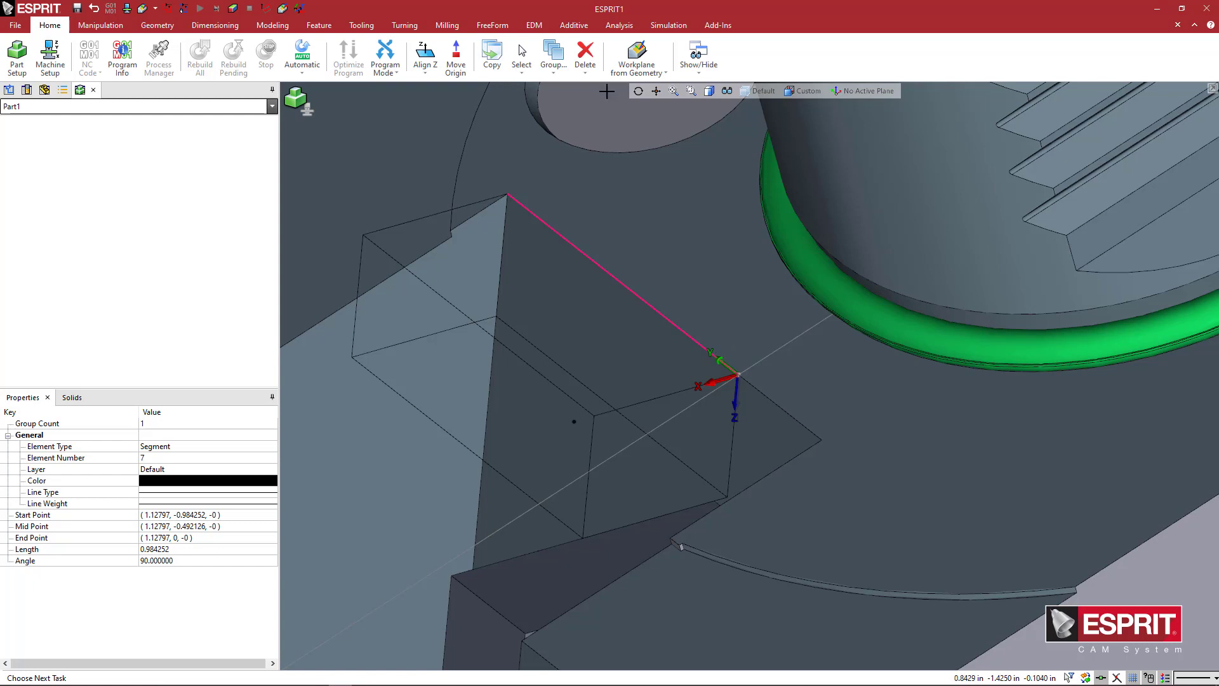
# Rotate the workplane 180 degrees about its U axis
pyautogui.click(648, 77)
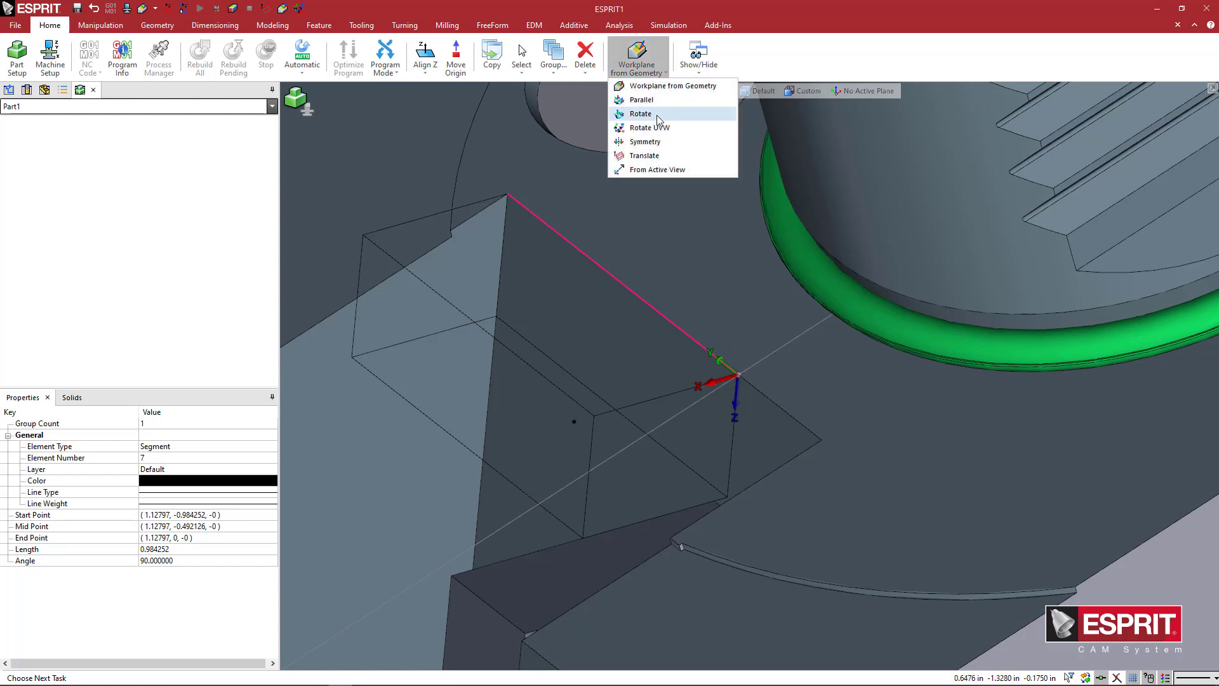
pyautogui.click(658, 127)
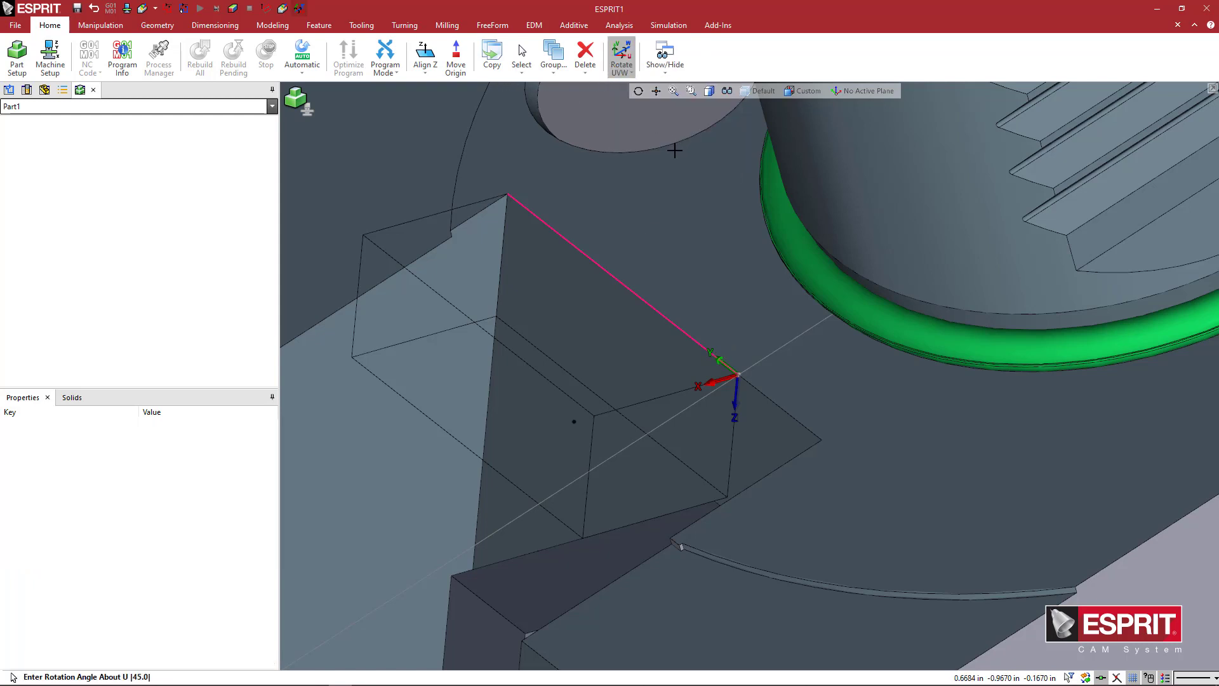
pyautogui.write('180')
pyautogui.press('Return')
pyautogui.press('Return')
pyautogui.press('Return')
# Translate the workplane's origin to the point created beyond the short segment's end in the tool slot
pyautogui.click(621, 68)
pyautogui.click(646, 156)
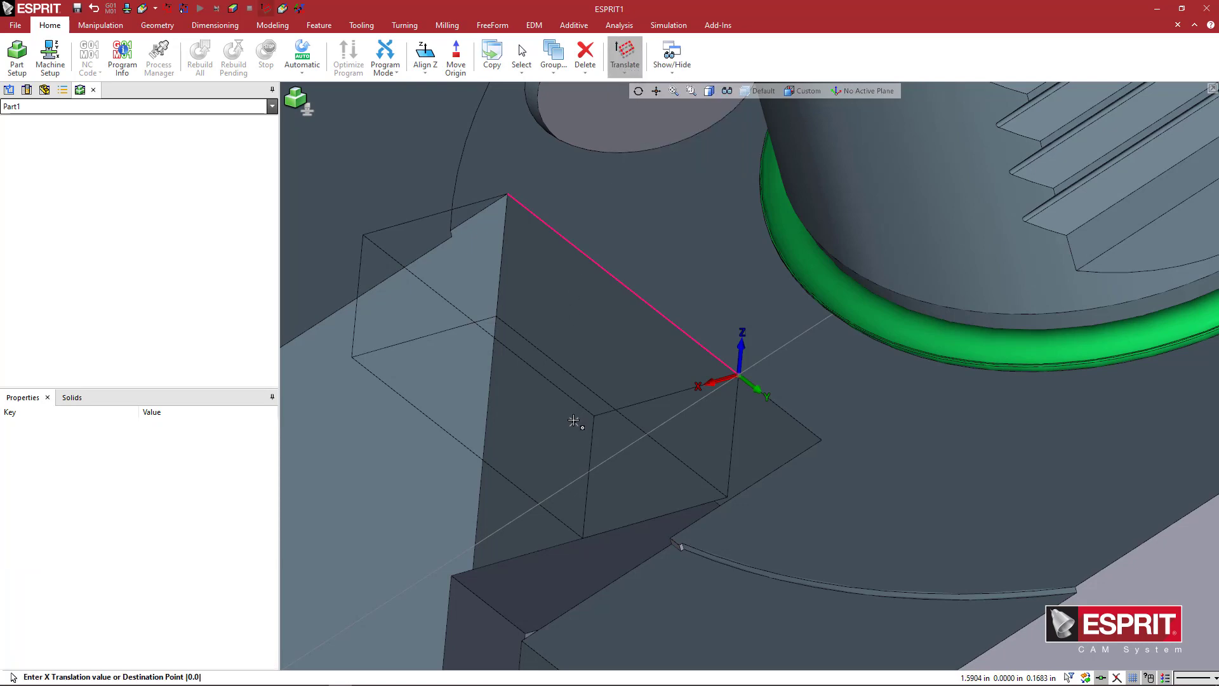
pyautogui.click(574, 421)
pyautogui.scroll(-5, 648, 318)
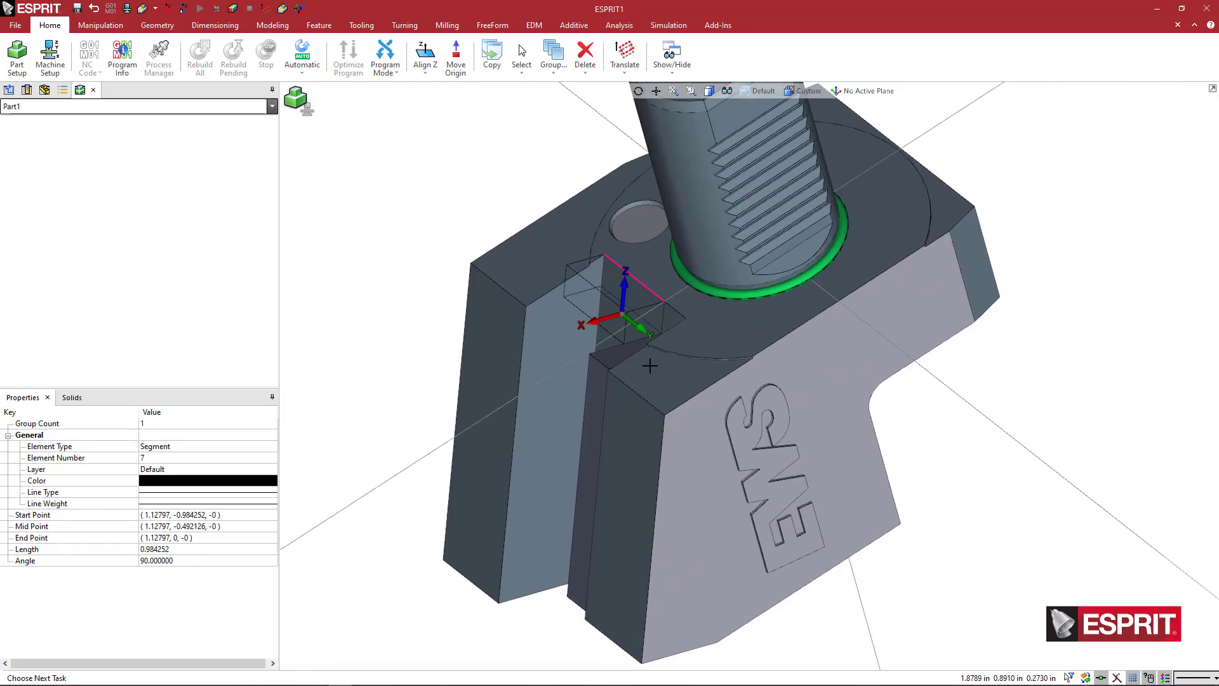
# Save the current workplane at the tool slot under the name TA_1
pyautogui.moveTo(649, 366); pyautogui.dragTo(634, 341, button='middle')
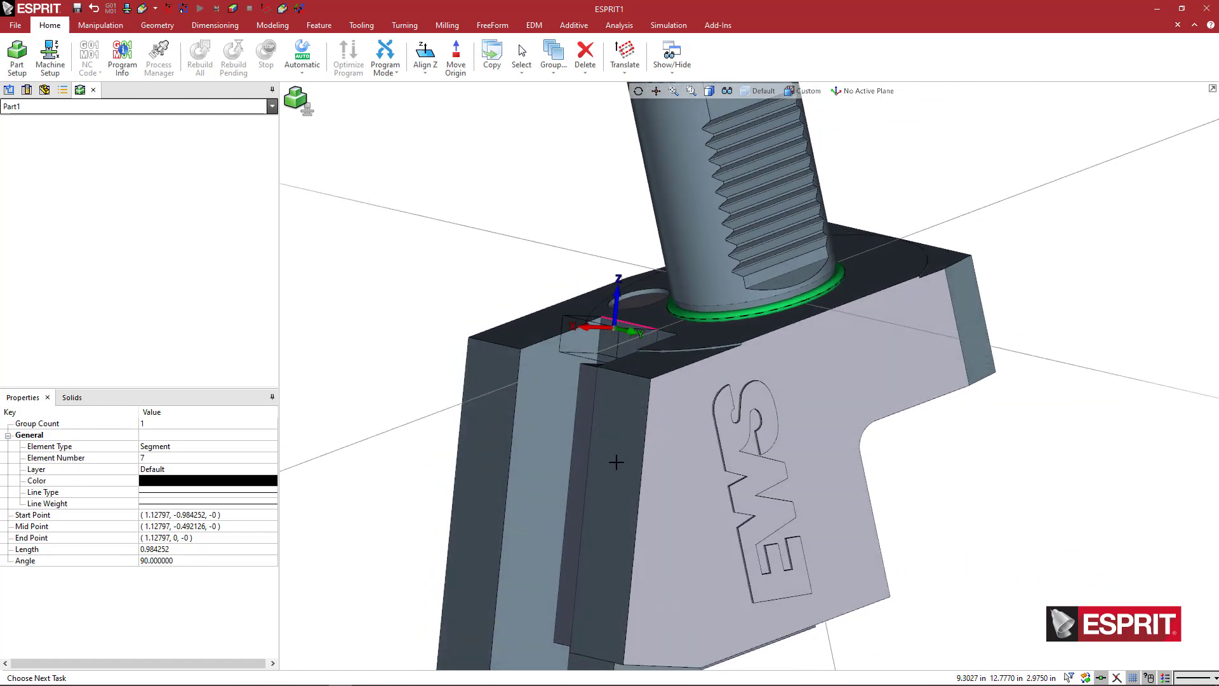
pyautogui.scroll(-1, 617, 462)
pyautogui.moveTo(616, 462); pyautogui.dragTo(582, 366, button='middle')
pyautogui.moveTo(633, 299); pyautogui.dragTo(654, 297, button='middle')
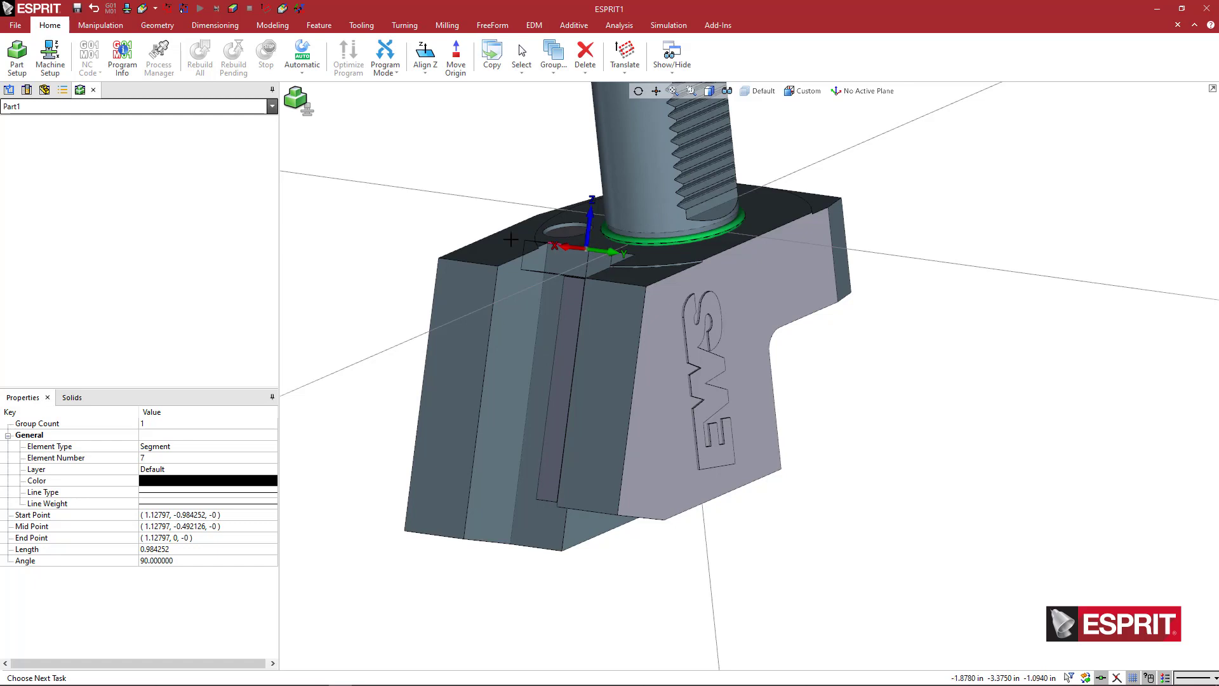
pyautogui.moveTo(664, 337); pyautogui.dragTo(707, 375, button='middle')
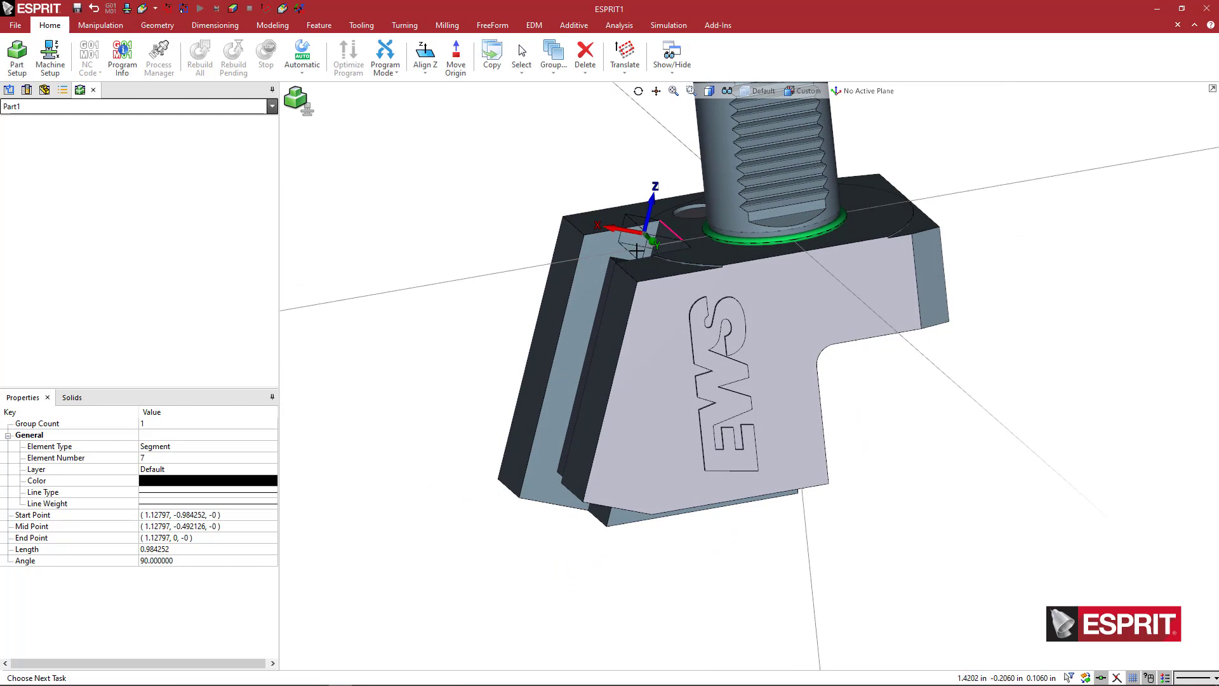
pyautogui.moveTo(695, 322); pyautogui.dragTo(712, 348, button='middle')
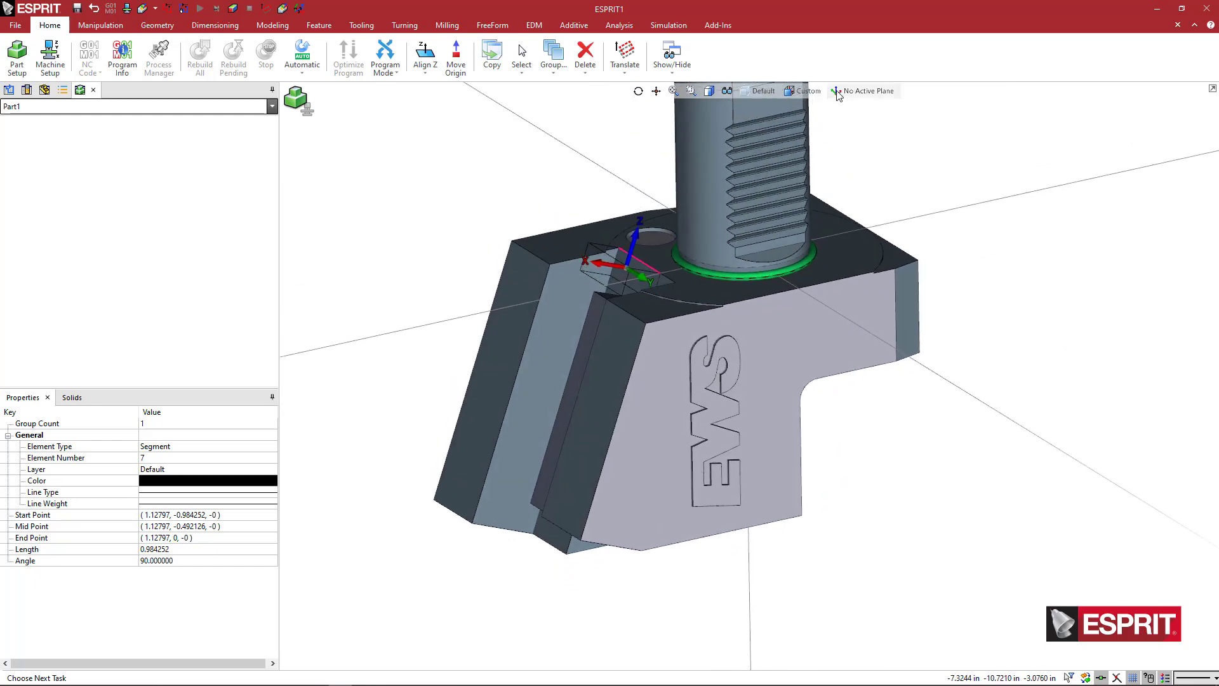
pyautogui.click(837, 92)
pyautogui.click(837, 159)
pyautogui.write('TA_1')
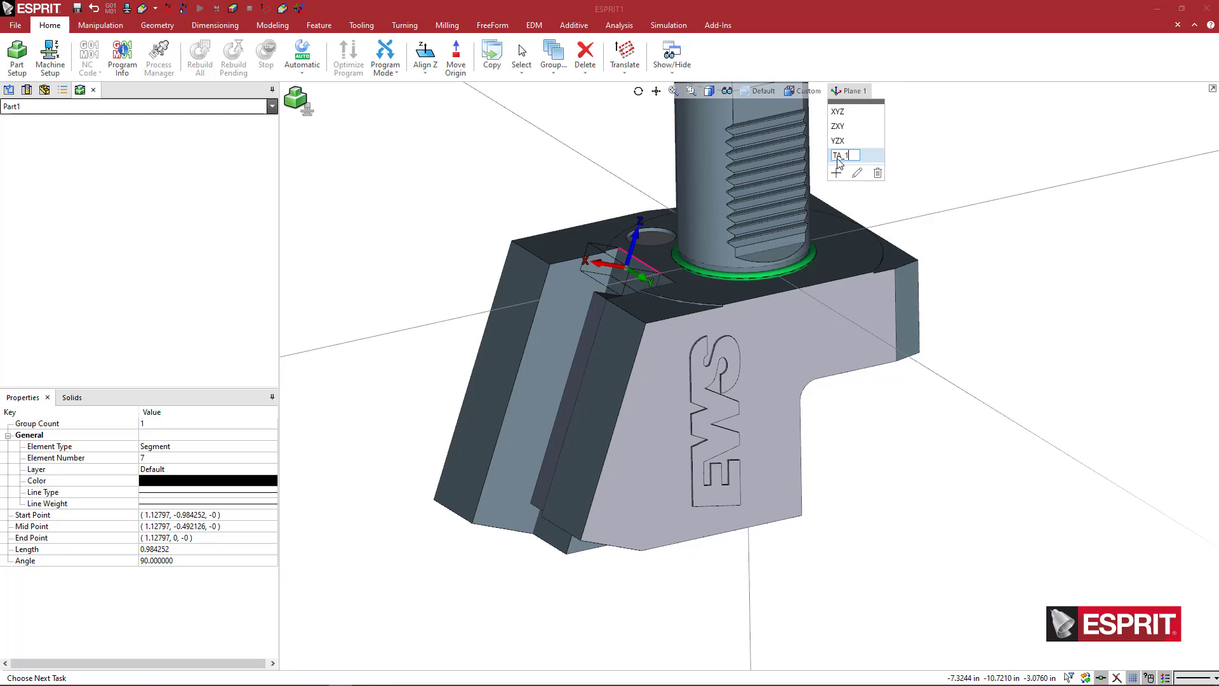
pyautogui.press('Return')
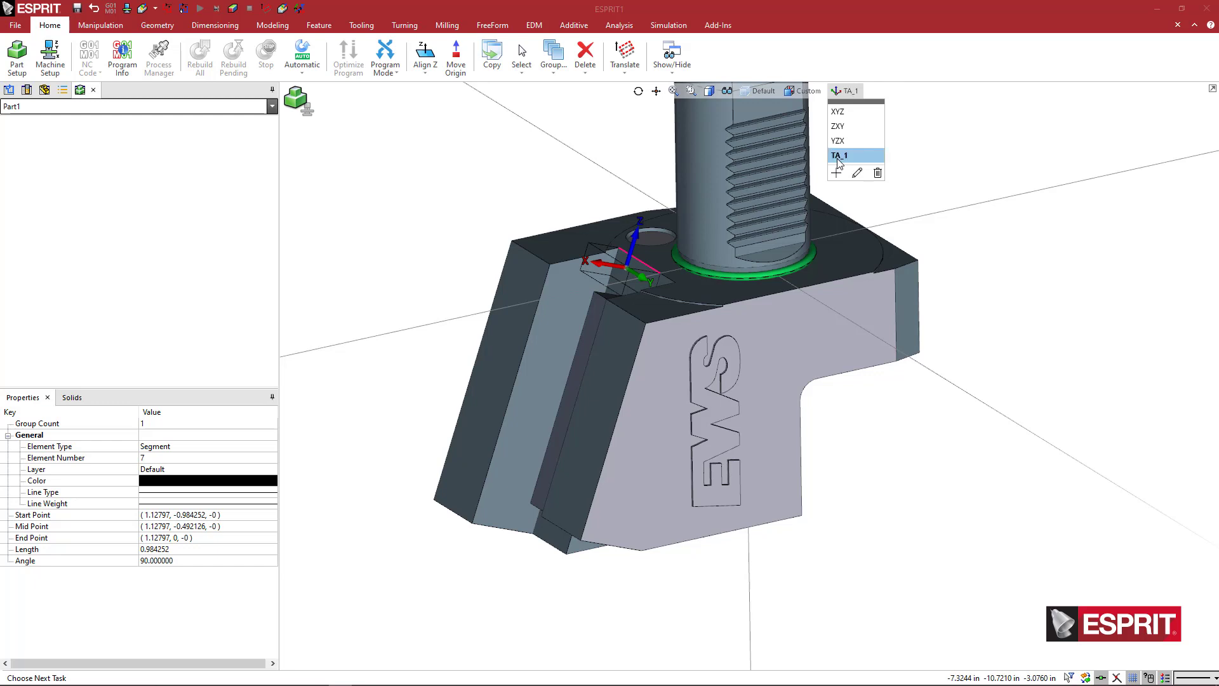
# Save the same workplane orientation again as a second plane named HA_1
pyautogui.click(836, 172)
pyautogui.press('BackSpace')
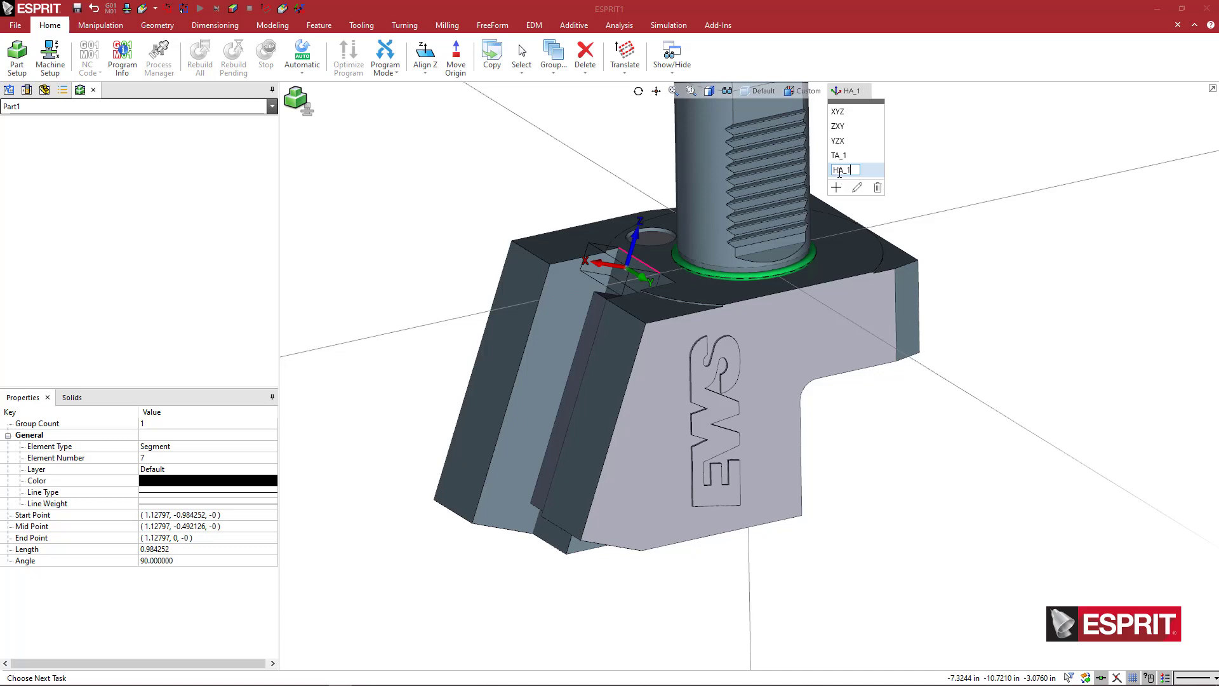
pyautogui.press('Return')
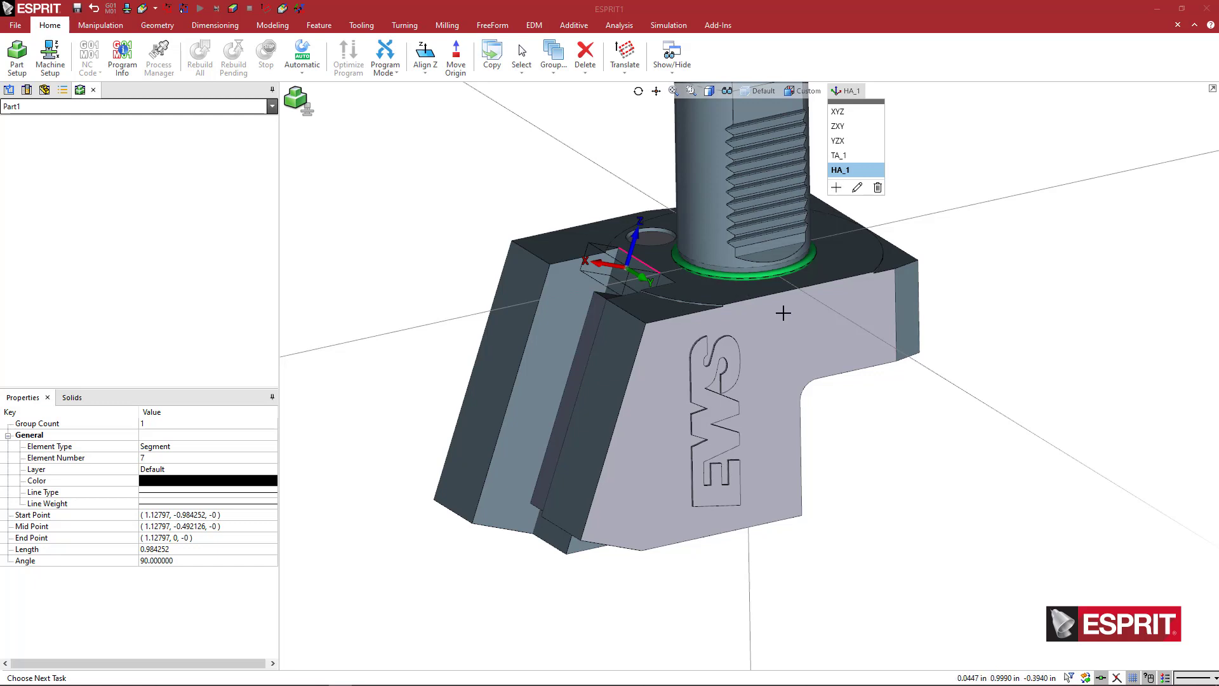
pyautogui.click(16, 25)
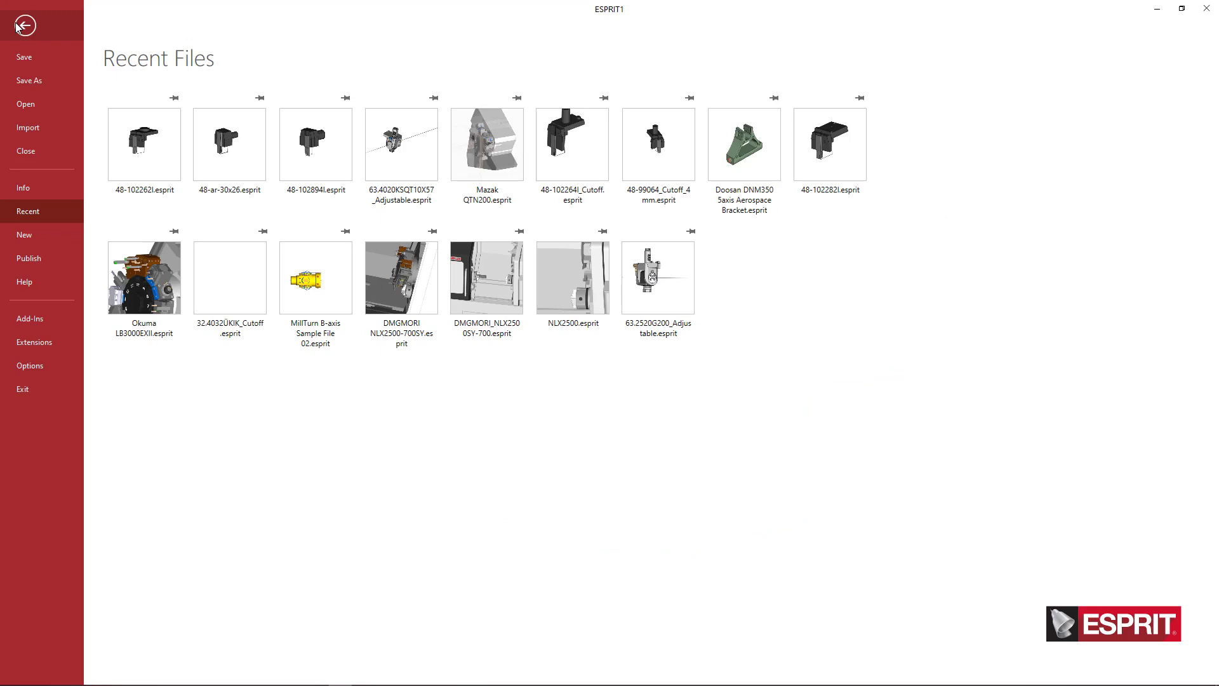
pyautogui.click(24, 25)
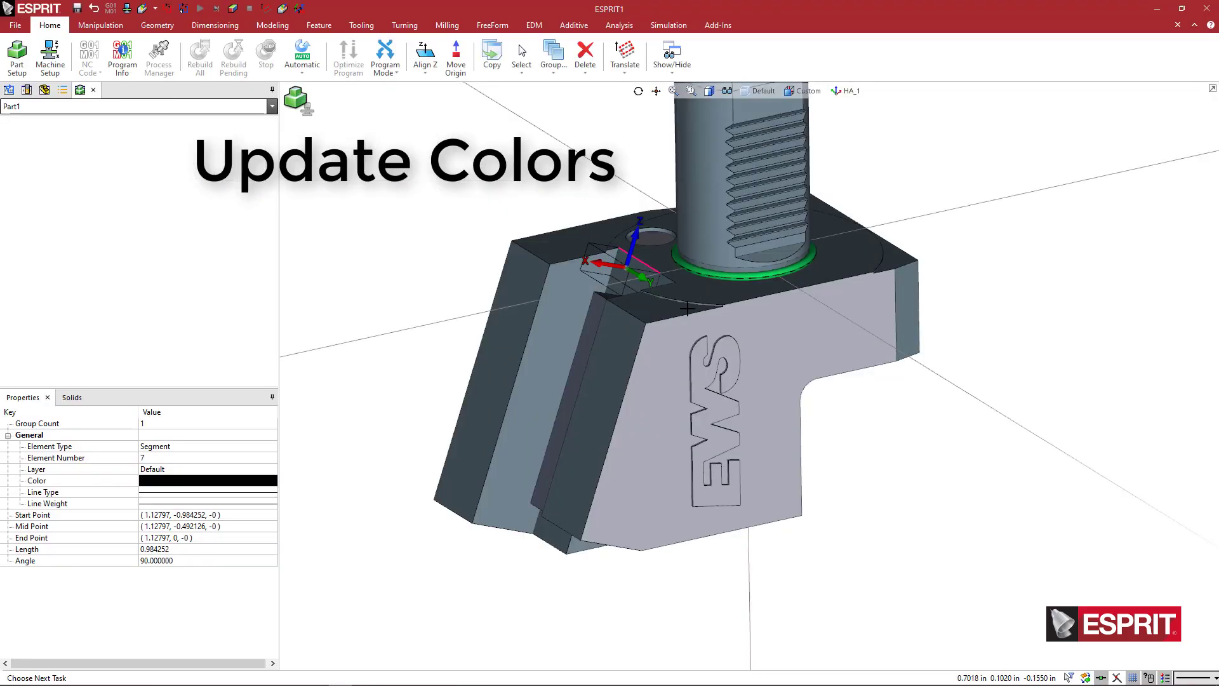
pyautogui.scroll(-2, 713, 381)
pyautogui.moveTo(714, 380)
pyautogui.mouseDown(button='middle')
pyautogui.moveTo(736, 375)
pyautogui.moveTo(752, 319)
pyautogui.moveTo(707, 391)
pyautogui.mouseUp(button='middle')
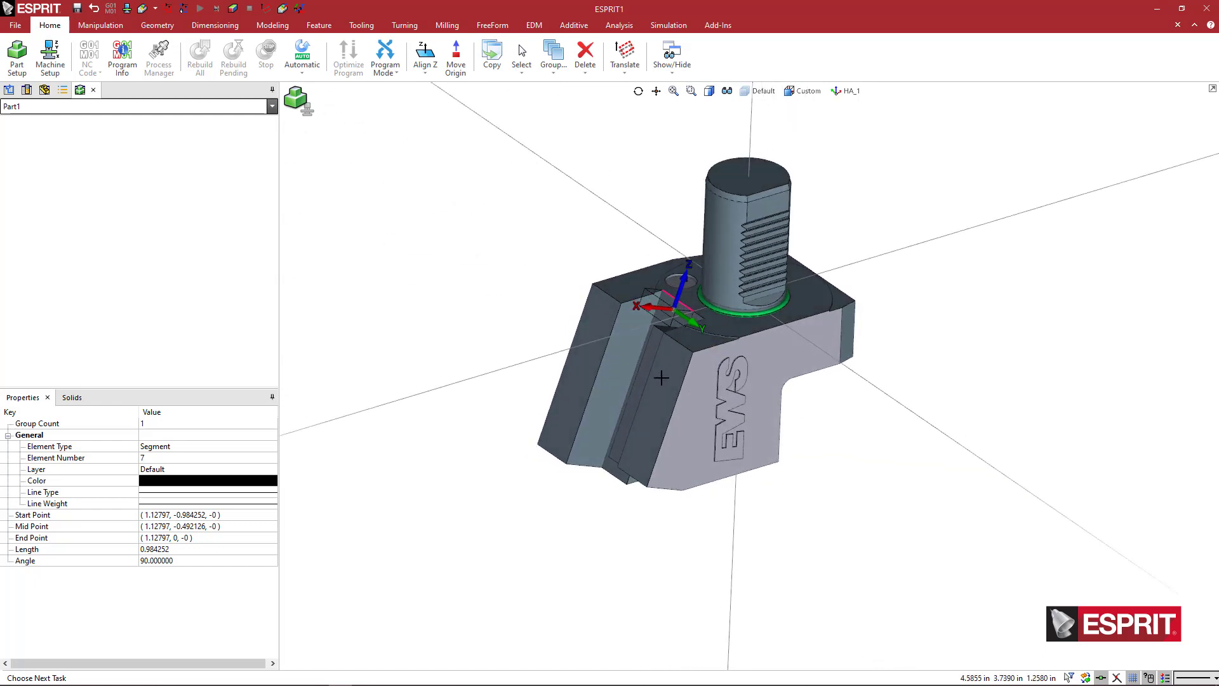
pyautogui.scroll(3, 664, 378)
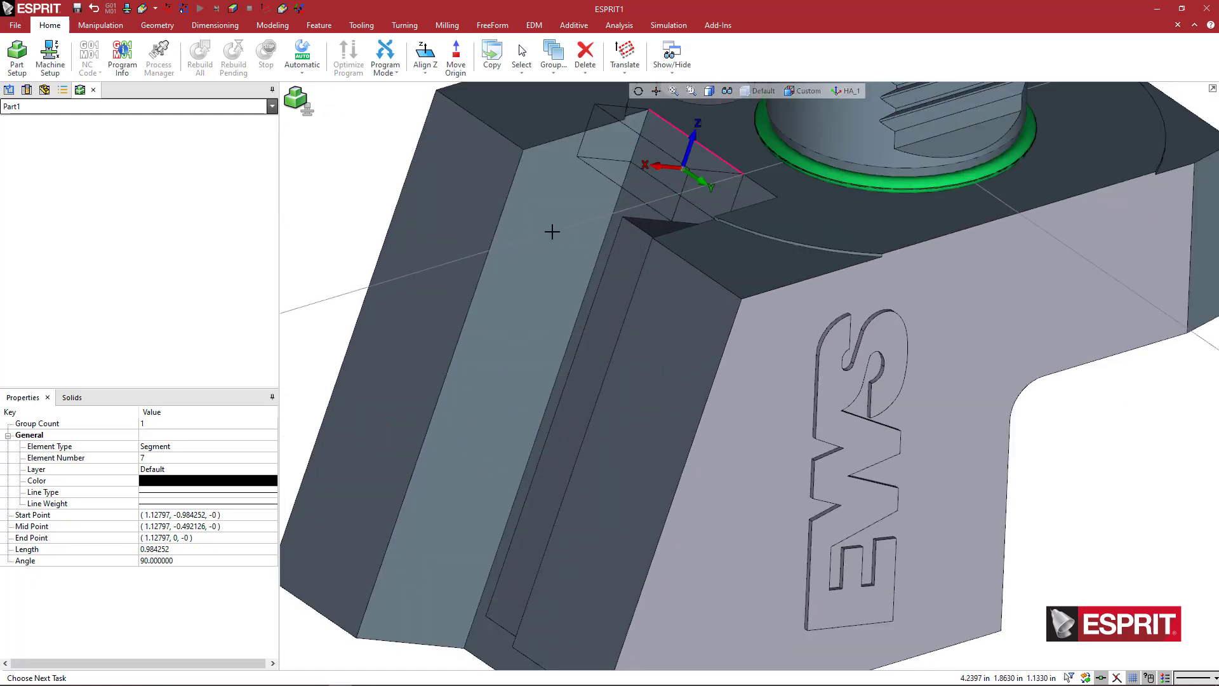
# Select all the elements of the tool holder model and set their colour to light grey
pyautogui.scroll(-1, 635, 370)
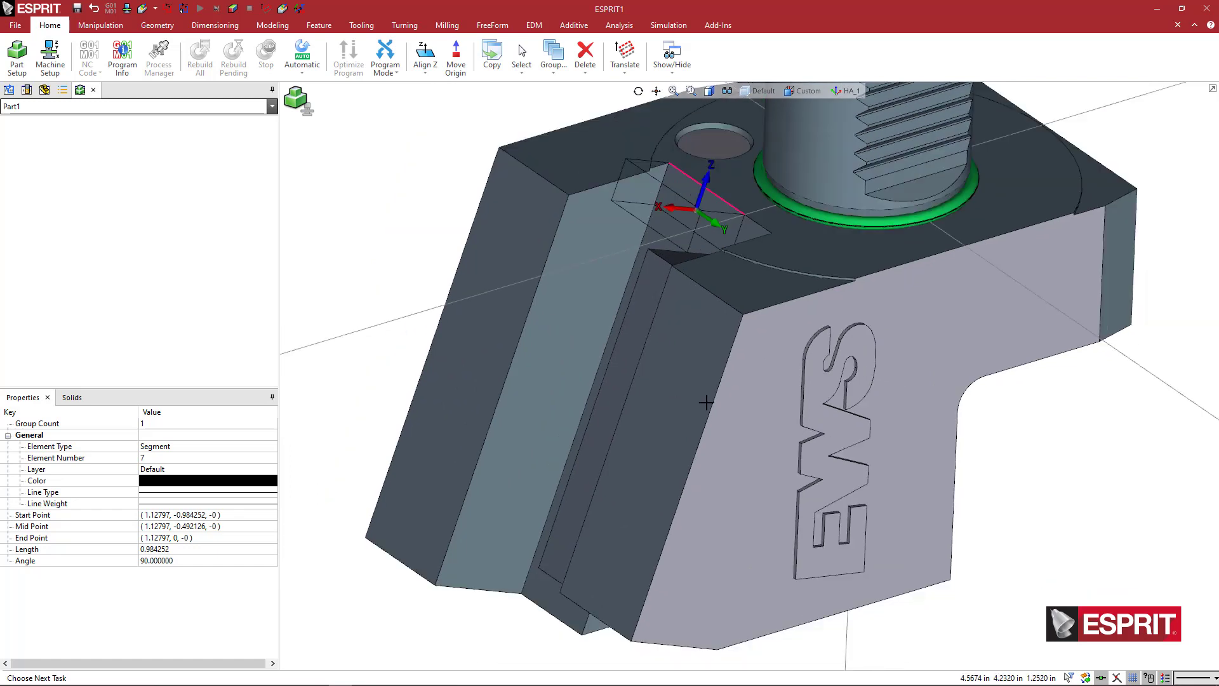
pyautogui.keyDown('ctrl'); pyautogui.moveTo(640, 416); pyautogui.dragTo(582, 427, button='middle'); pyautogui.keyUp('ctrl')
pyautogui.keyDown('ctrl'); pyautogui.moveTo(697, 259); pyautogui.dragTo(661, 349, button='middle'); pyautogui.keyUp('ctrl')
pyautogui.scroll(-1, 661, 348)
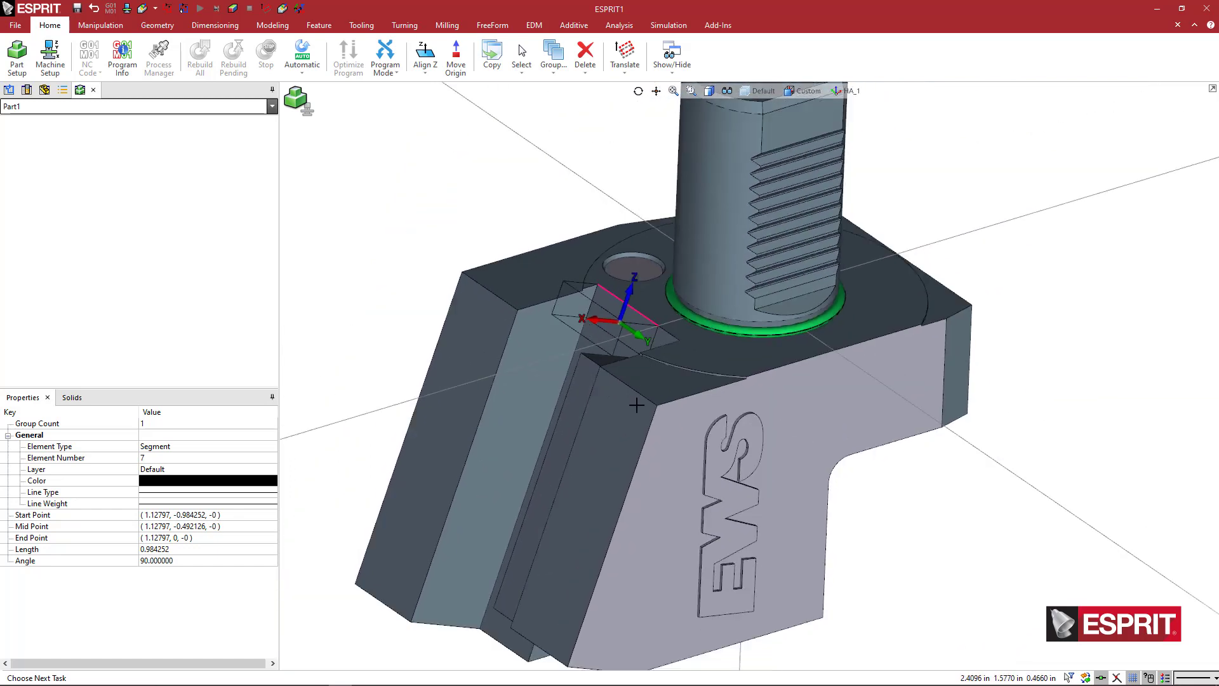
pyautogui.moveTo(749, 453); pyautogui.dragTo(762, 436, button='middle')
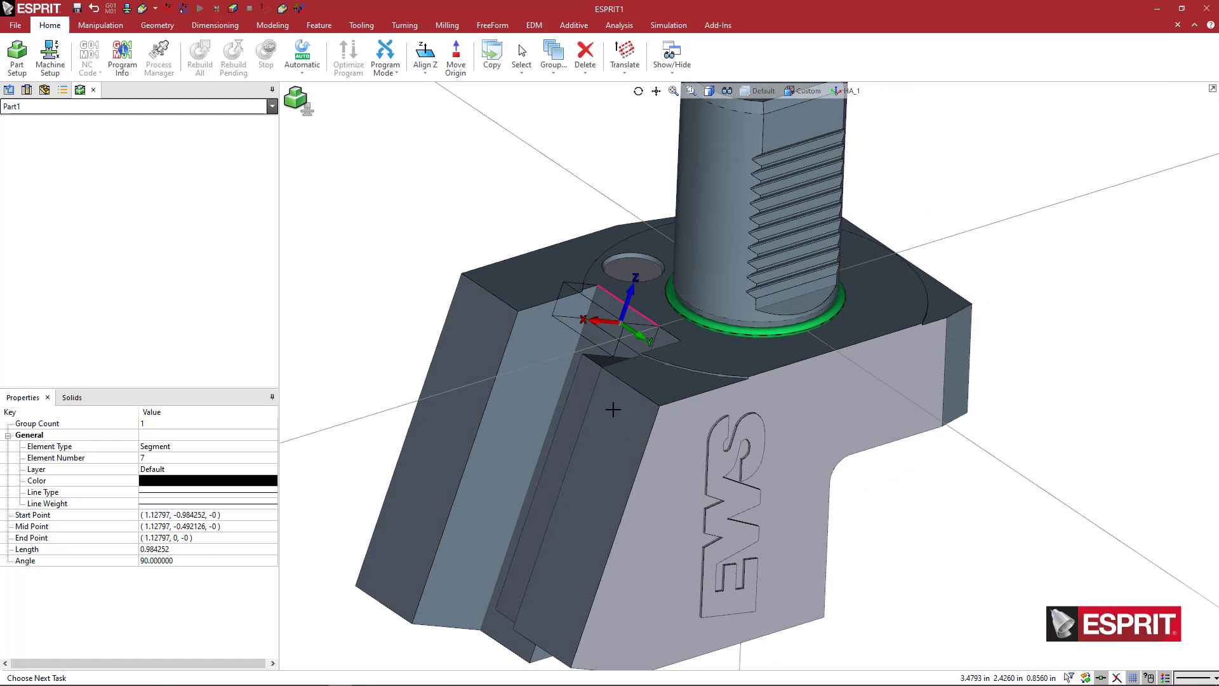
pyautogui.hotkey('ctrl', 'a')
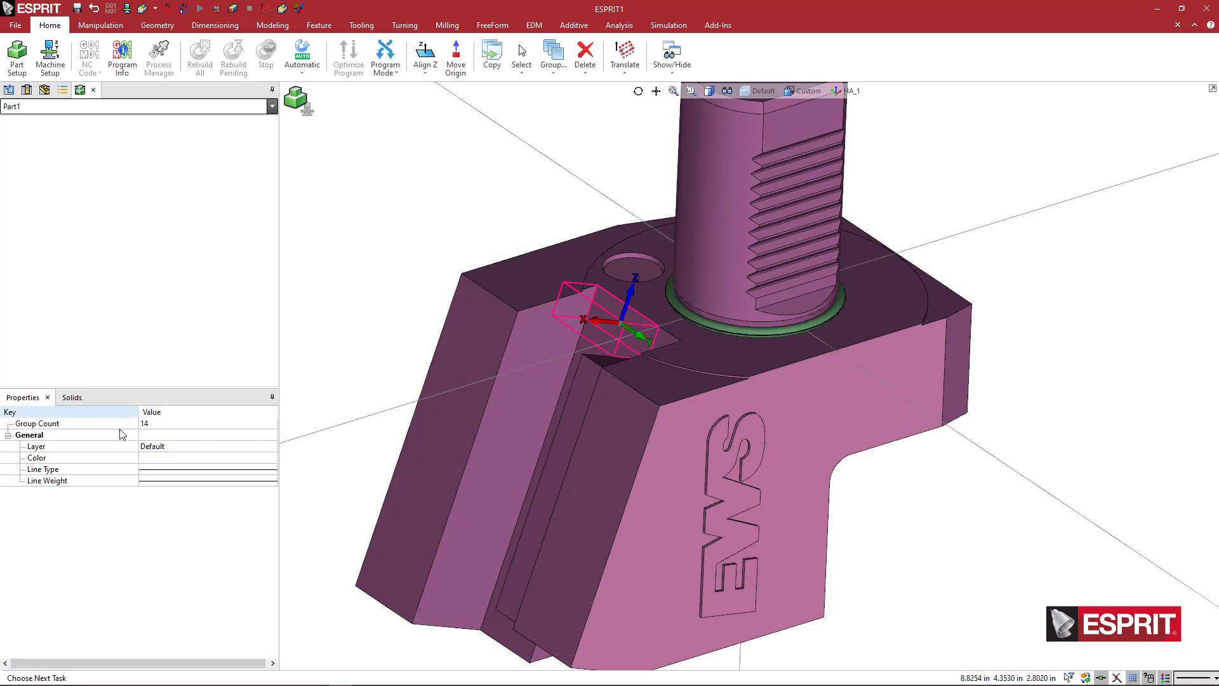
pyautogui.click(260, 459)
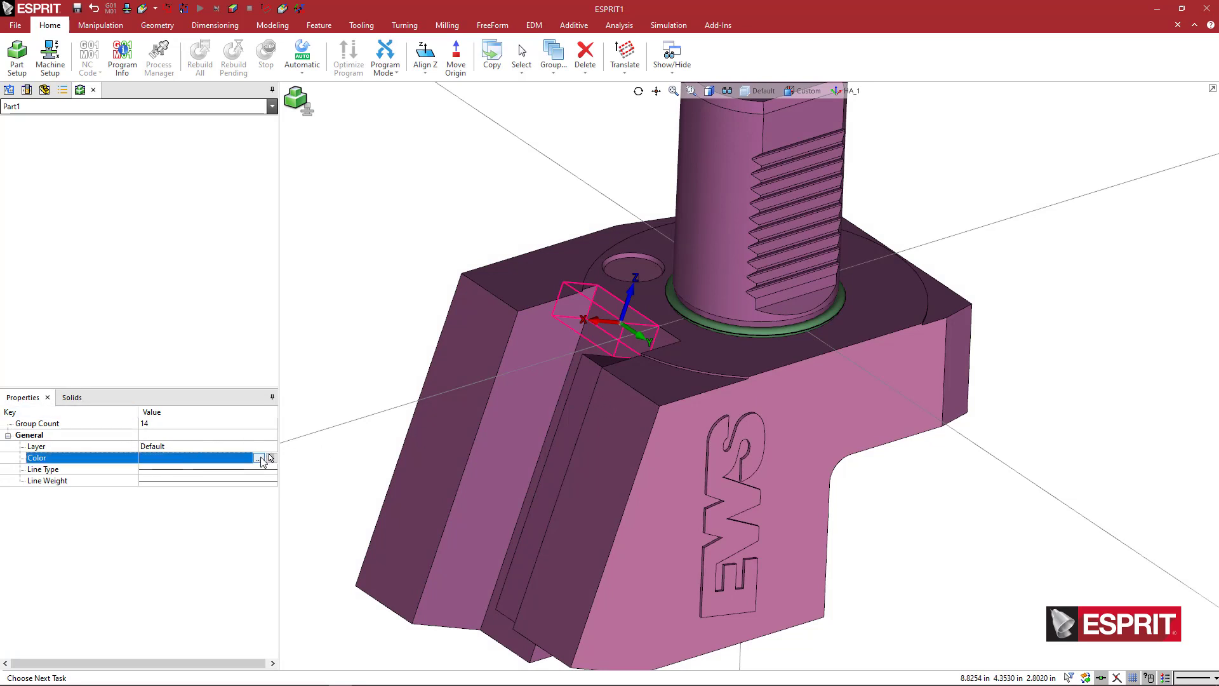
pyautogui.click(259, 459)
pyautogui.click(633, 347)
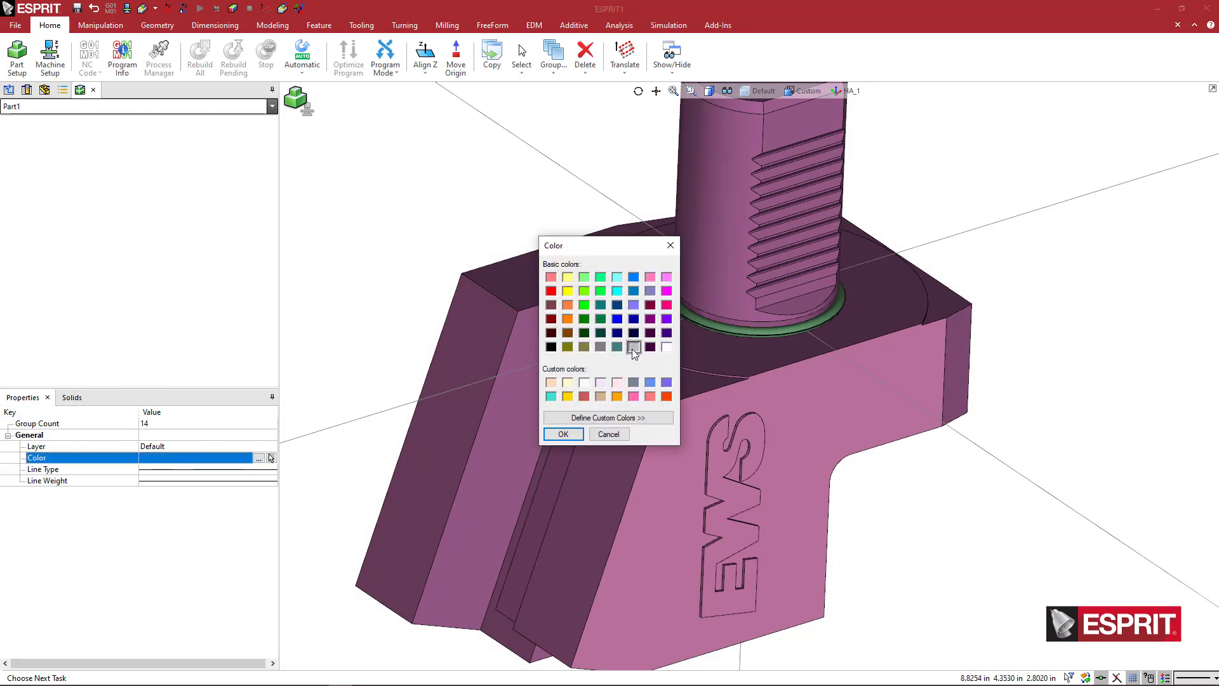
pyautogui.click(564, 435)
pyautogui.click(546, 240)
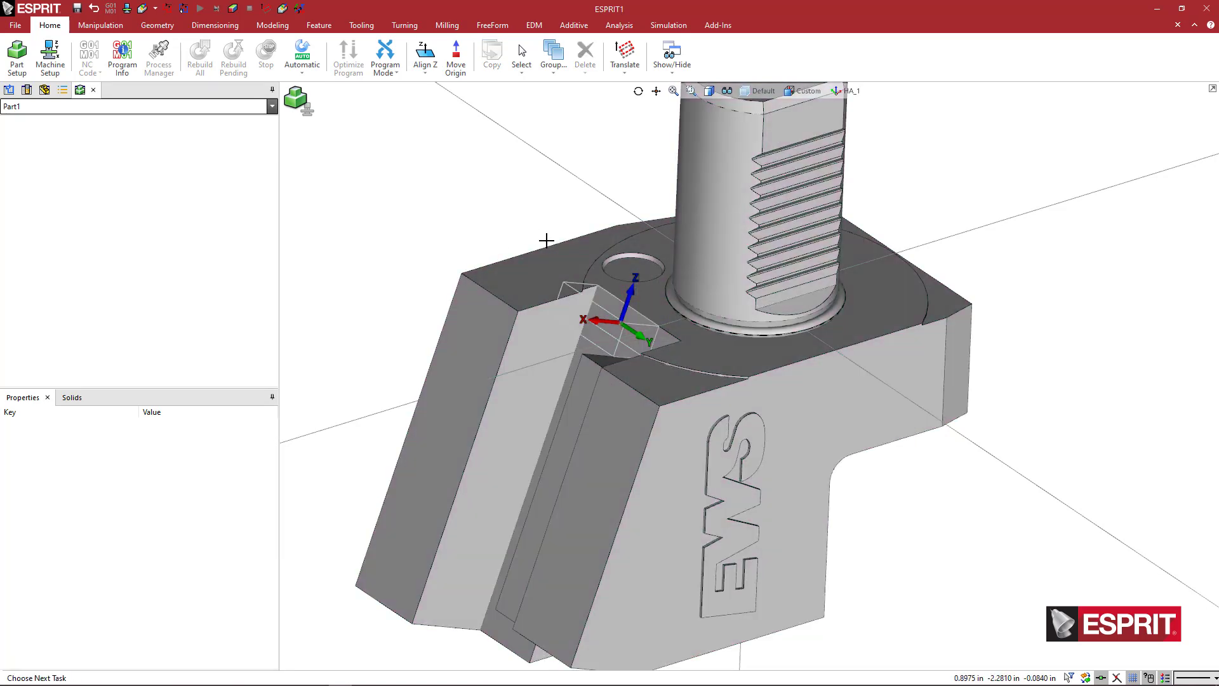
# Colour the side walls and floor face of the recessed EWS logo bright blue, with the model shown shaded
pyautogui.scroll(-2, 677, 386)
pyautogui.moveTo(678, 386); pyautogui.dragTo(680, 348, button='middle')
pyautogui.scroll(8, 692, 420)
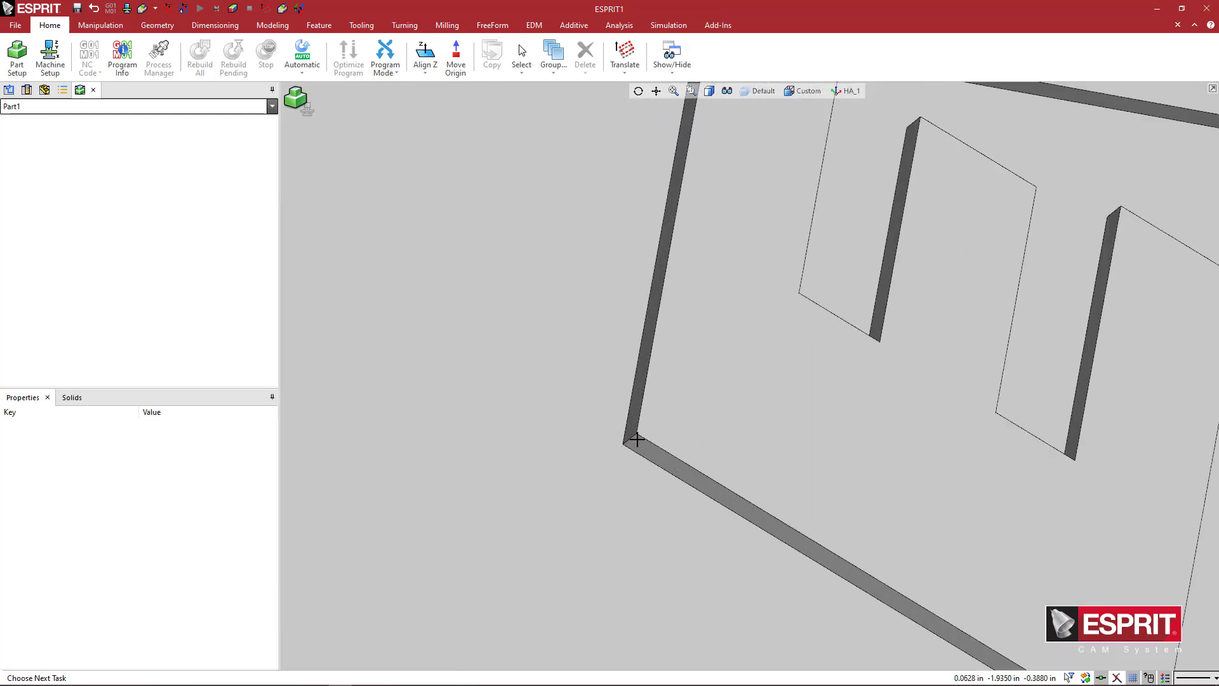
pyautogui.scroll(3, 637, 439)
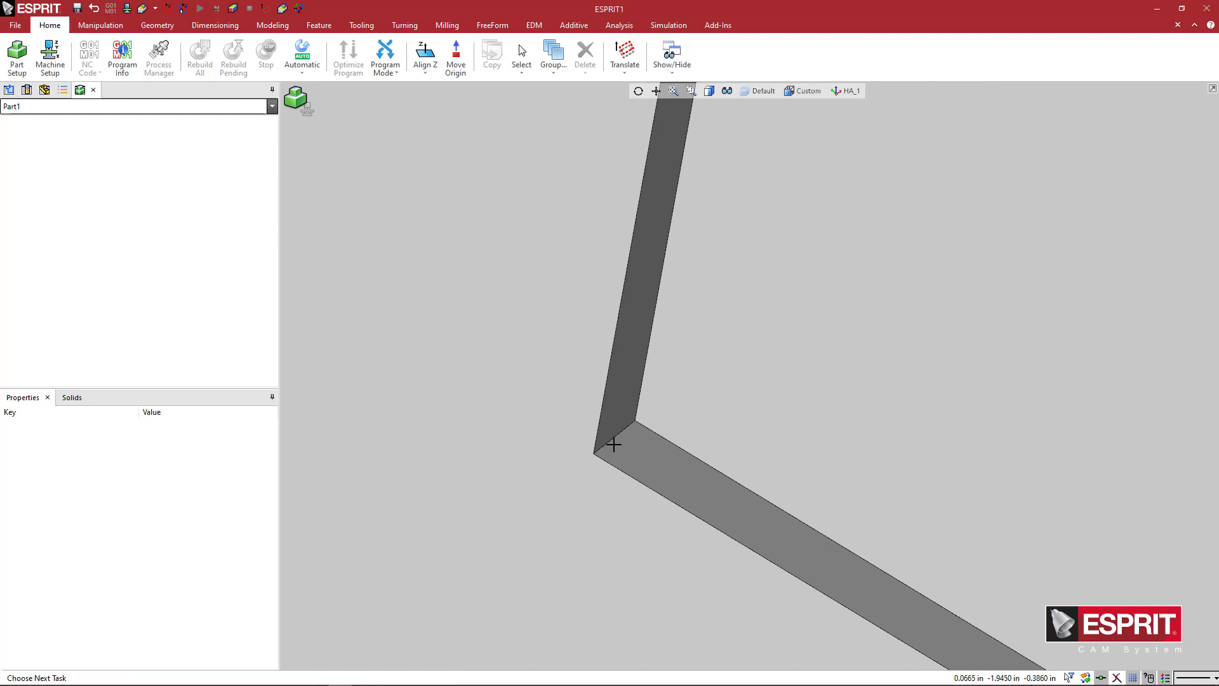
pyautogui.click(612, 438)
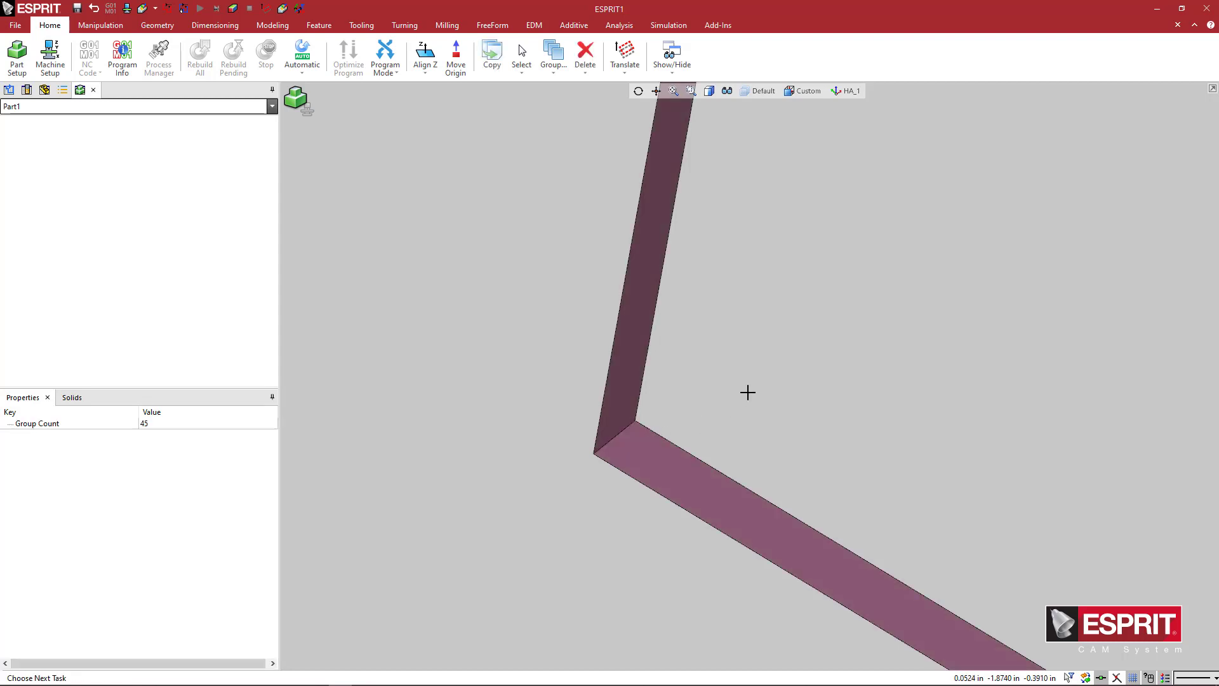
pyautogui.scroll(-2, 748, 391)
pyautogui.scroll(-2, 748, 391)
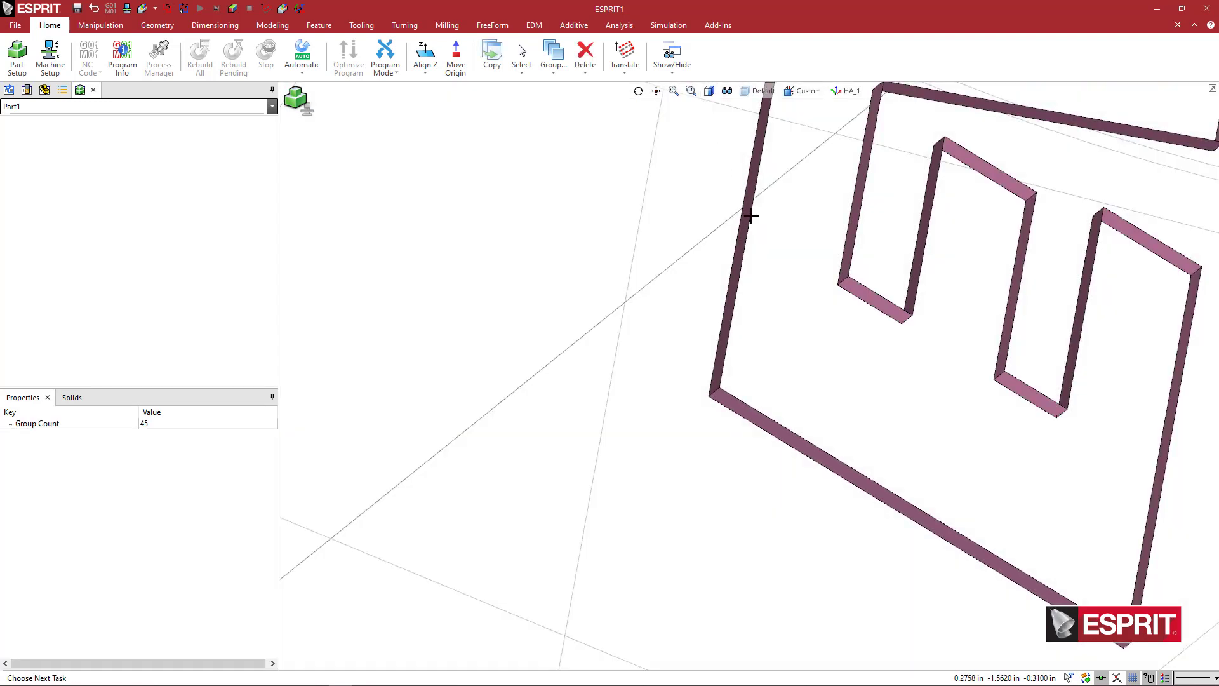
pyautogui.scroll(-1, 560, 392)
pyautogui.moveTo(561, 391); pyautogui.dragTo(577, 341, button='middle')
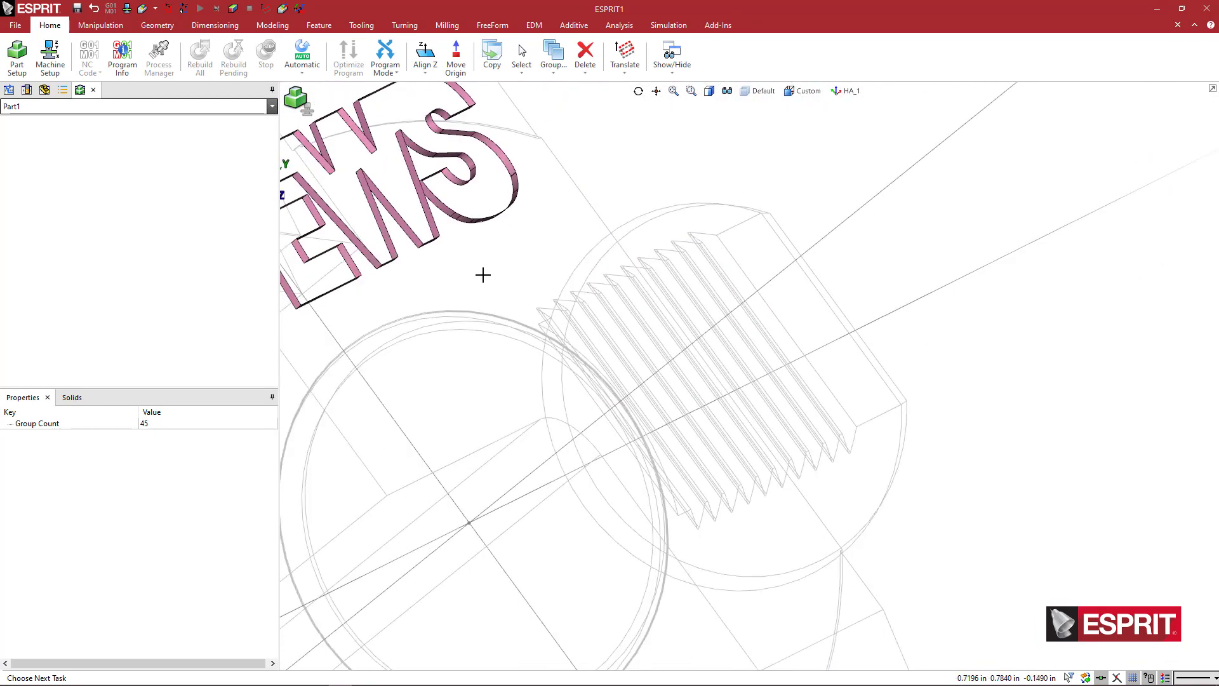
pyautogui.moveTo(481, 273); pyautogui.dragTo(631, 327, button='middle')
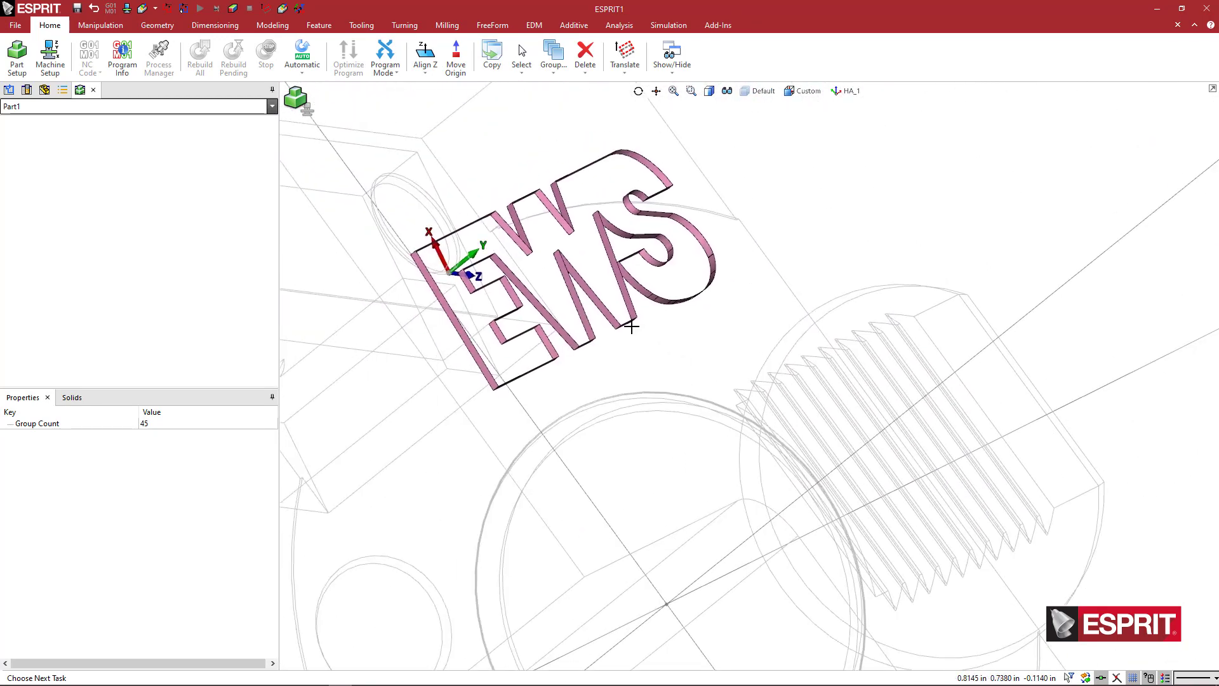
pyautogui.keyDown('ctrl'); pyautogui.click(551, 275); pyautogui.keyUp('ctrl')
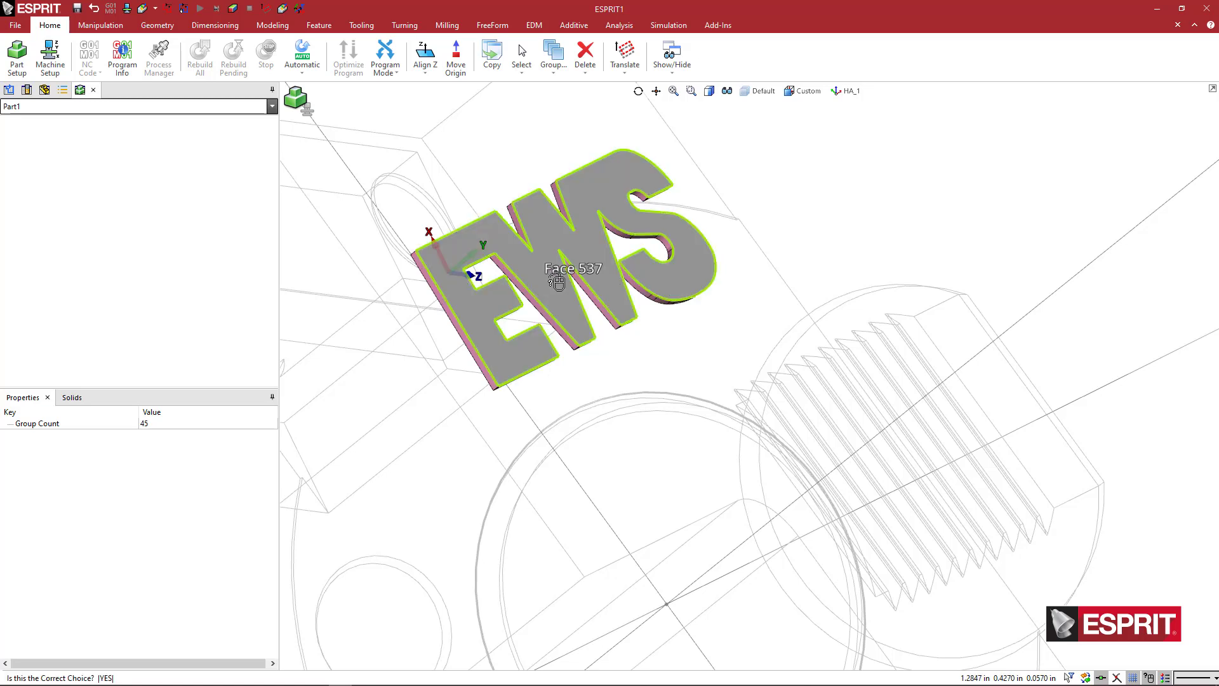
pyautogui.click(556, 280)
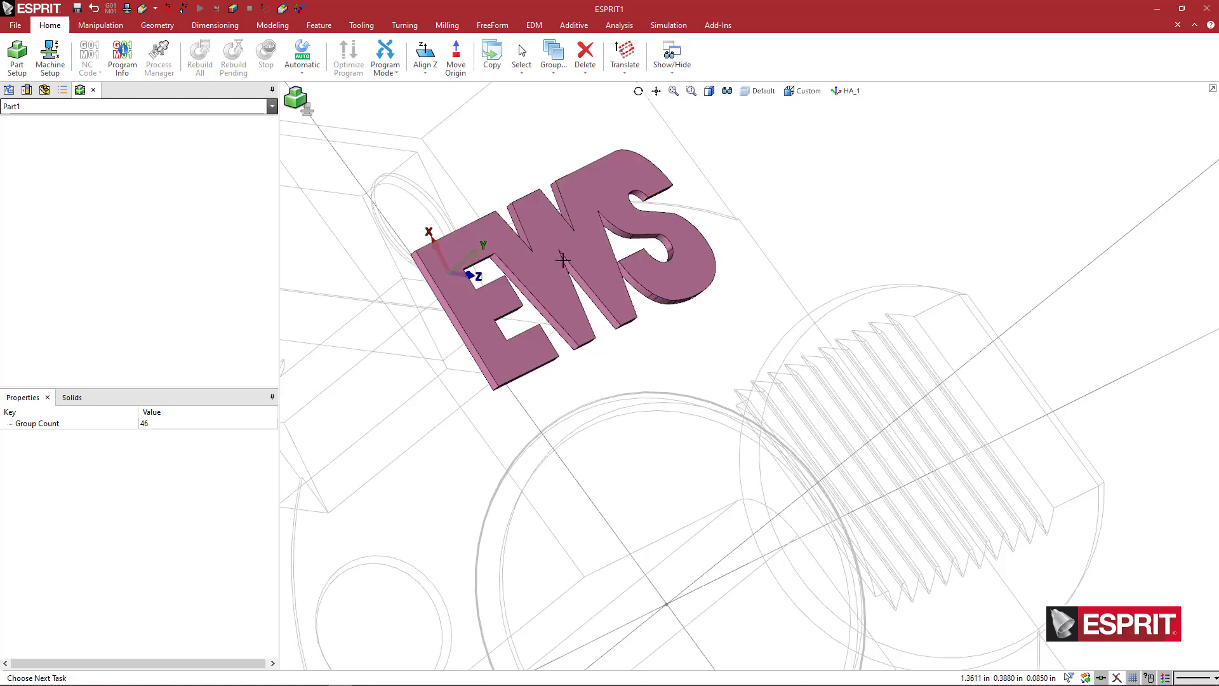
pyautogui.rightClick(723, 137)
pyautogui.click(737, 146)
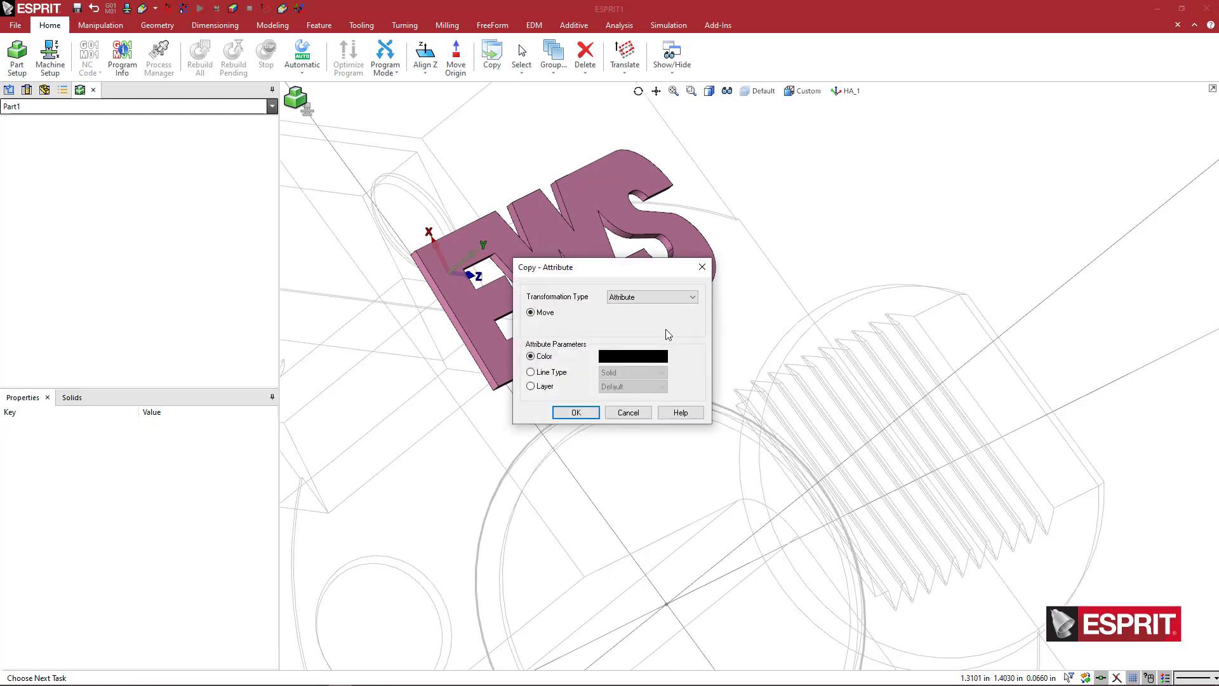
pyautogui.click(653, 360)
pyautogui.click(635, 278)
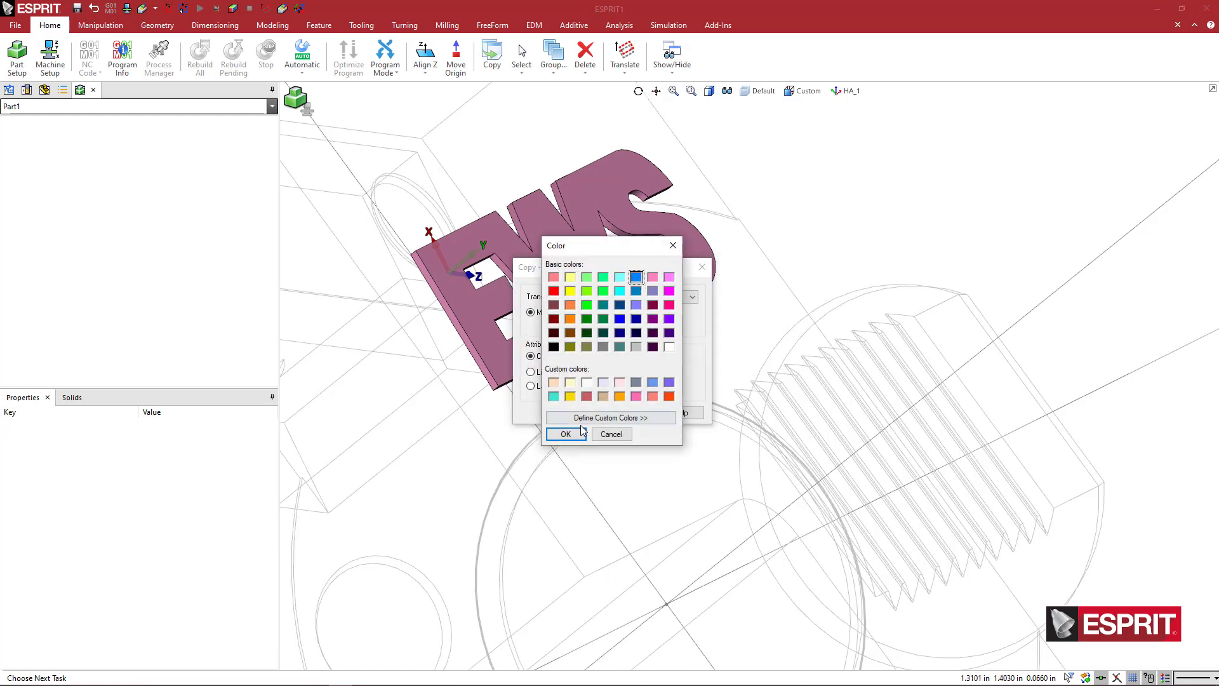
pyautogui.click(566, 433)
pyautogui.click(575, 413)
pyautogui.click(709, 91)
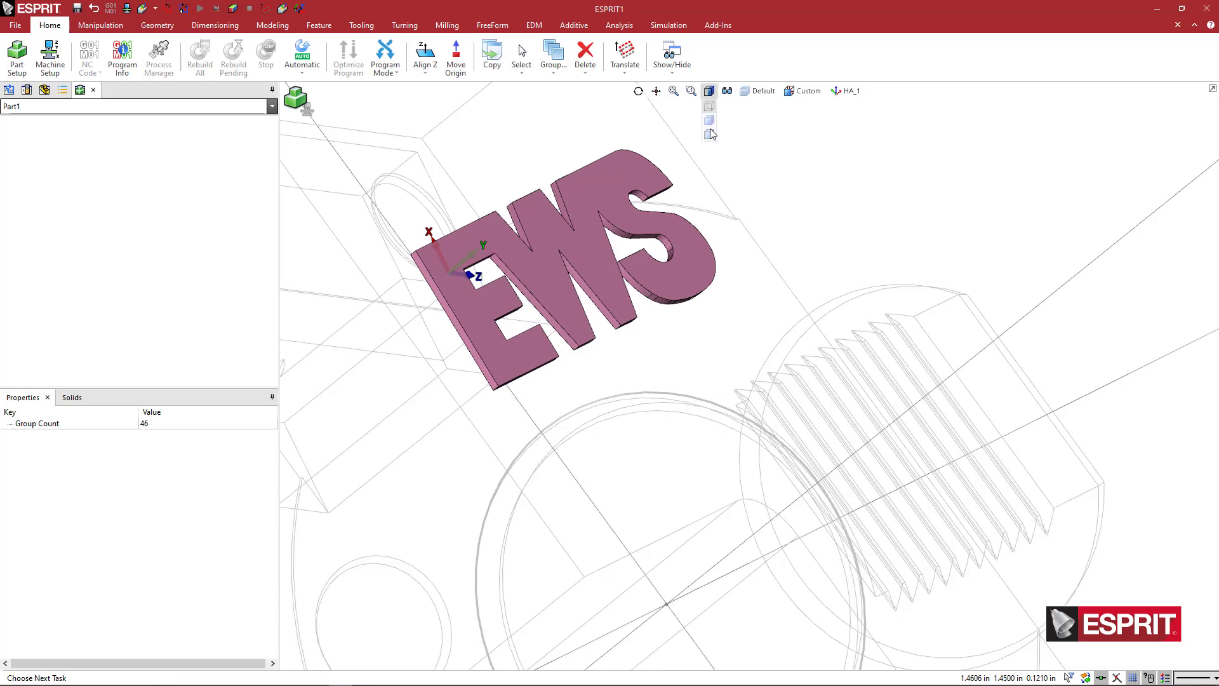
pyautogui.click(709, 127)
pyautogui.click(762, 161)
pyautogui.click(810, 201)
pyautogui.scroll(-3, 811, 202)
pyautogui.click(810, 202)
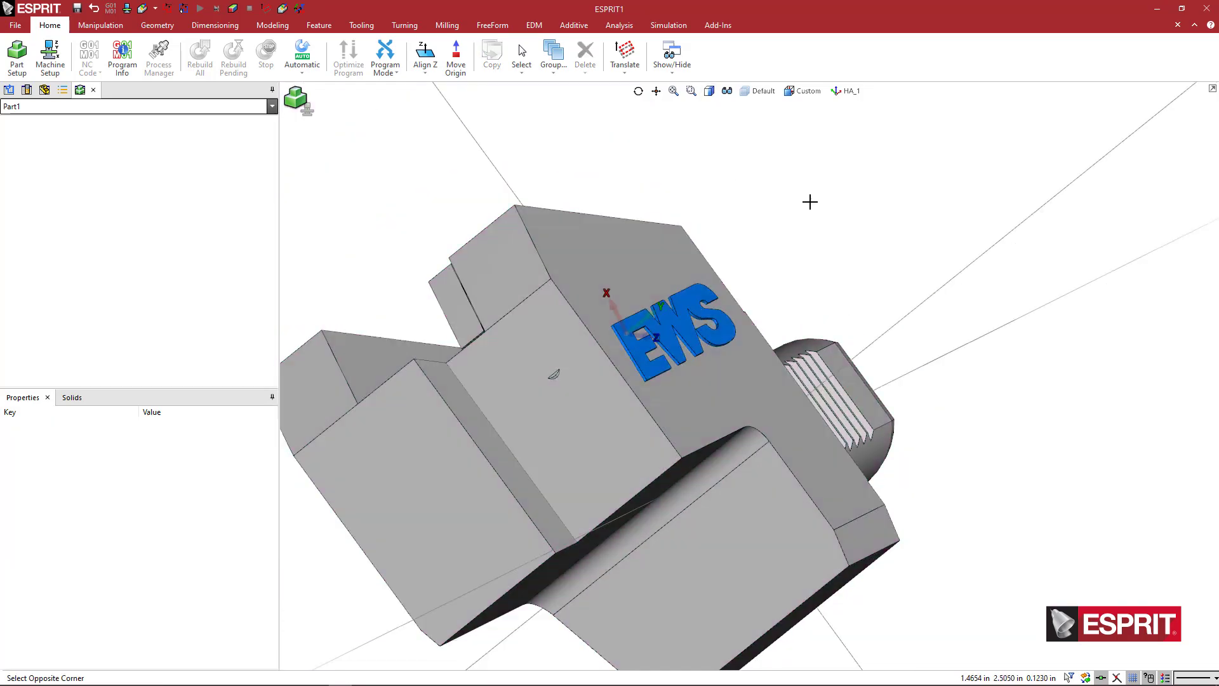
# Colour the floor, end and side faces of the narrow channel beside the tool slot dark grey (RGB 79, 79, 79)
pyautogui.moveTo(811, 245)
pyautogui.mouseDown(button='middle')
pyautogui.moveTo(829, 322)
pyautogui.moveTo(807, 341)
pyautogui.moveTo(838, 332)
pyautogui.moveTo(819, 315)
pyautogui.mouseUp(button='middle')
pyautogui.moveTo(687, 320)
pyautogui.mouseDown(button='middle')
pyautogui.moveTo(726, 348)
pyautogui.moveTo(673, 322)
pyautogui.moveTo(671, 353)
pyautogui.mouseUp(button='middle')
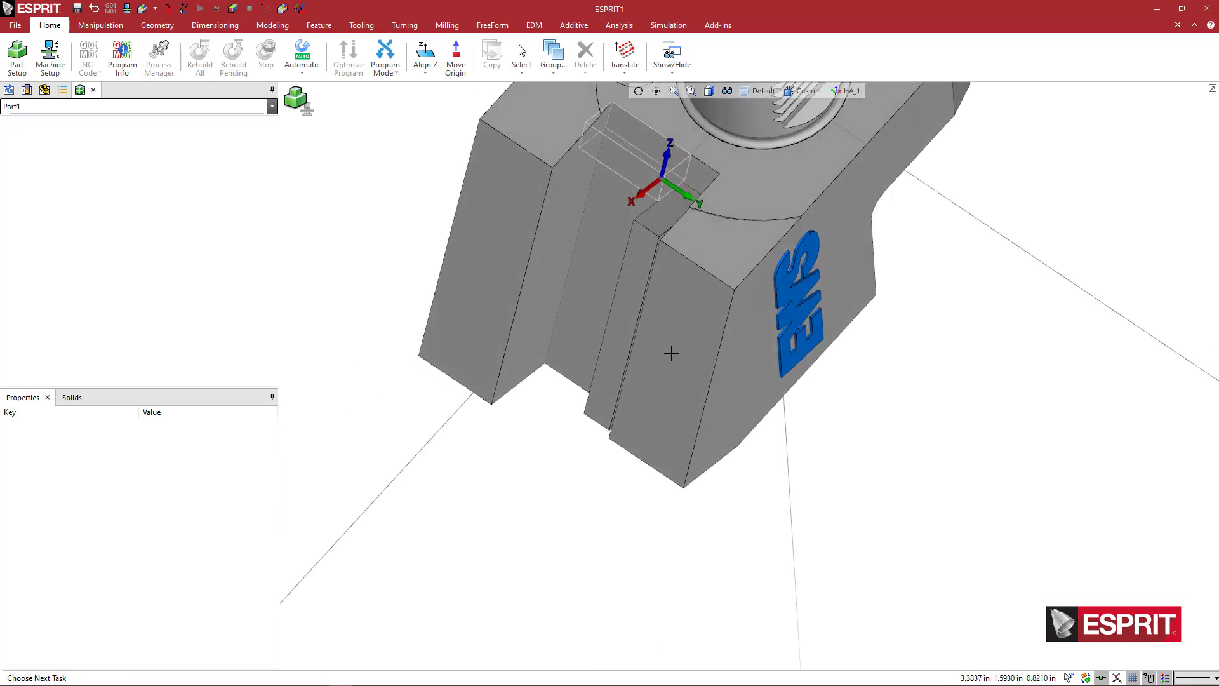
pyautogui.click(645, 264)
pyautogui.moveTo(679, 289); pyautogui.dragTo(645, 257, button='middle')
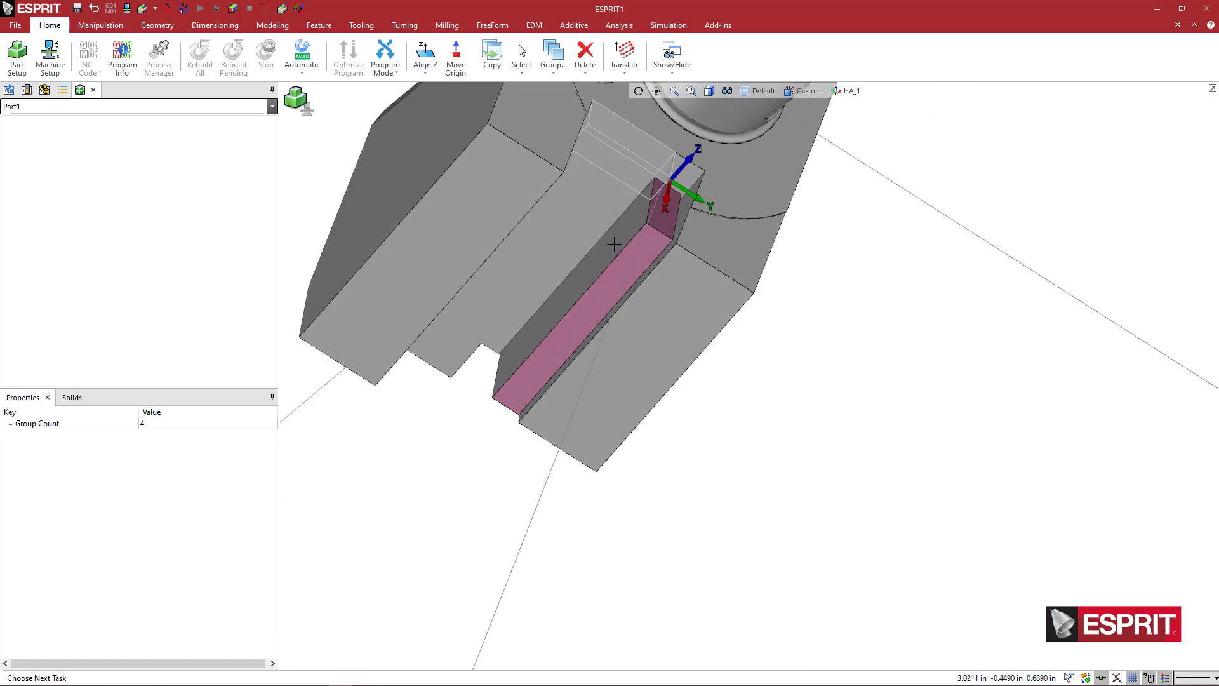
pyautogui.scroll(3, 658, 232)
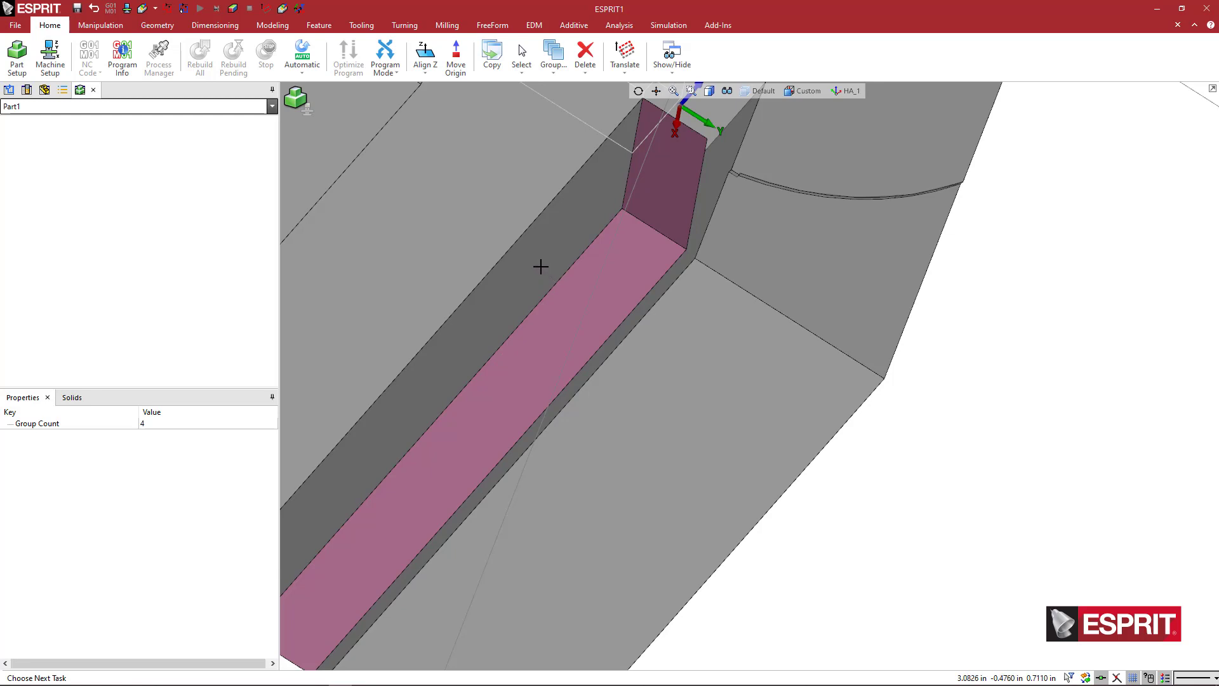
pyautogui.click(558, 294)
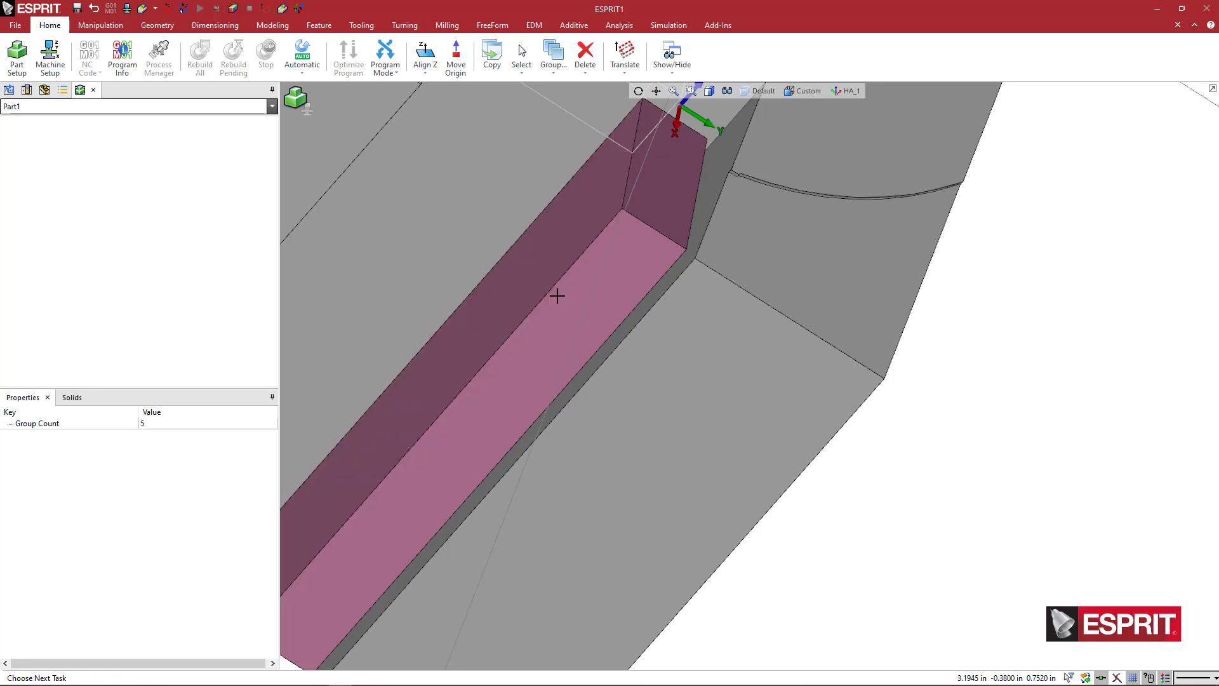
pyautogui.moveTo(647, 356); pyautogui.dragTo(633, 342, button='middle')
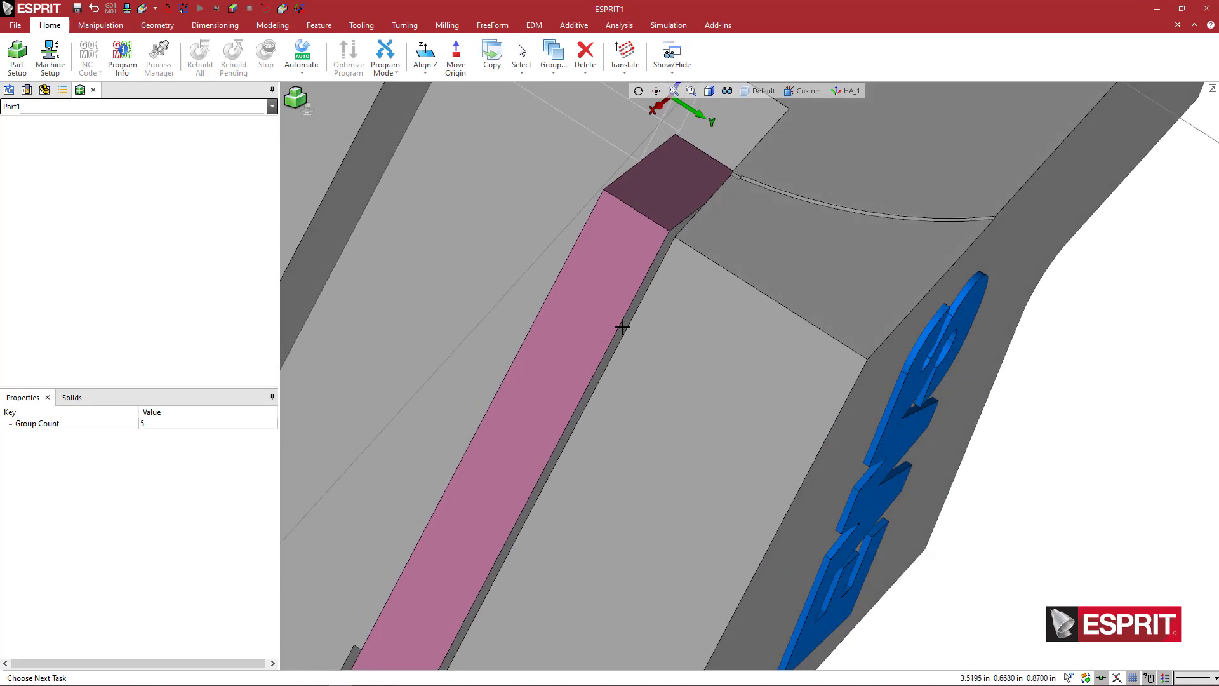
pyautogui.scroll(6, 621, 328)
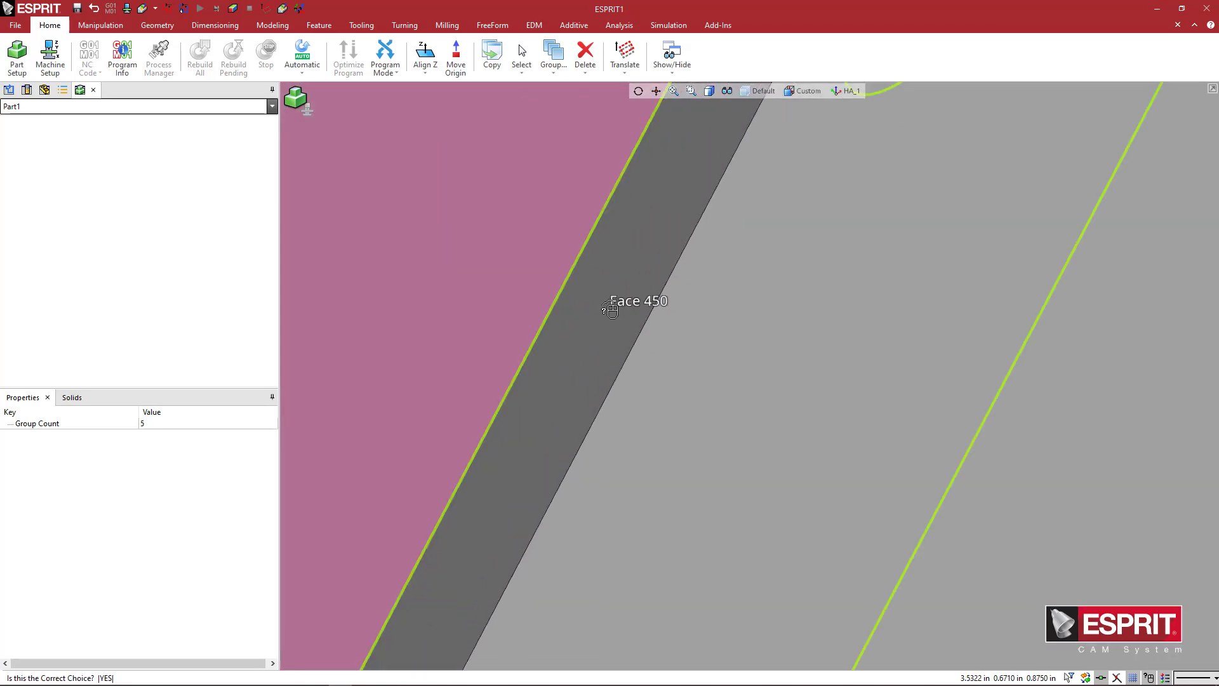
pyautogui.click(611, 306)
pyautogui.scroll(-4, 645, 318)
pyautogui.scroll(-6, 647, 325)
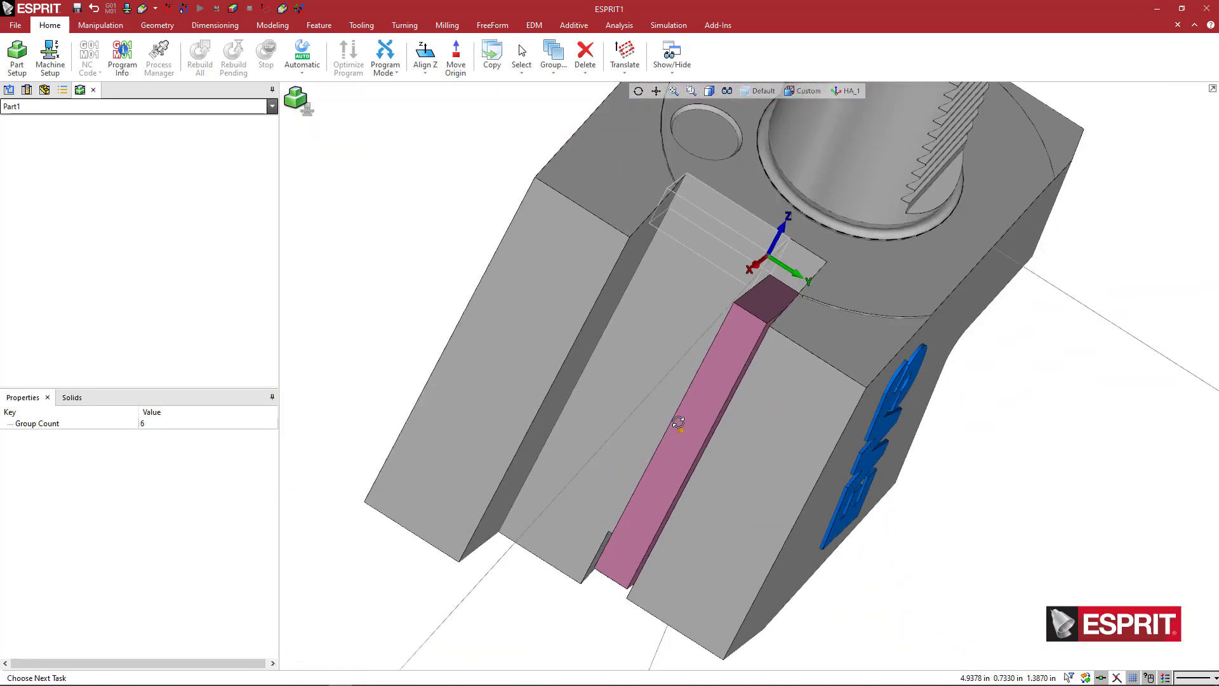
pyautogui.moveTo(675, 376); pyautogui.dragTo(674, 410, button='middle')
pyautogui.rightClick(569, 262)
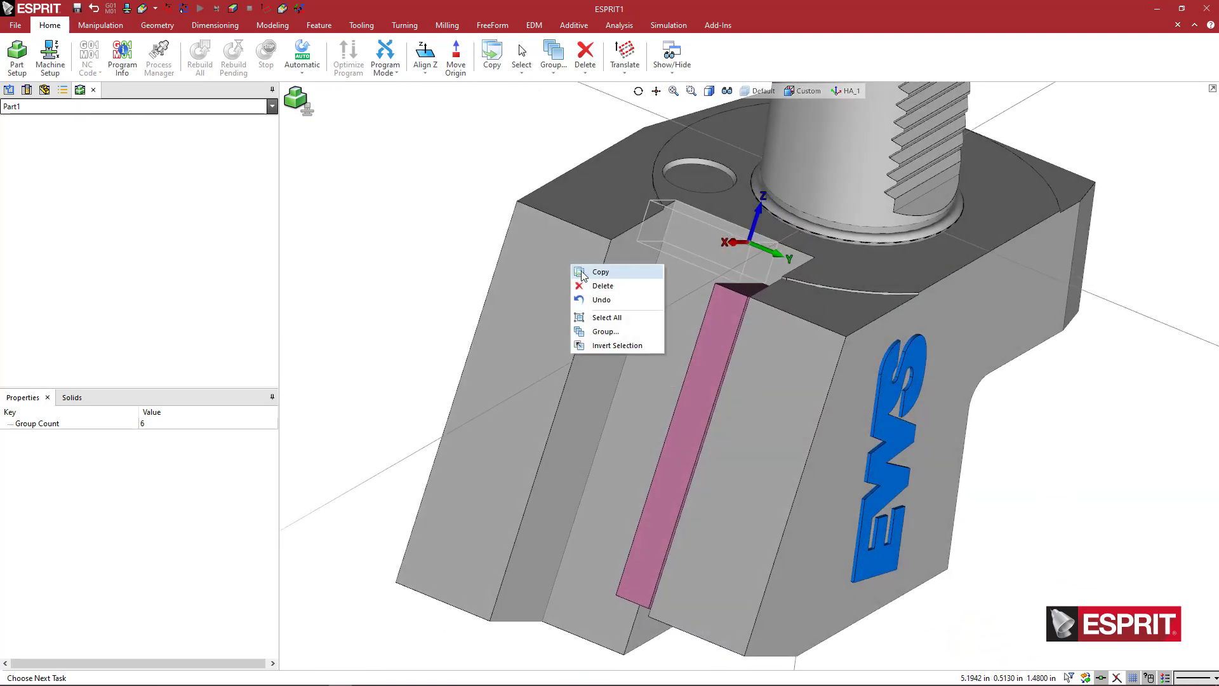
pyautogui.click(597, 285)
pyautogui.click(638, 356)
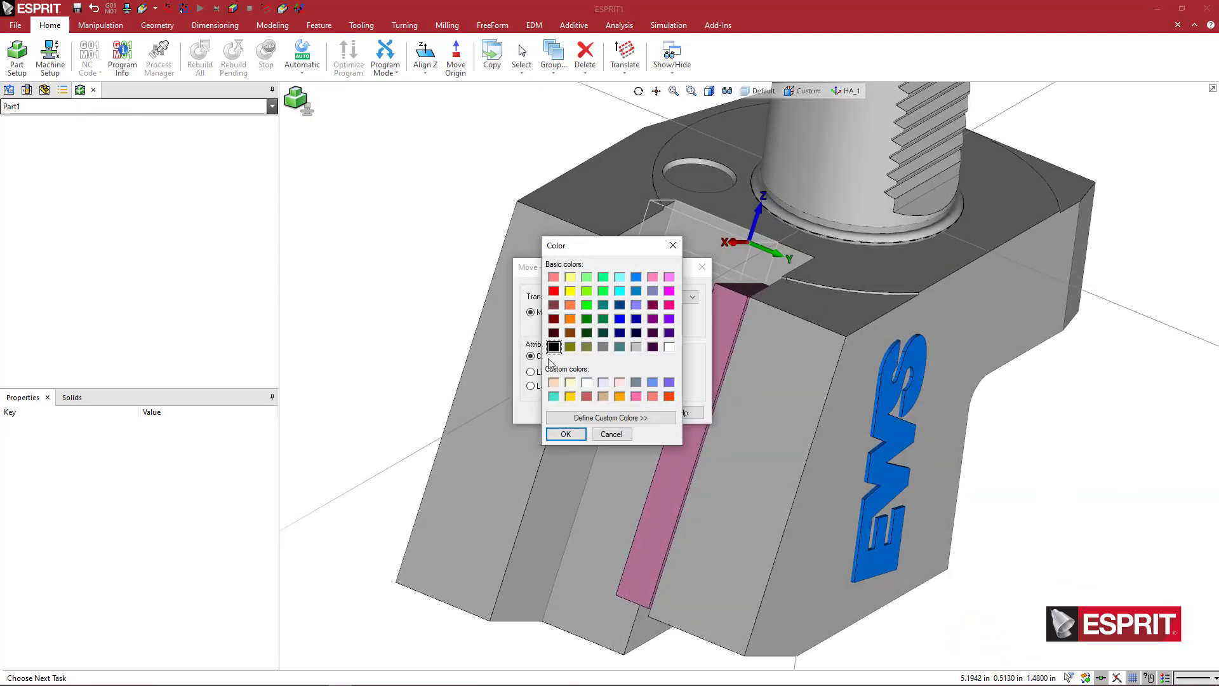
pyautogui.click(625, 418)
pyautogui.click(810, 343)
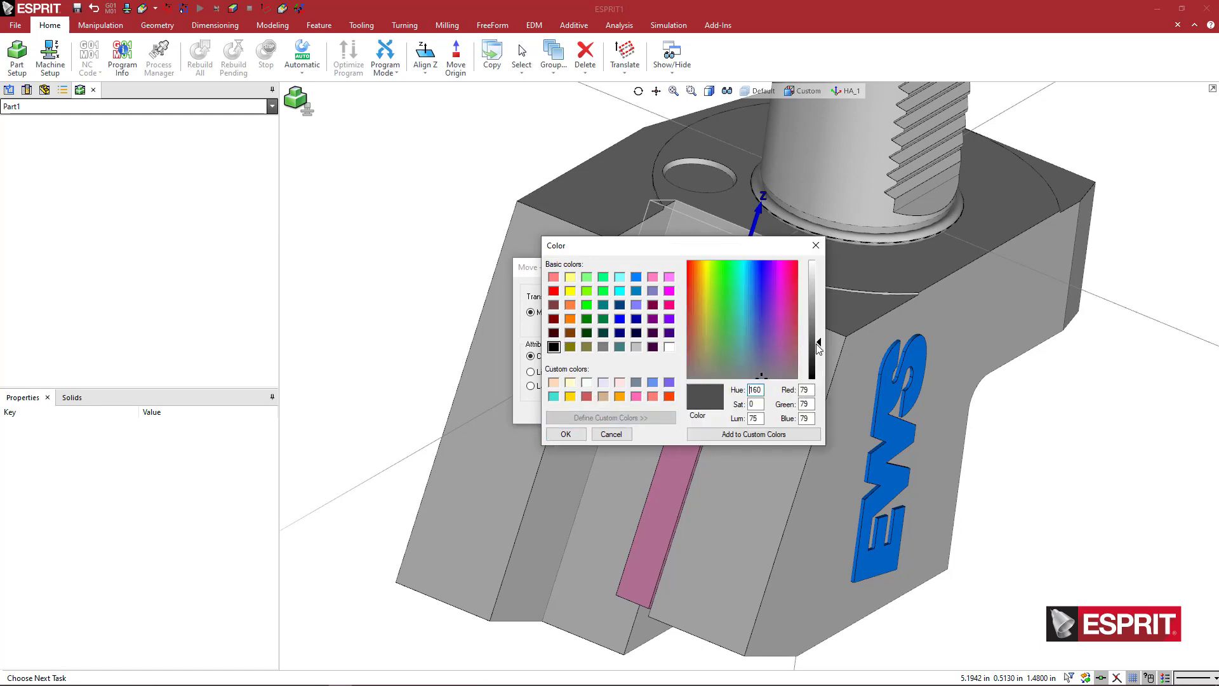
pyautogui.click(566, 434)
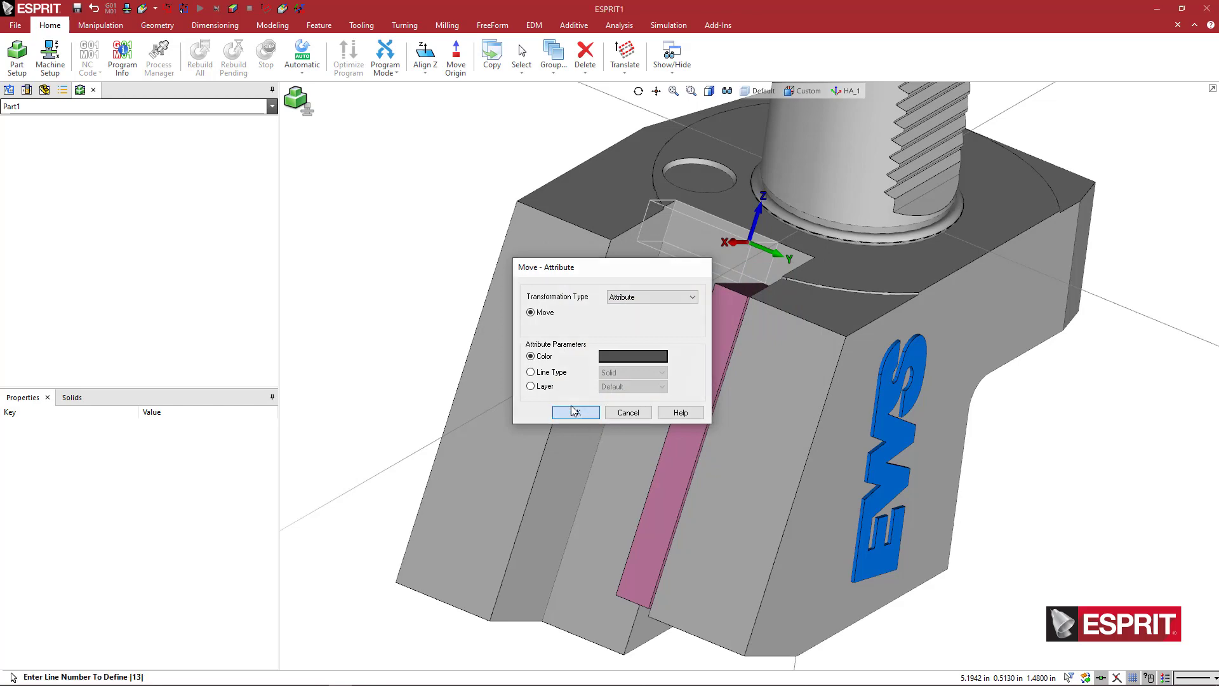
pyautogui.click(569, 410)
pyautogui.click(443, 264)
# Save the recoloured tool holder as a Holder Files (*.gdml) file named 4.4025-20°_OD_Face Turn
pyautogui.scroll(-3, 609, 348)
pyautogui.moveTo(602, 360); pyautogui.dragTo(484, 310, button='middle')
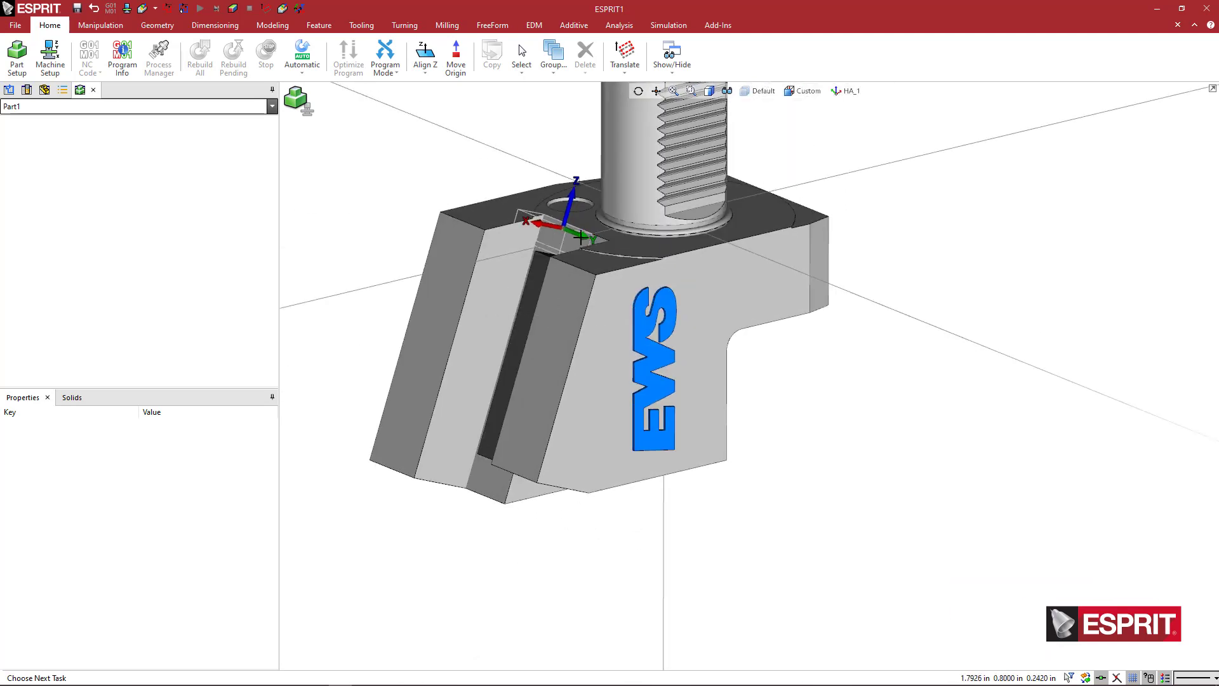
pyautogui.keyDown('ctrl'); pyautogui.moveTo(579, 236); pyautogui.dragTo(621, 282, button='middle'); pyautogui.keyUp('ctrl')
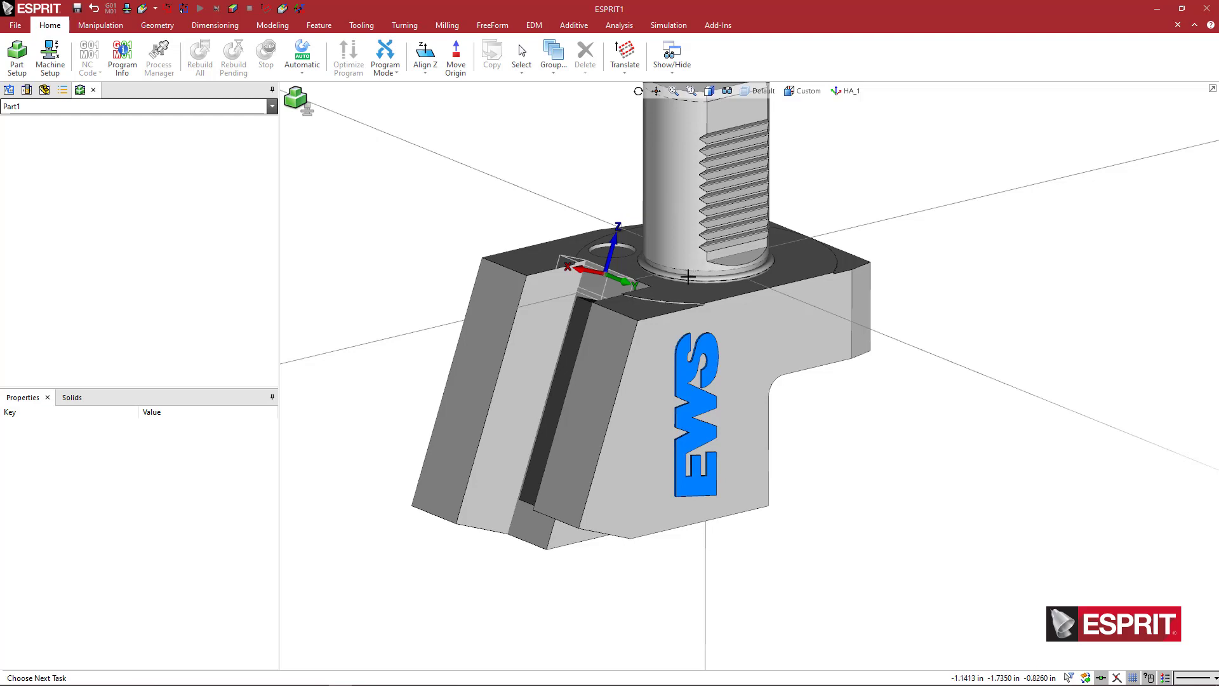
pyautogui.click(21, 28)
pyautogui.click(37, 81)
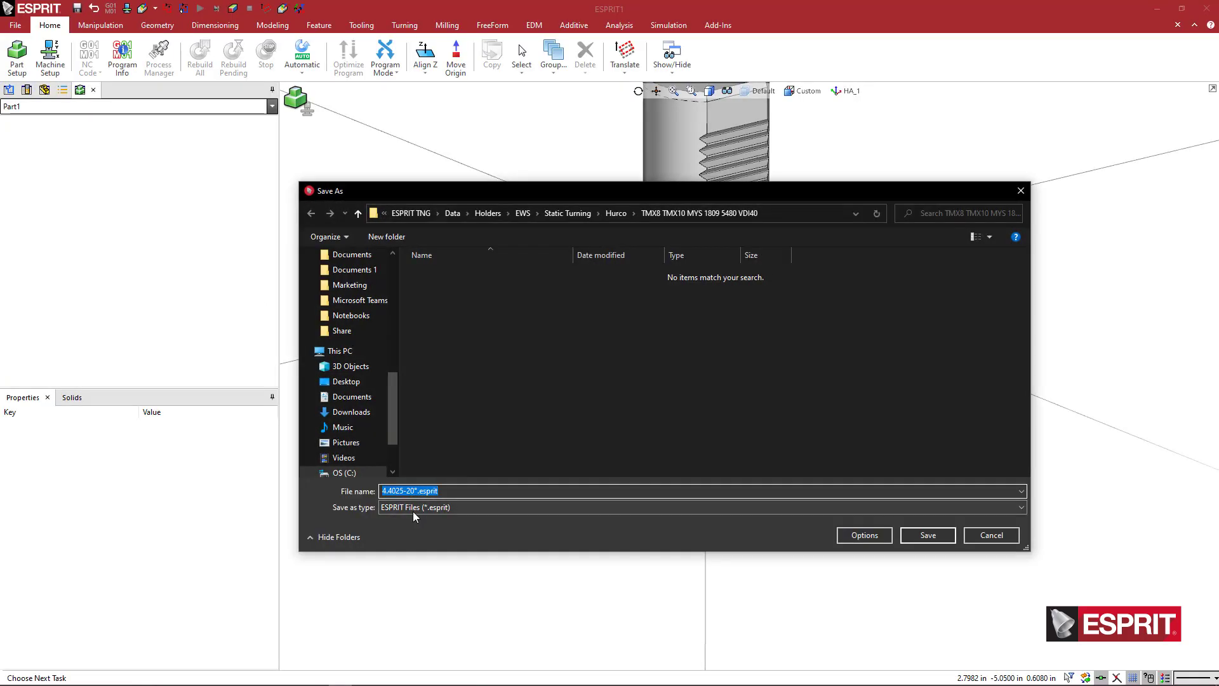
pyautogui.click(418, 506)
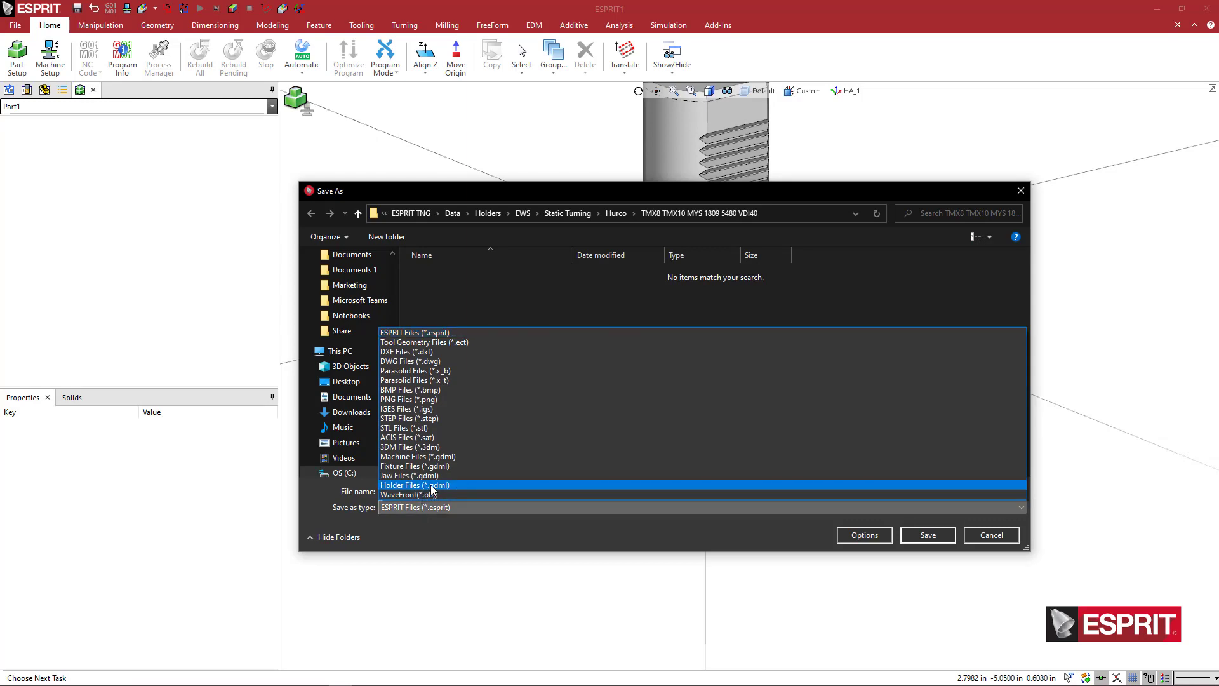
pyautogui.click(432, 485)
pyautogui.click(451, 491)
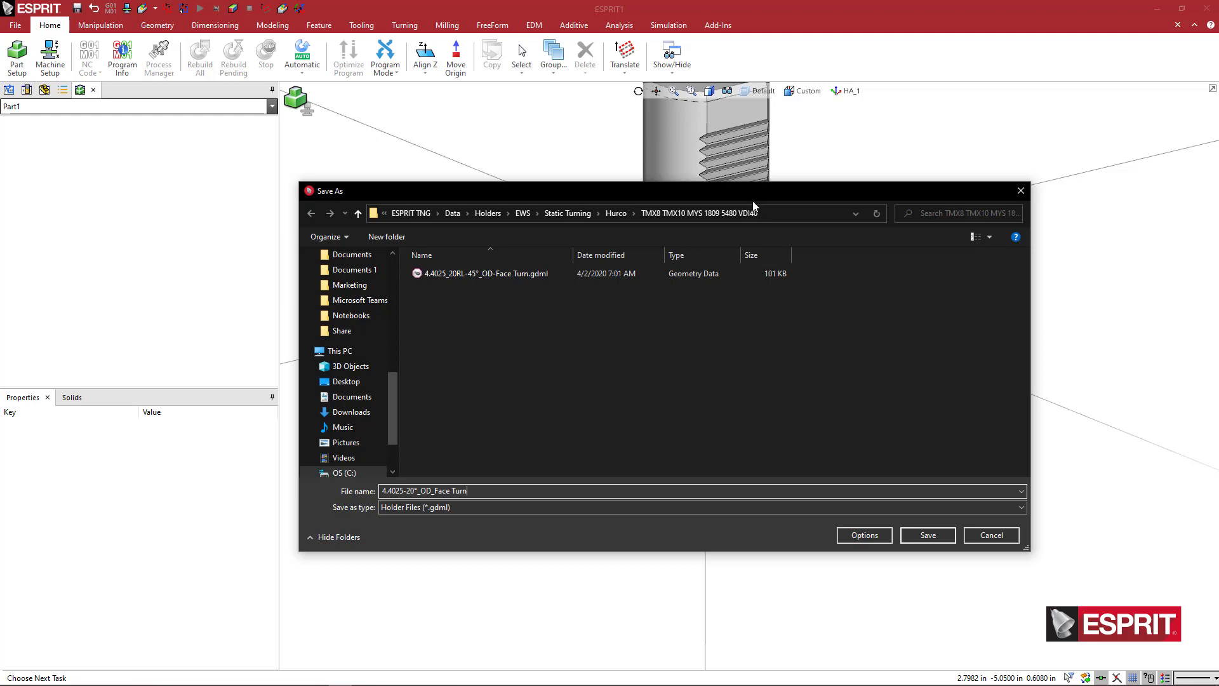
pyautogui.moveTo(737, 195); pyautogui.dragTo(773, 271)
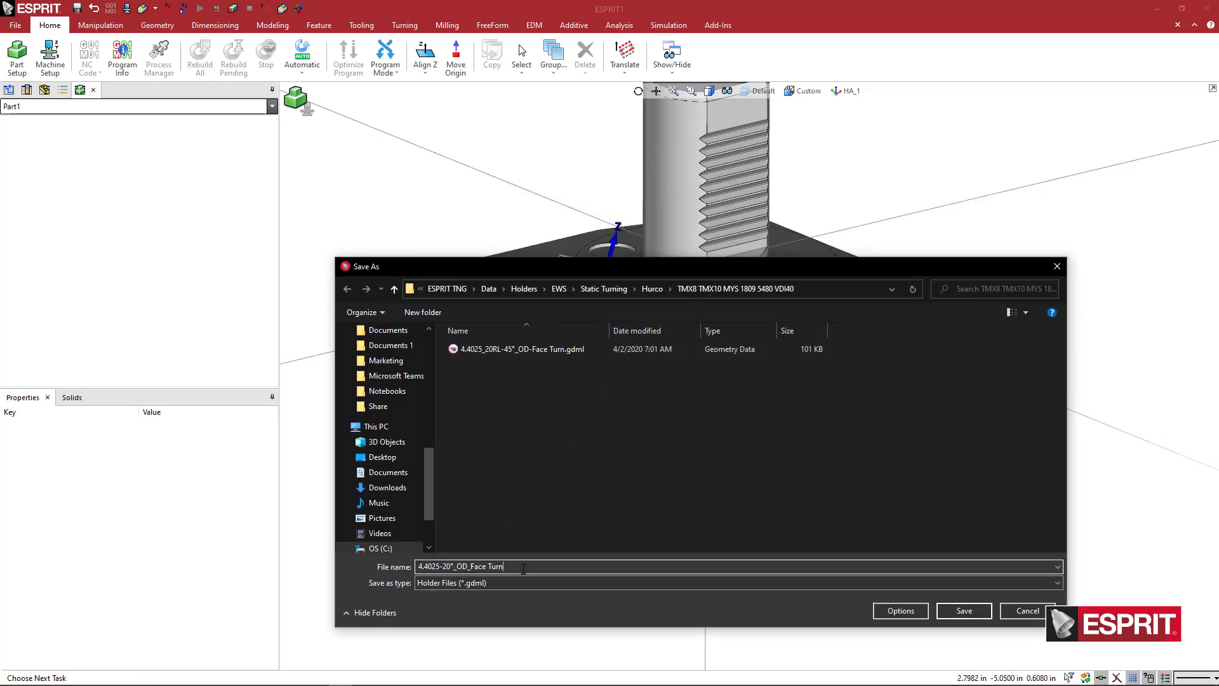
pyautogui.click(965, 611)
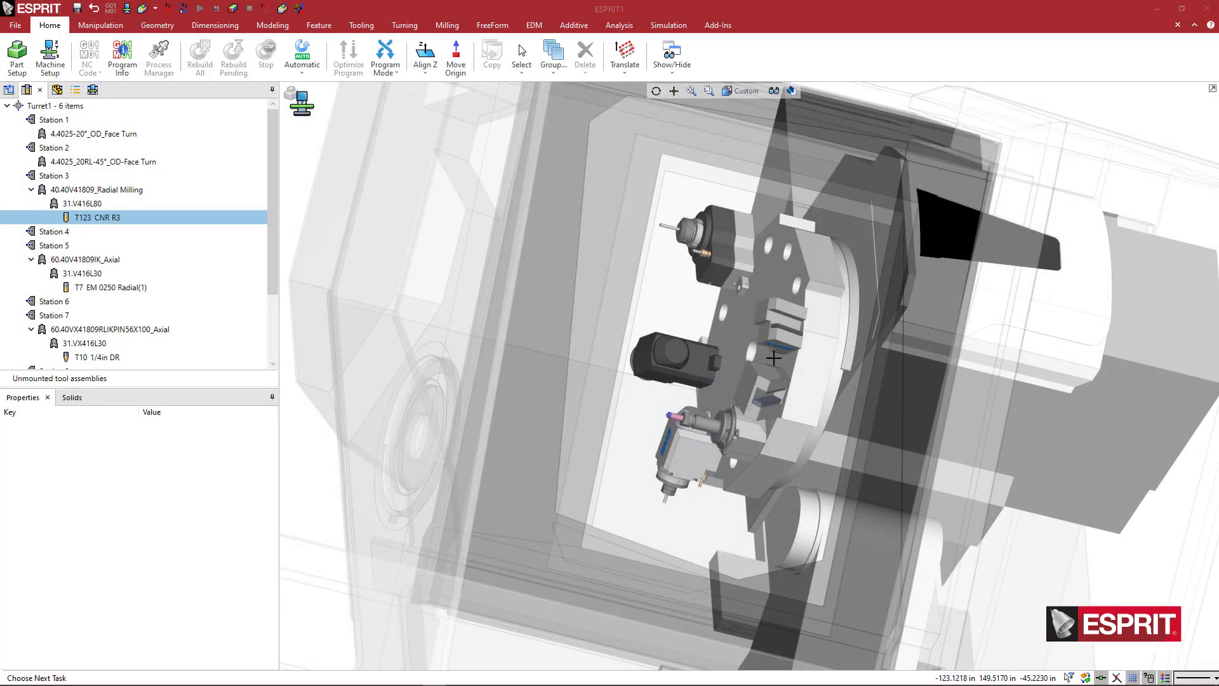
# Examine how the 4.4025-20°_OD_Face Turn holder at Station 1 sits on the machine turret, from several angles
pyautogui.moveTo(777, 361); pyautogui.dragTo(729, 353, button='middle')
pyautogui.scroll(6, 729, 353)
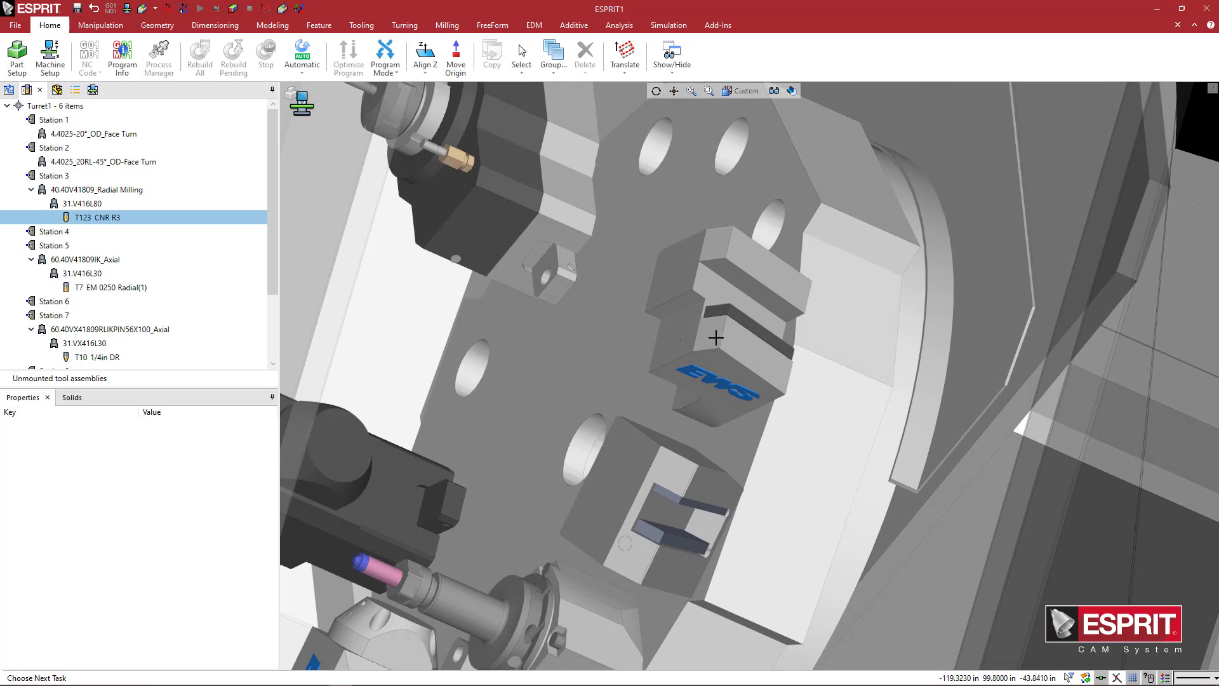
pyautogui.scroll(-2, 732, 337)
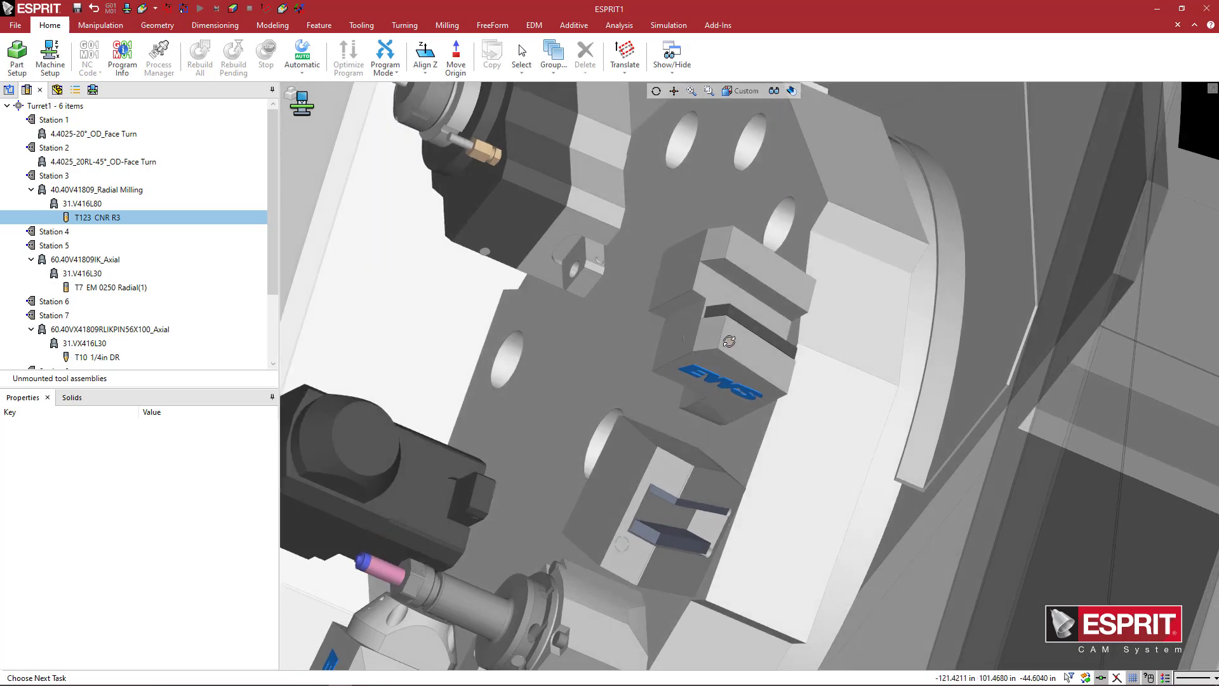
pyautogui.scroll(-1, 742, 338)
pyautogui.scroll(-2, 742, 339)
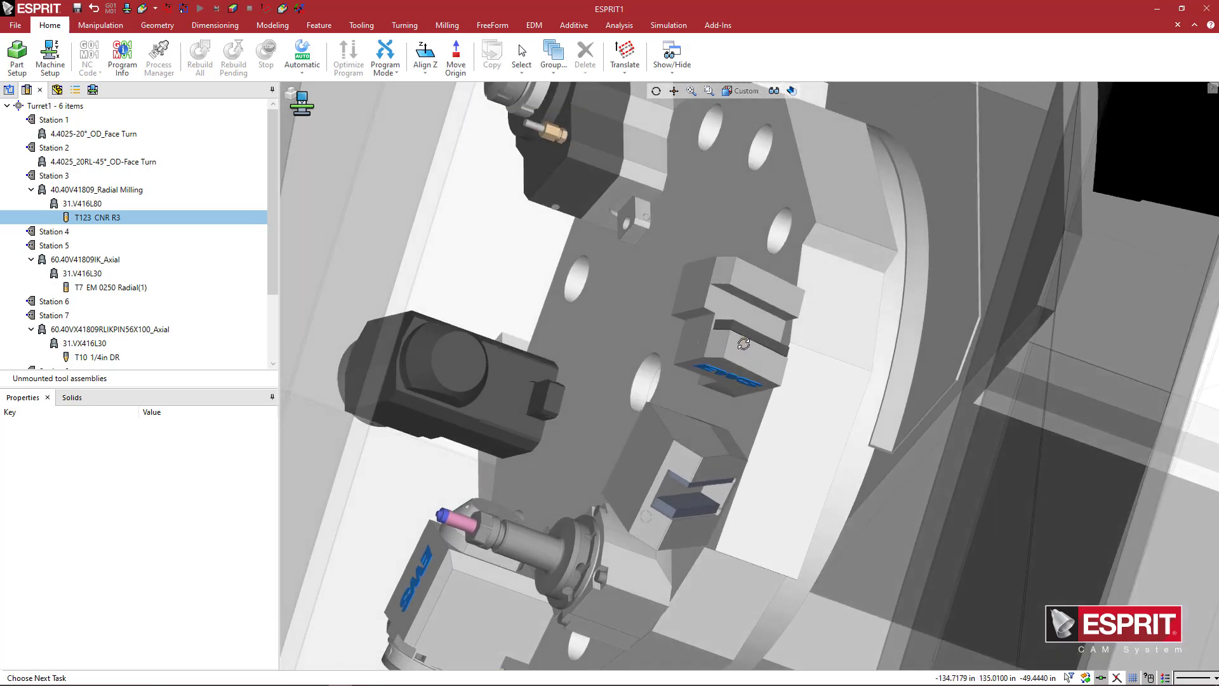
pyautogui.scroll(-1, 740, 343)
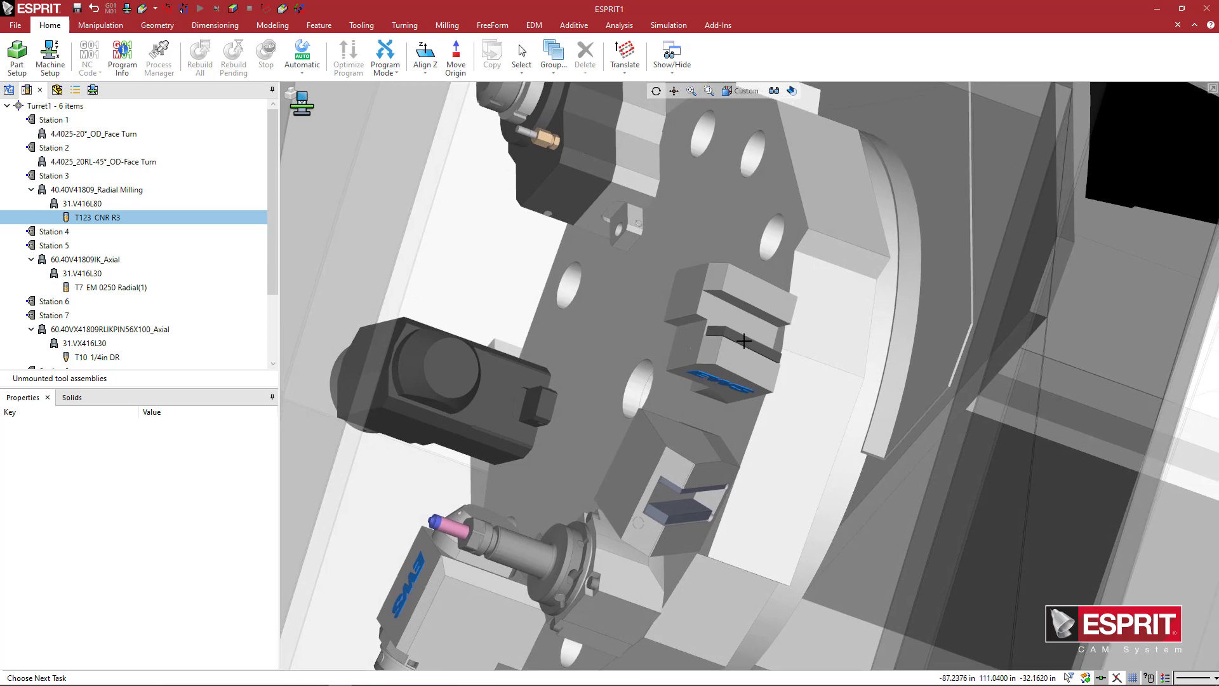
pyautogui.moveTo(743, 335); pyautogui.dragTo(765, 300, button='middle')
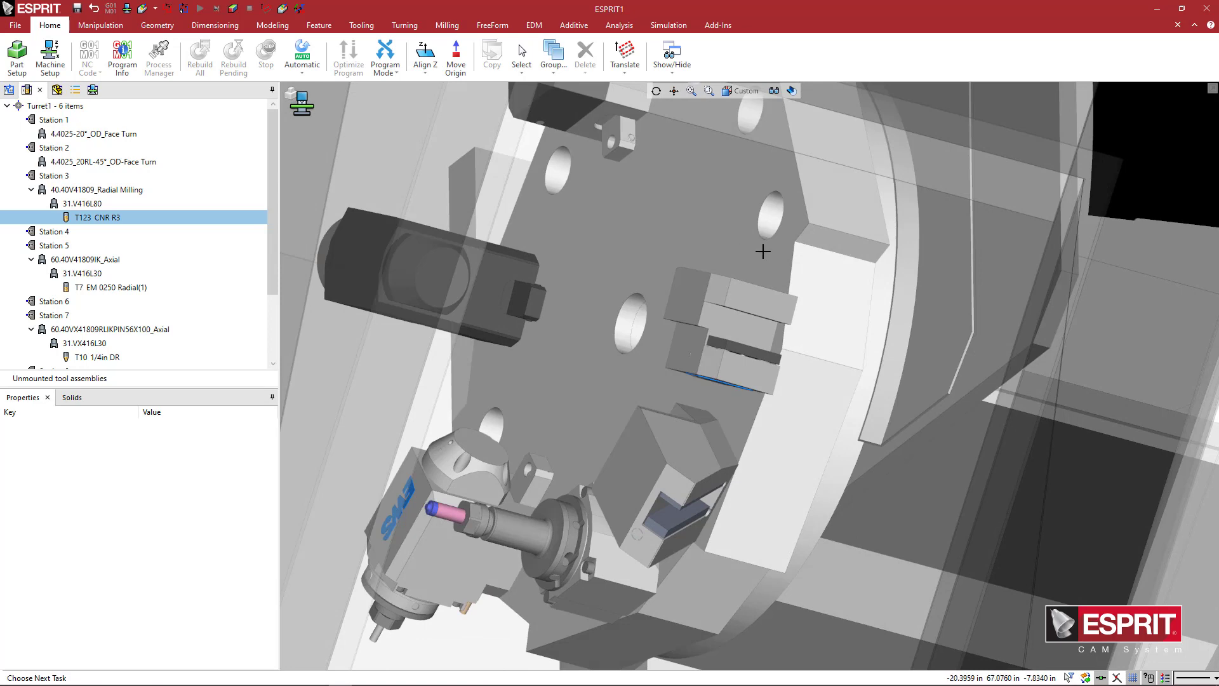
pyautogui.scroll(3, 756, 315)
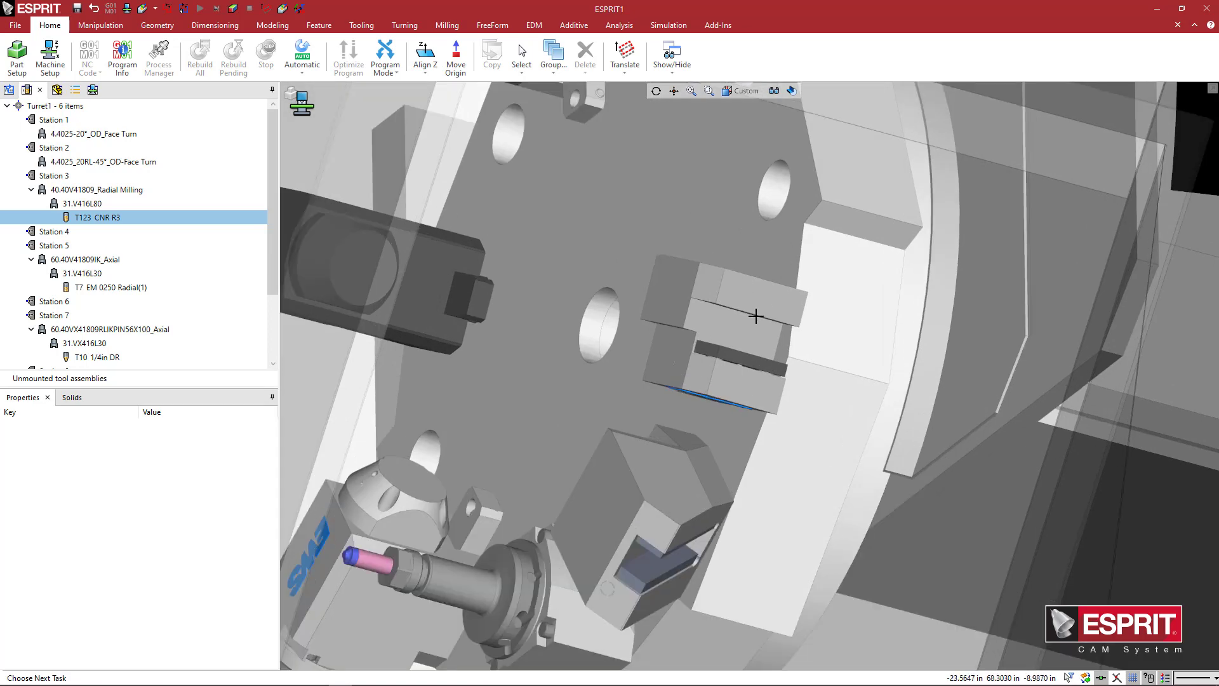
pyautogui.moveTo(757, 316); pyautogui.dragTo(757, 294, button='middle')
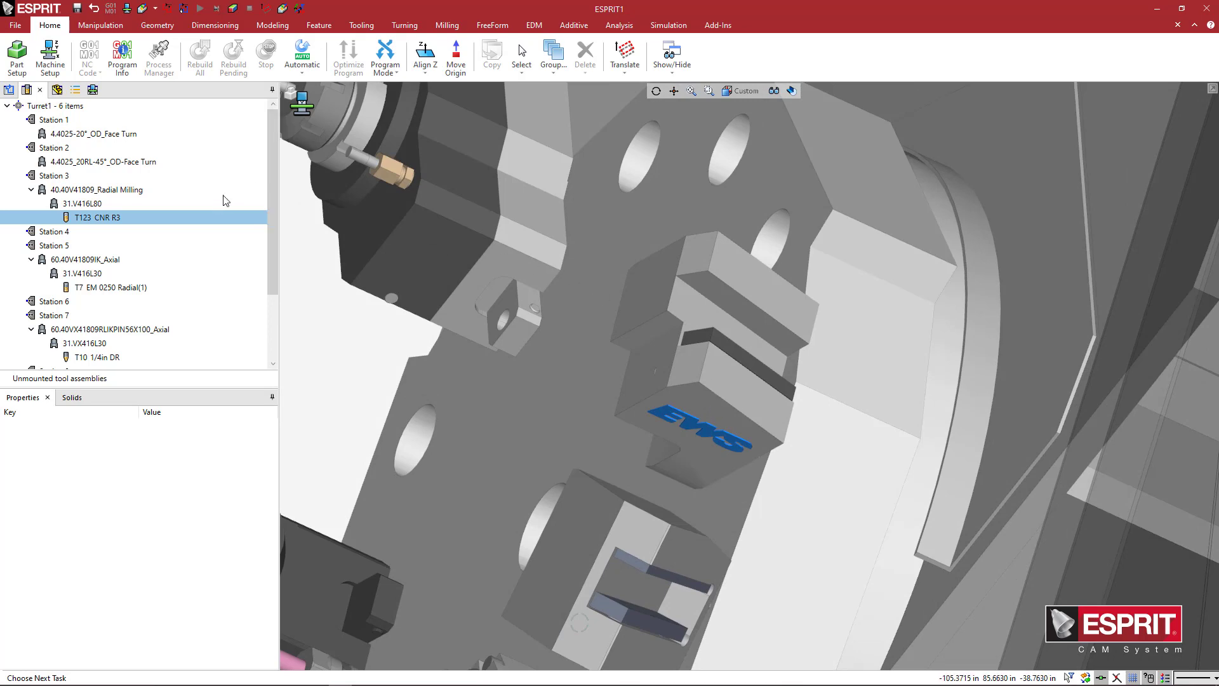
# Open the 4.4025_20RL-45°_OD-Face Turn holder at Station 2 for editing and examine its orientation on the turret
pyautogui.click(134, 162)
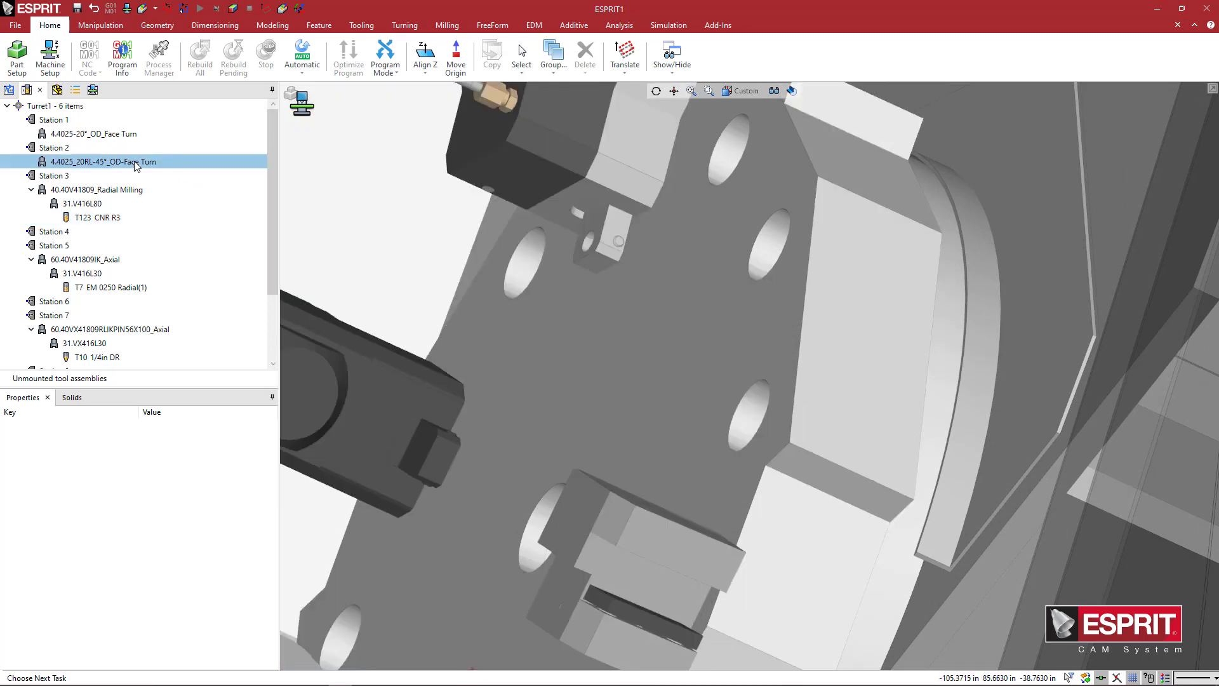
pyautogui.scroll(-3, 513, 341)
pyautogui.moveTo(533, 338); pyautogui.dragTo(533, 280, button='middle')
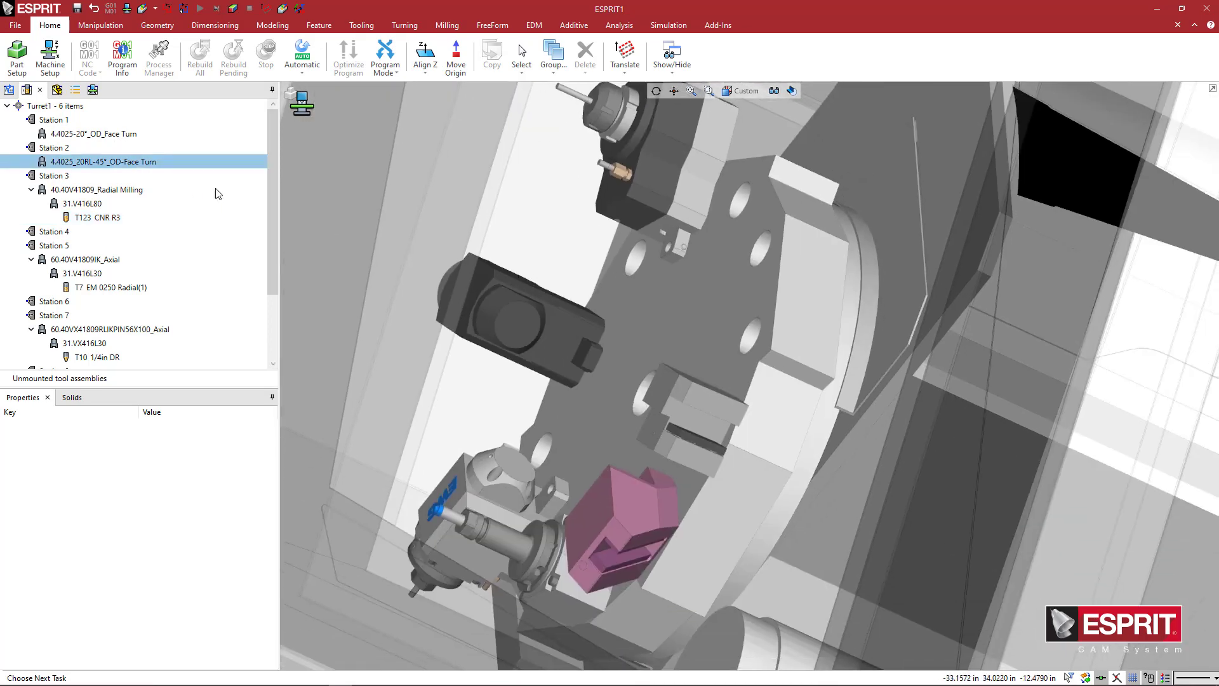
pyautogui.doubleClick(160, 164)
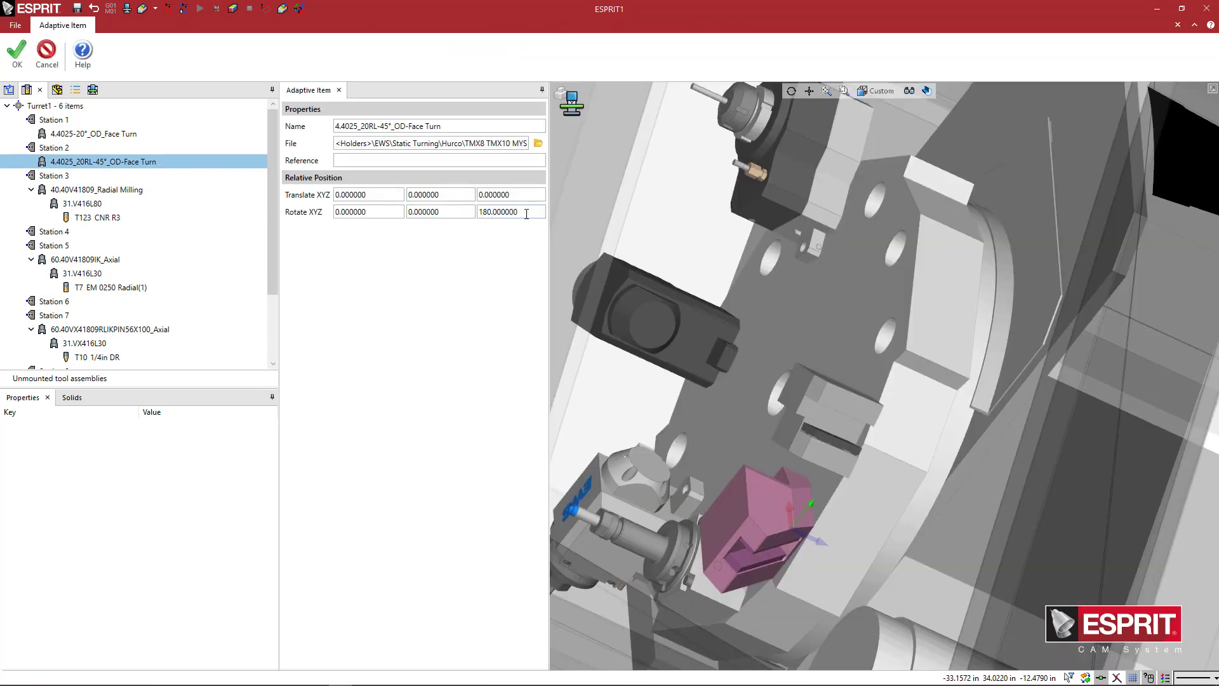
pyautogui.moveTo(526, 214); pyautogui.dragTo(451, 214)
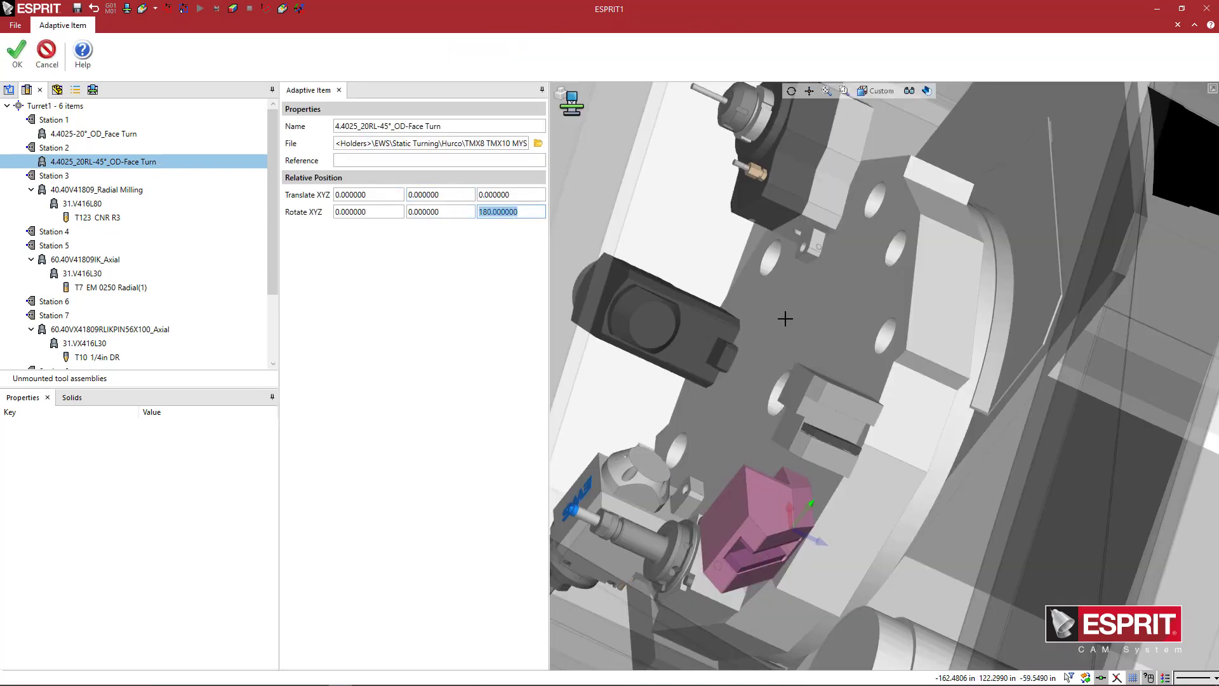
pyautogui.moveTo(784, 318); pyautogui.dragTo(784, 269, button='middle')
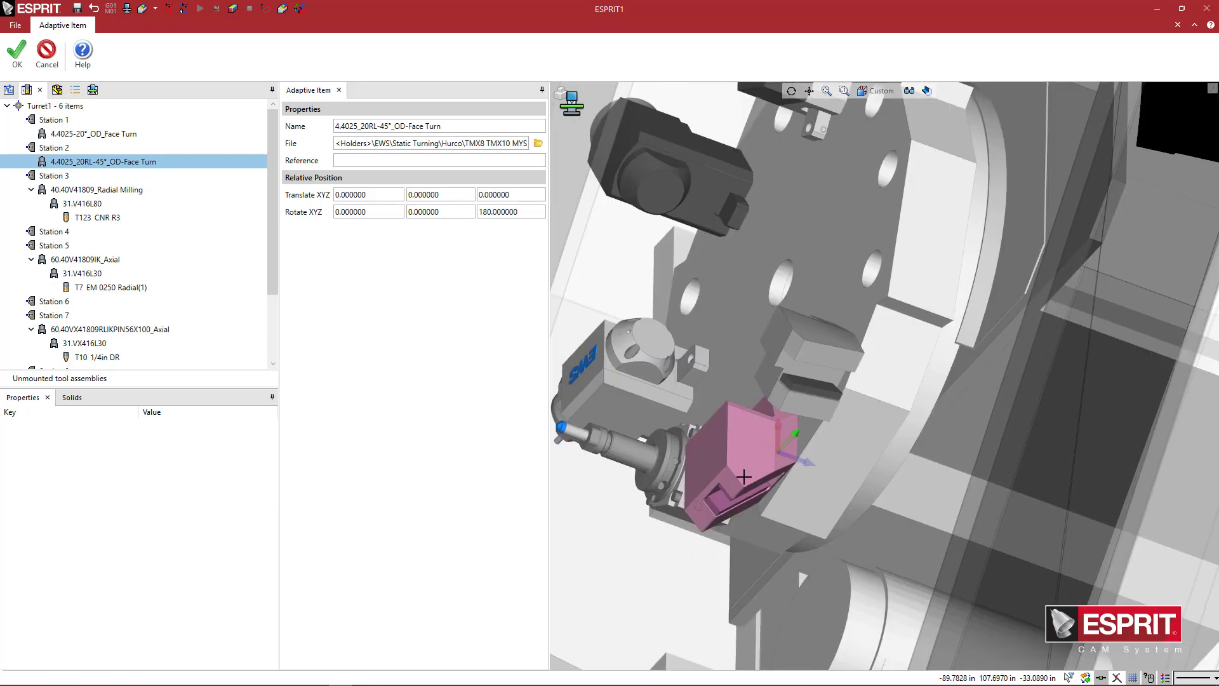
pyautogui.scroll(2, 743, 476)
pyautogui.moveTo(803, 442); pyautogui.dragTo(811, 409, button='middle')
pyautogui.scroll(1, 811, 409)
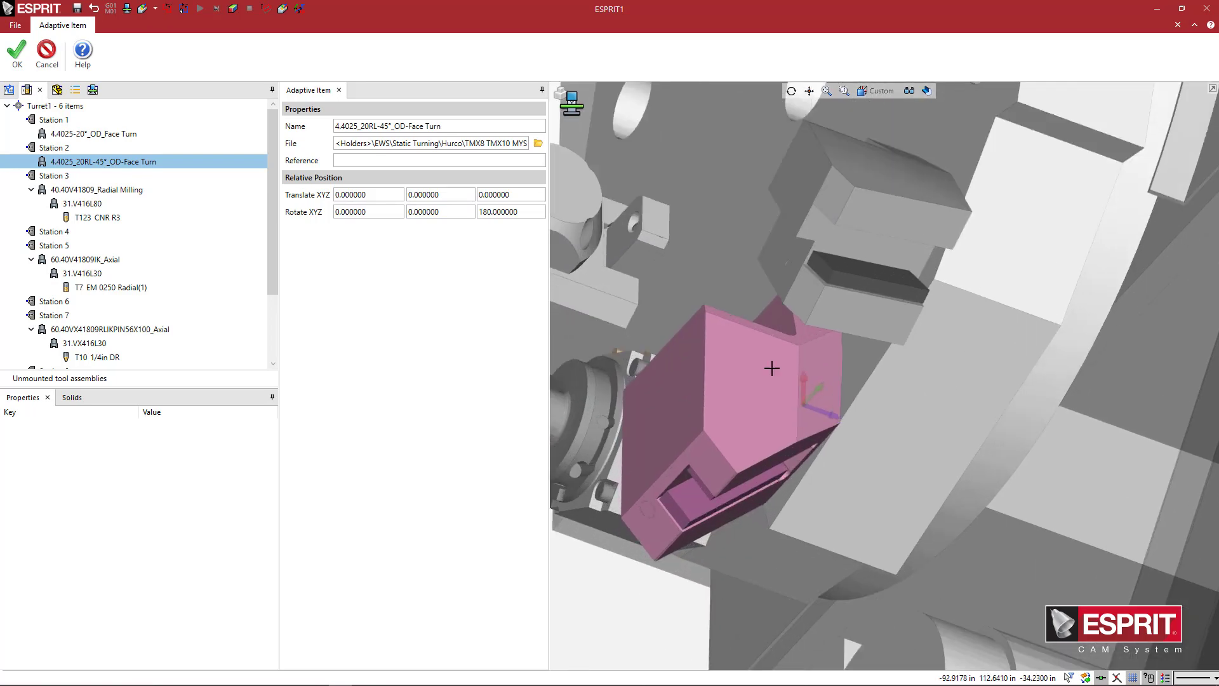
# Set the Z rotation of the Station 2 holder to 0
pyautogui.moveTo(527, 214); pyautogui.dragTo(464, 217)
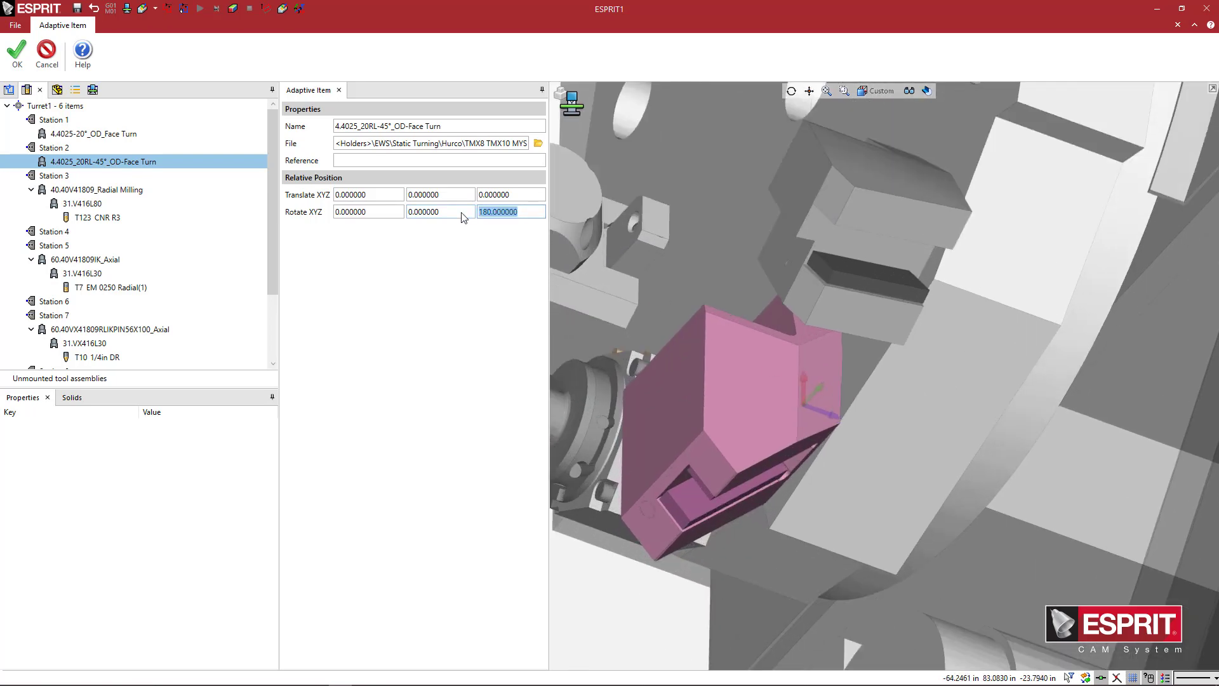
pyautogui.write('0')
pyautogui.press('Return')
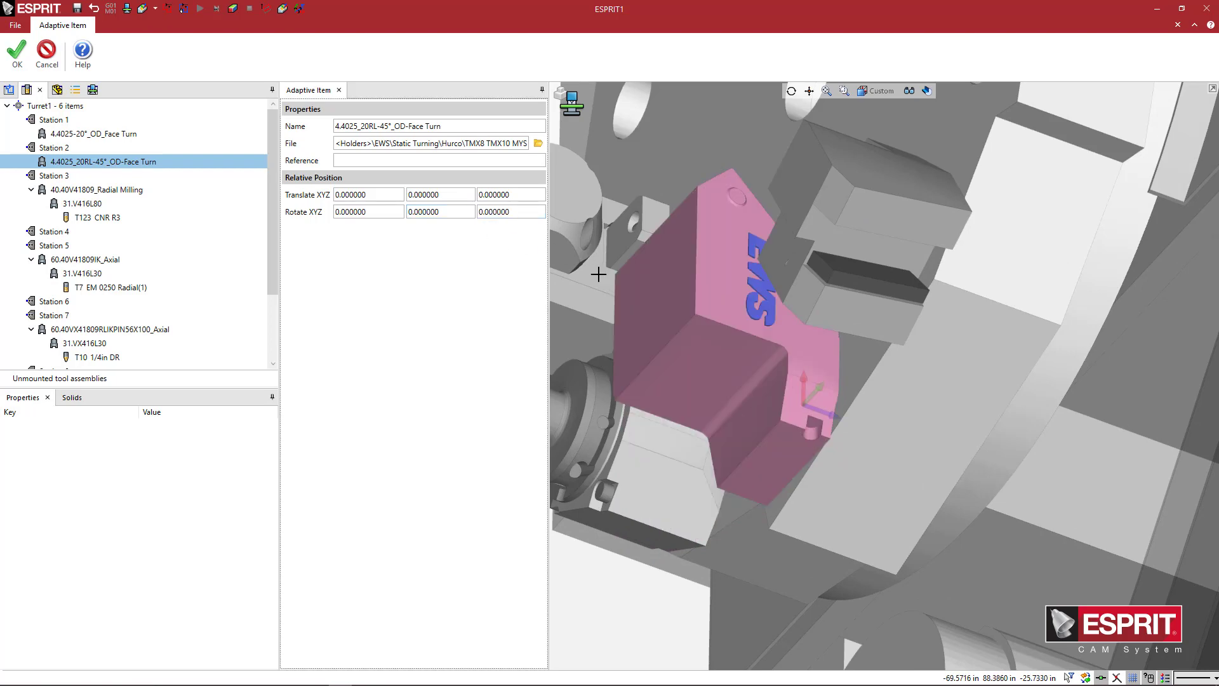
pyautogui.moveTo(596, 270); pyautogui.dragTo(652, 306, button='middle')
# Set the Z rotation of the Station 2 holder back to 180
pyautogui.doubleClick(526, 212)
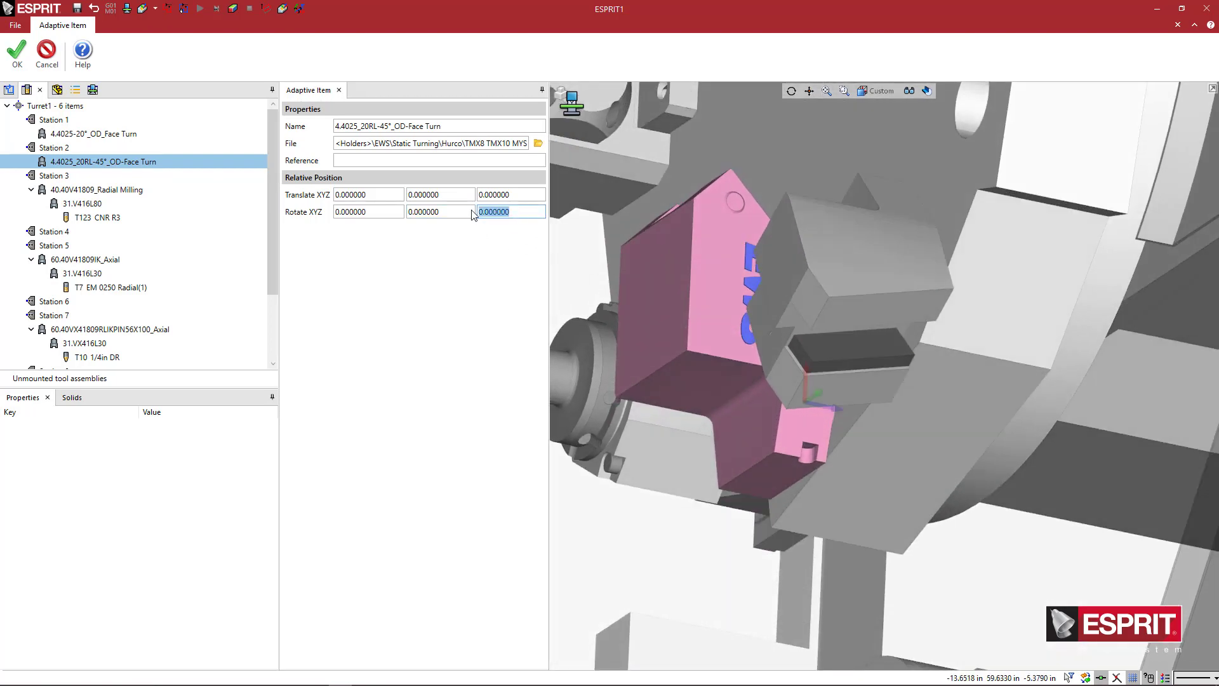
pyautogui.write('180')
pyautogui.press('Return')
# Examine the rotated Station 2 holder and its neighbouring holders on the turret from several angles
pyautogui.moveTo(670, 348); pyautogui.dragTo(854, 414, button='middle')
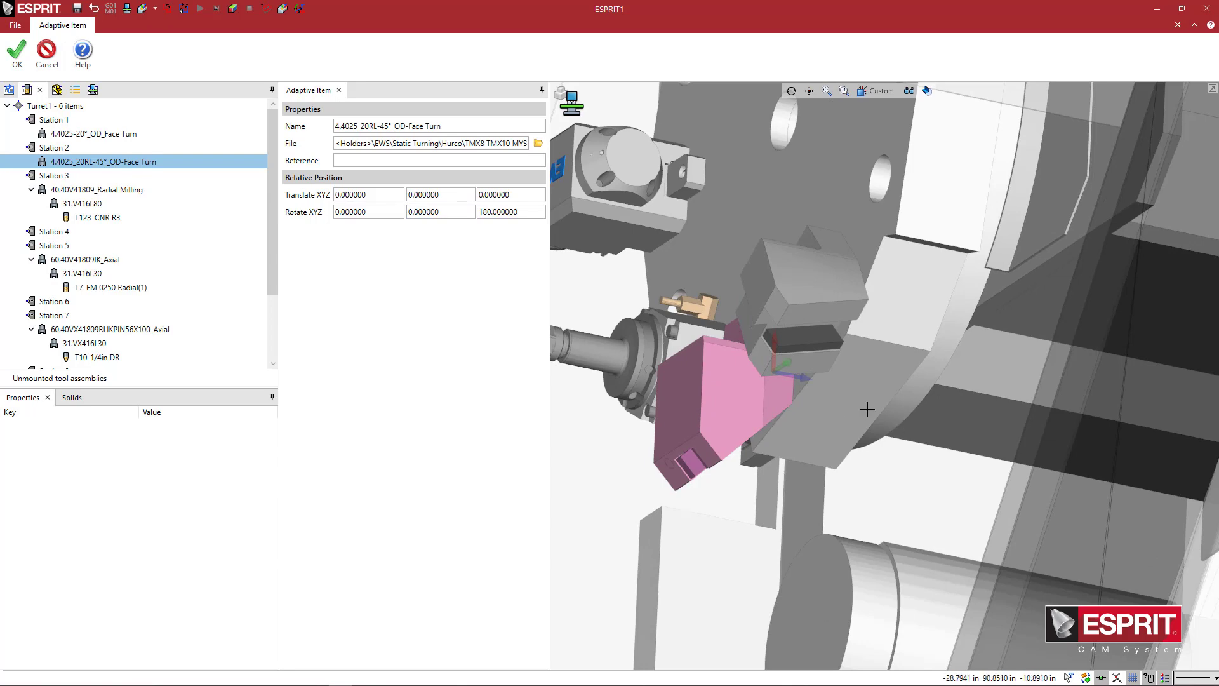
pyautogui.moveTo(846, 394); pyautogui.dragTo(812, 401, button='middle')
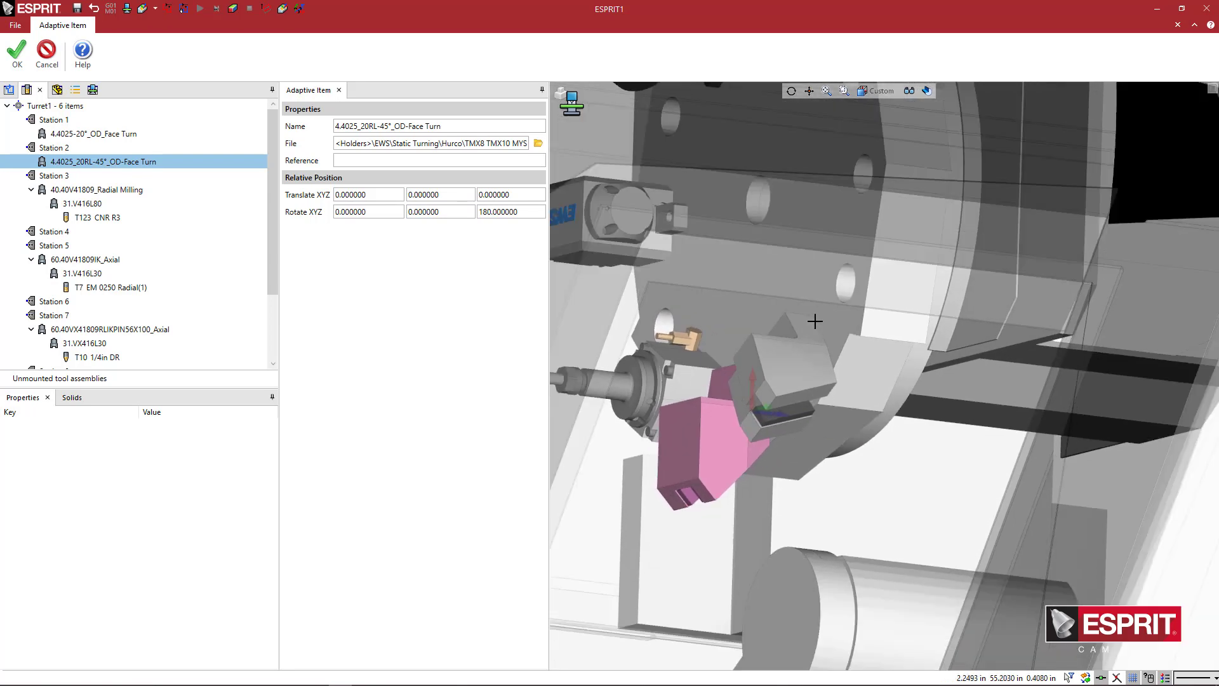
pyautogui.moveTo(811, 321); pyautogui.dragTo(834, 343, button='middle')
pyautogui.scroll(2, 818, 360)
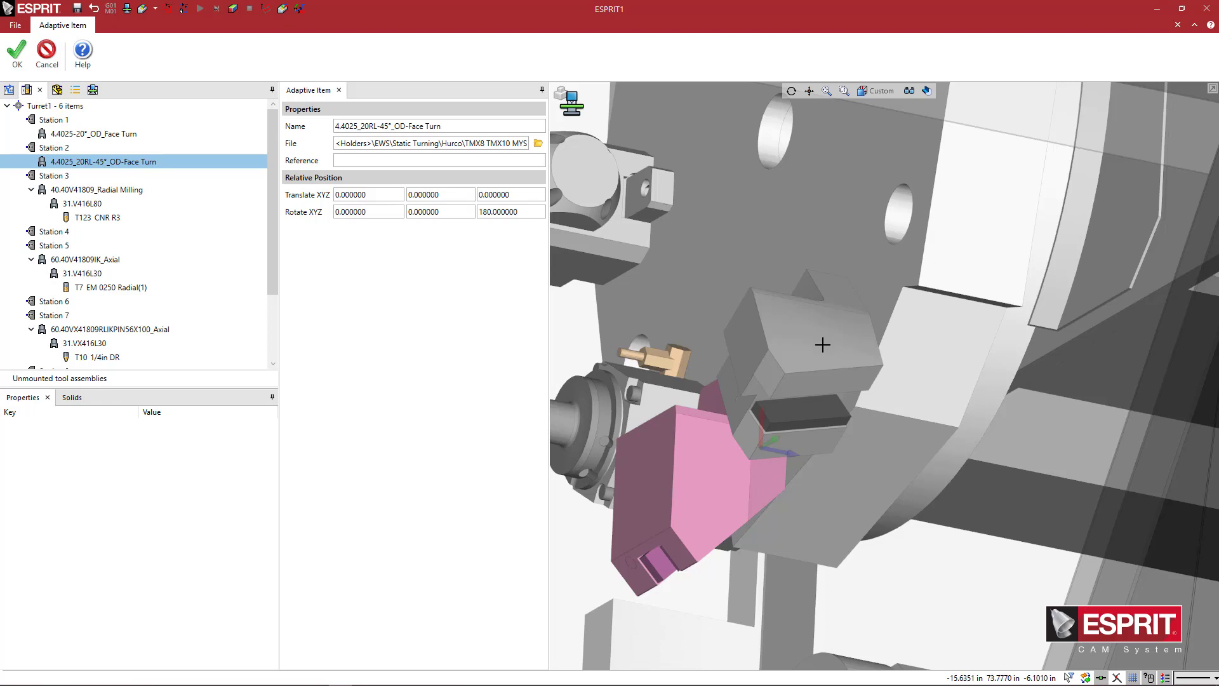
pyautogui.scroll(-2, 822, 344)
pyautogui.keyDown('ctrl'); pyautogui.moveTo(820, 338); pyautogui.dragTo(784, 332, button='middle'); pyautogui.keyUp('ctrl')
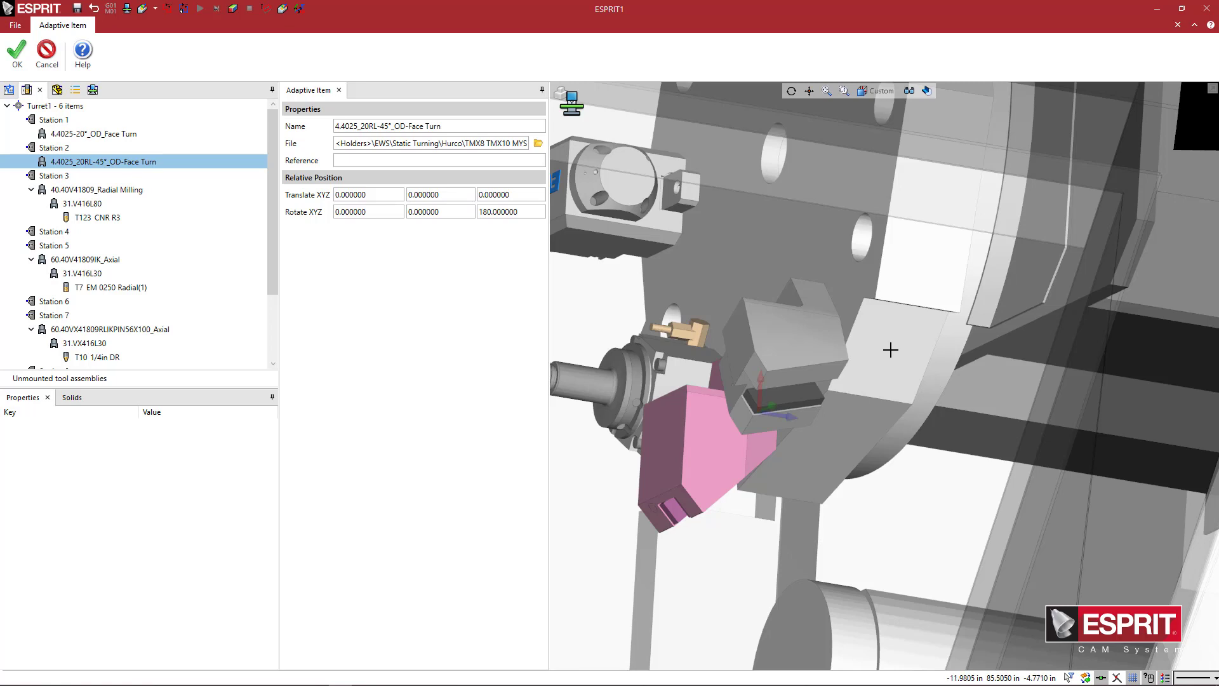
pyautogui.moveTo(885, 351); pyautogui.dragTo(855, 338, button='middle')
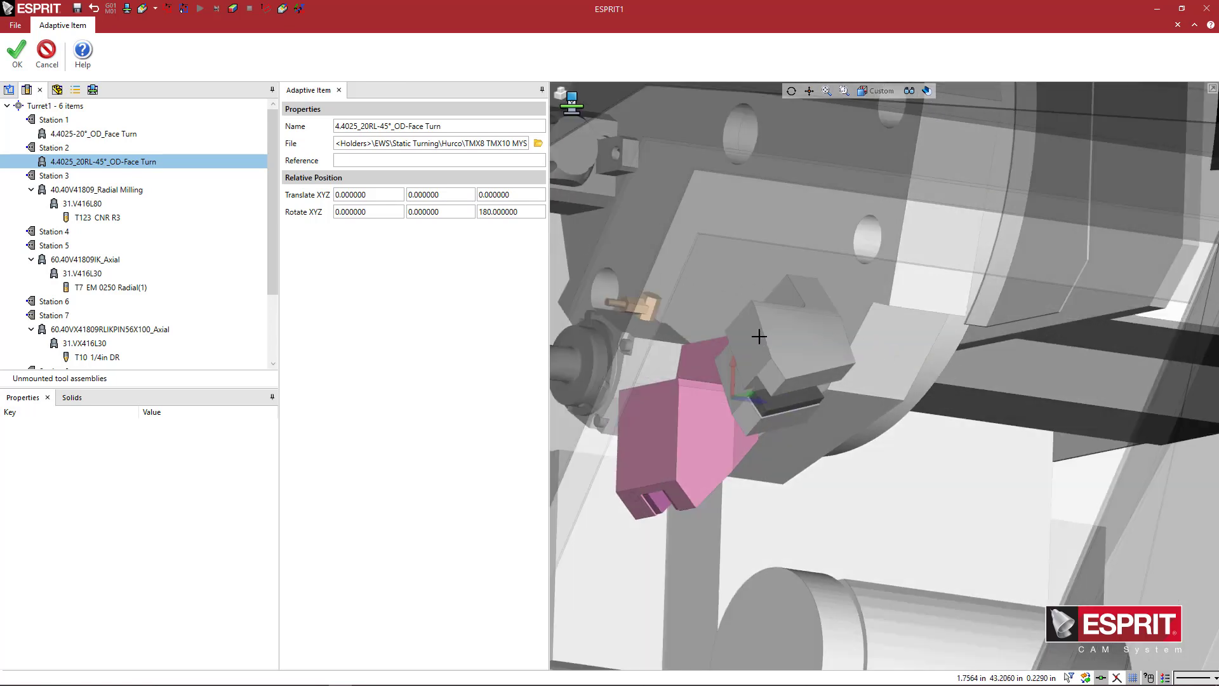
pyautogui.moveTo(700, 300); pyautogui.dragTo(783, 323, button='middle')
pyautogui.moveTo(794, 394); pyautogui.dragTo(770, 364, button='middle')
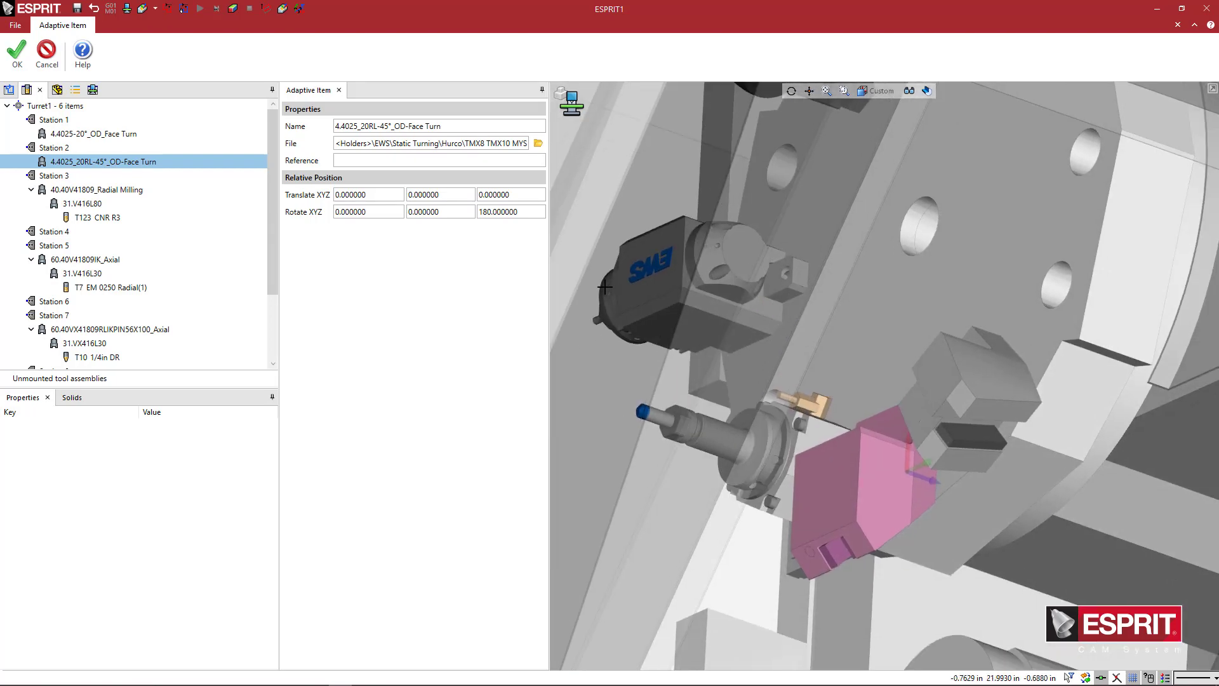
pyautogui.moveTo(724, 312); pyautogui.dragTo(895, 254, button='middle')
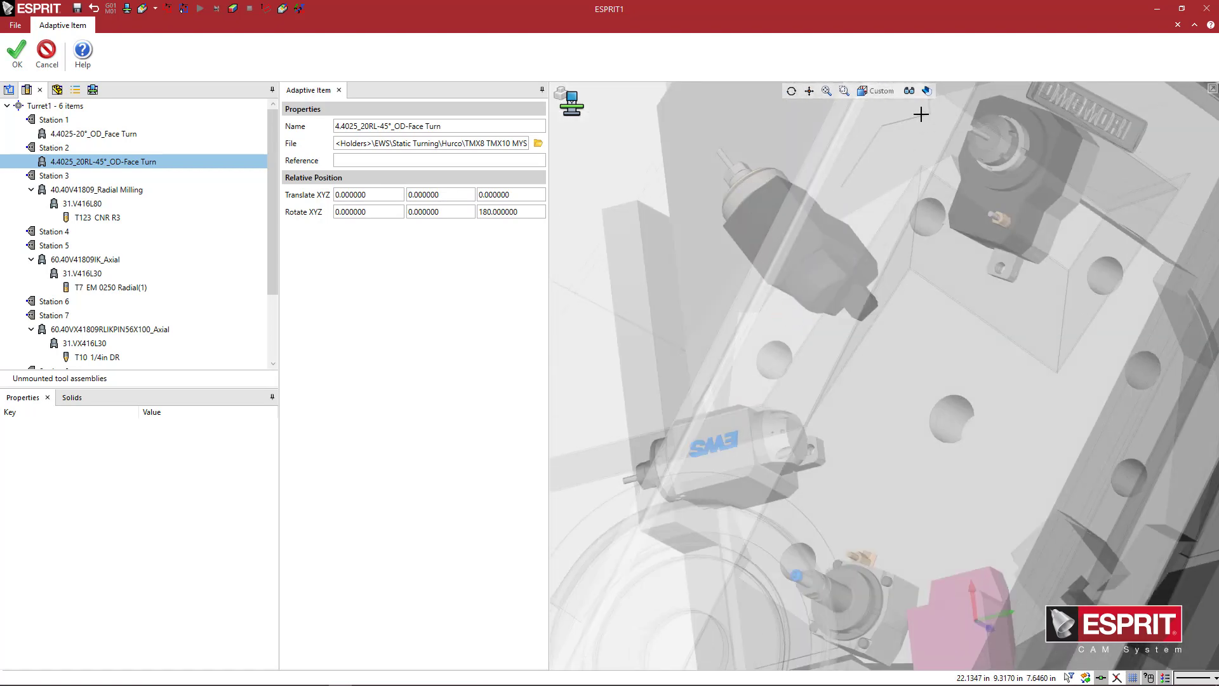
# Hide the transparent machine enclosure around the turret and accept the Station 2 holder's settings
pyautogui.click(909, 91)
pyautogui.click(937, 245)
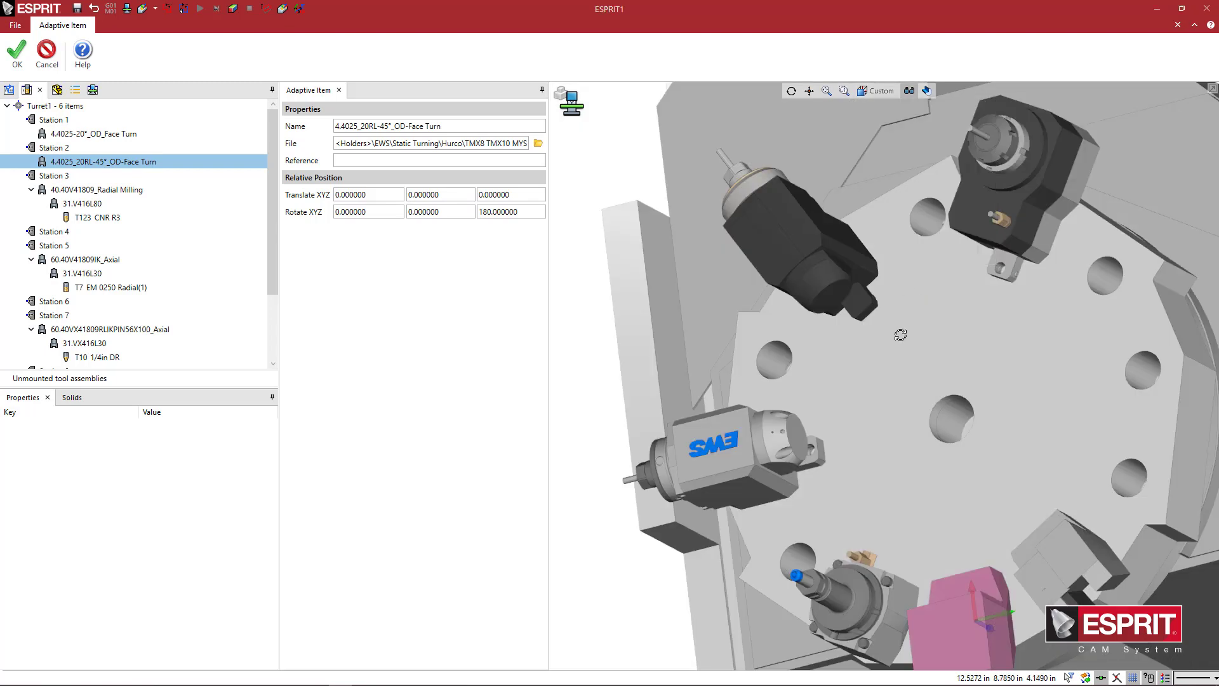
pyautogui.scroll(-2, 908, 360)
pyautogui.moveTo(908, 360); pyautogui.dragTo(745, 337, button='middle')
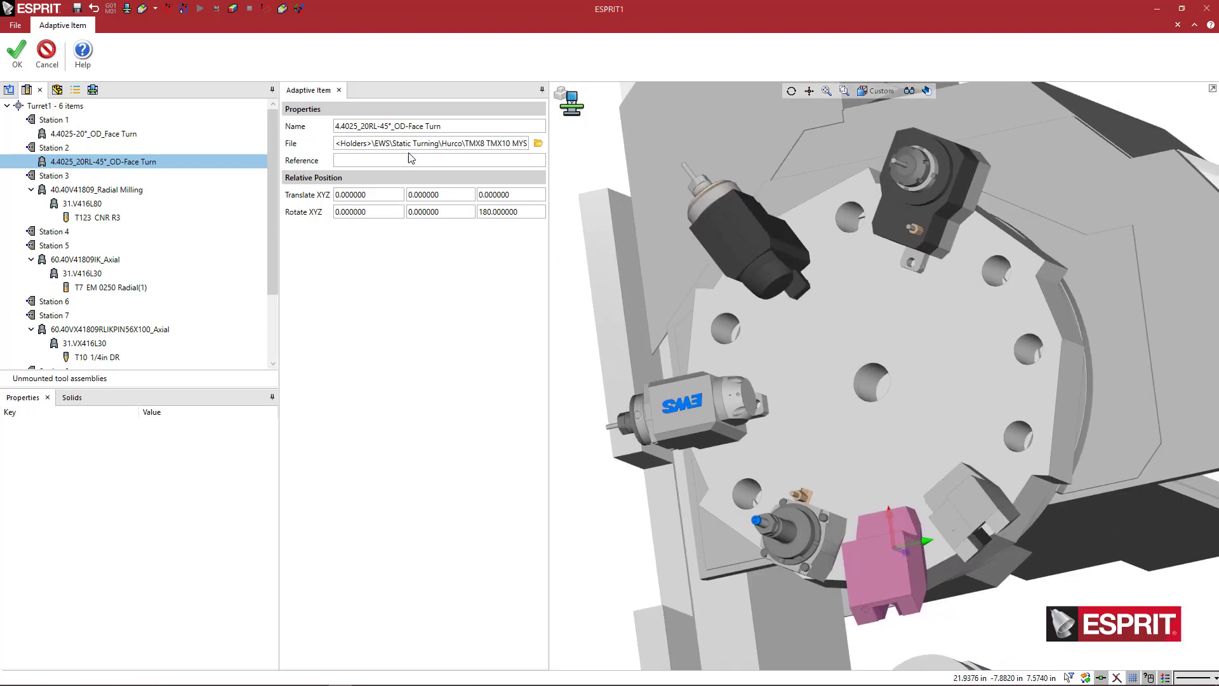
pyautogui.click(17, 54)
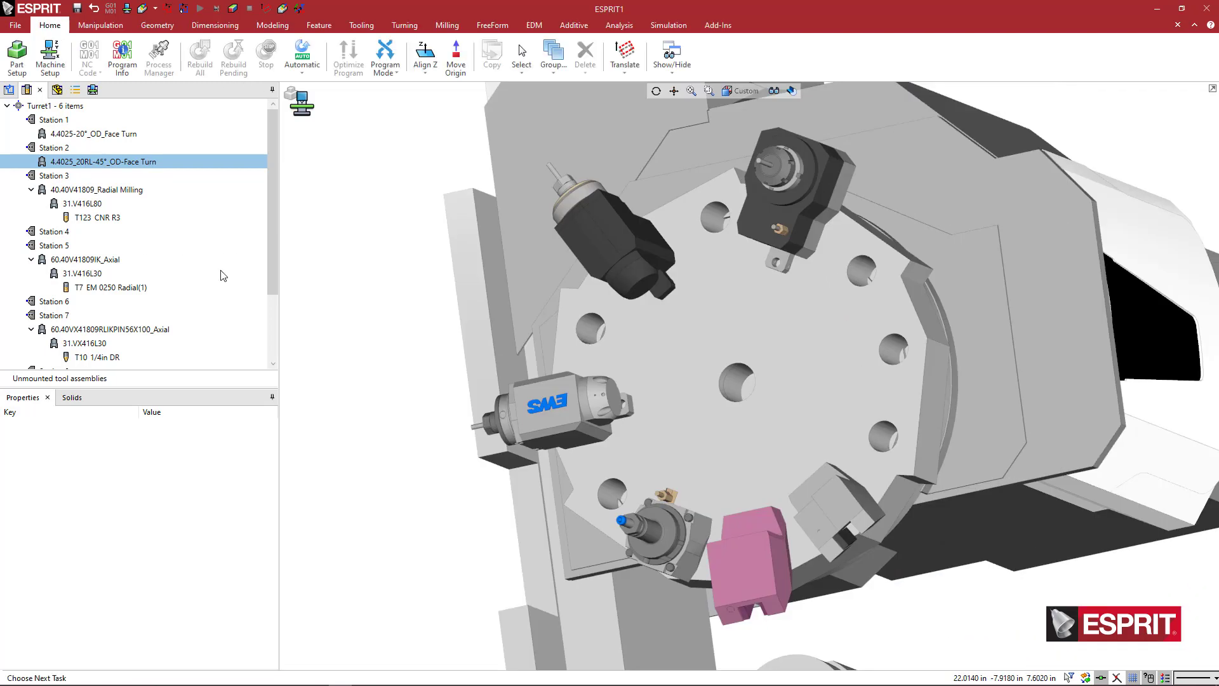
# Open the settings of the Station 5 holder 60.40V41809IK_Axial and set its Z rotation to 0
pyautogui.click(100, 261)
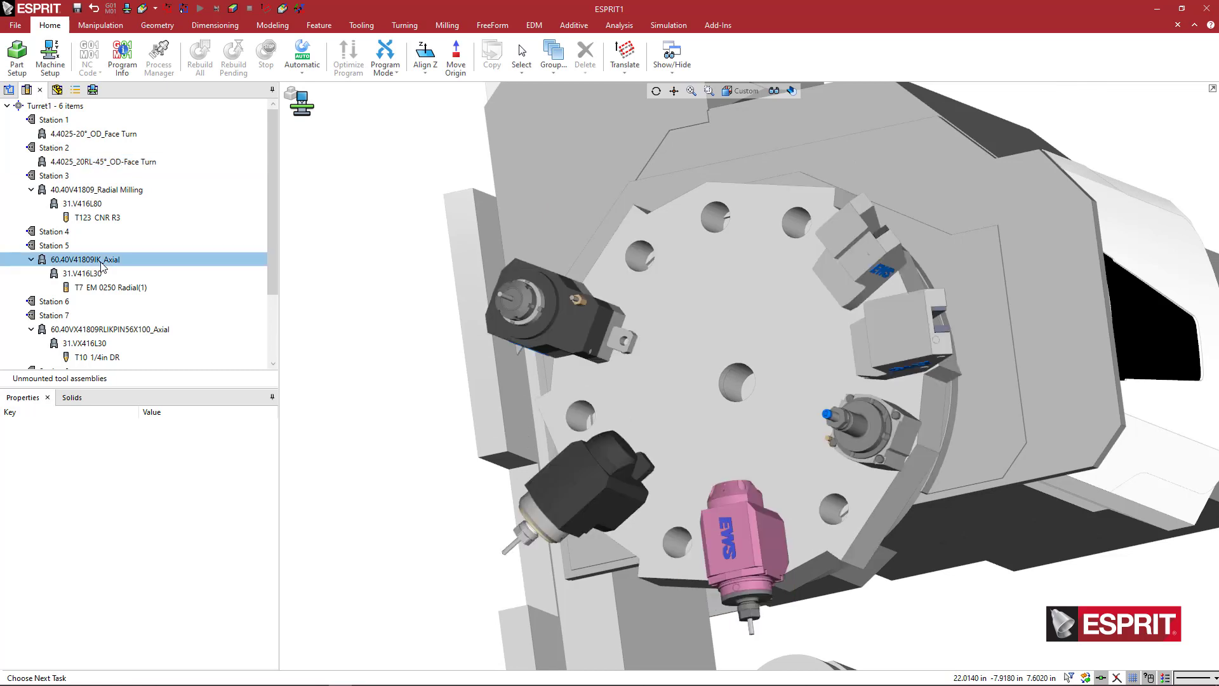
pyautogui.doubleClick(101, 261)
pyautogui.moveTo(869, 585); pyautogui.dragTo(840, 478, button='middle')
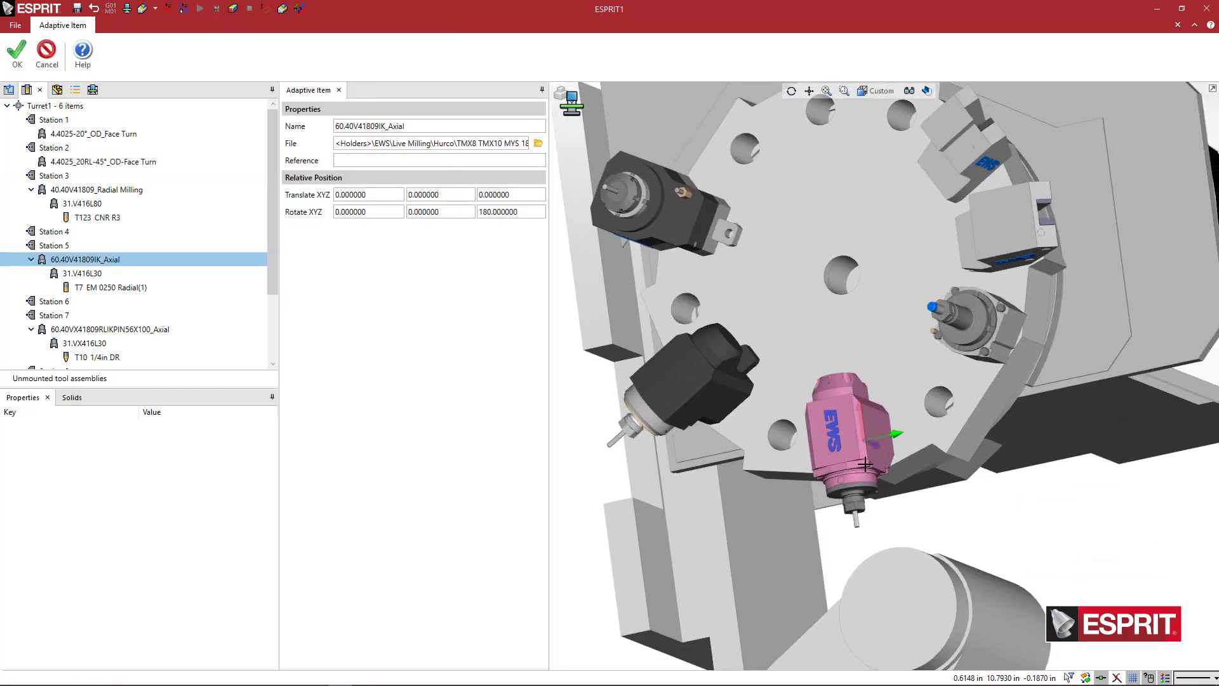
pyautogui.click(502, 212)
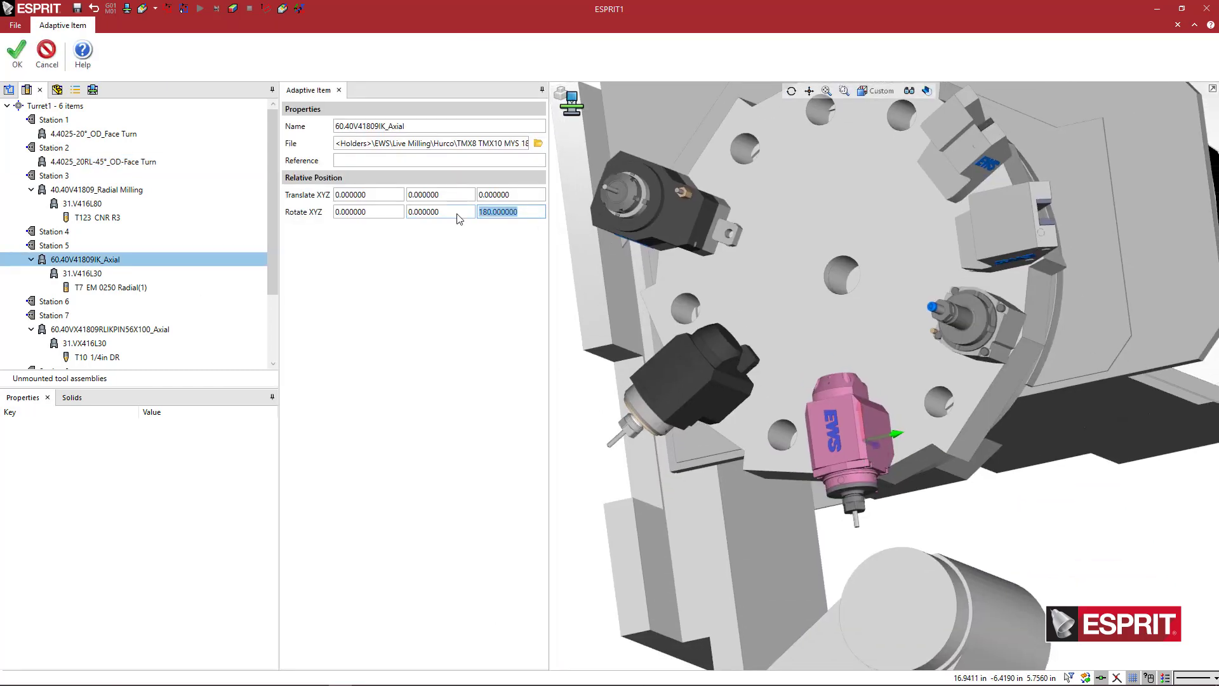
pyautogui.write('0')
pyautogui.press('Return')
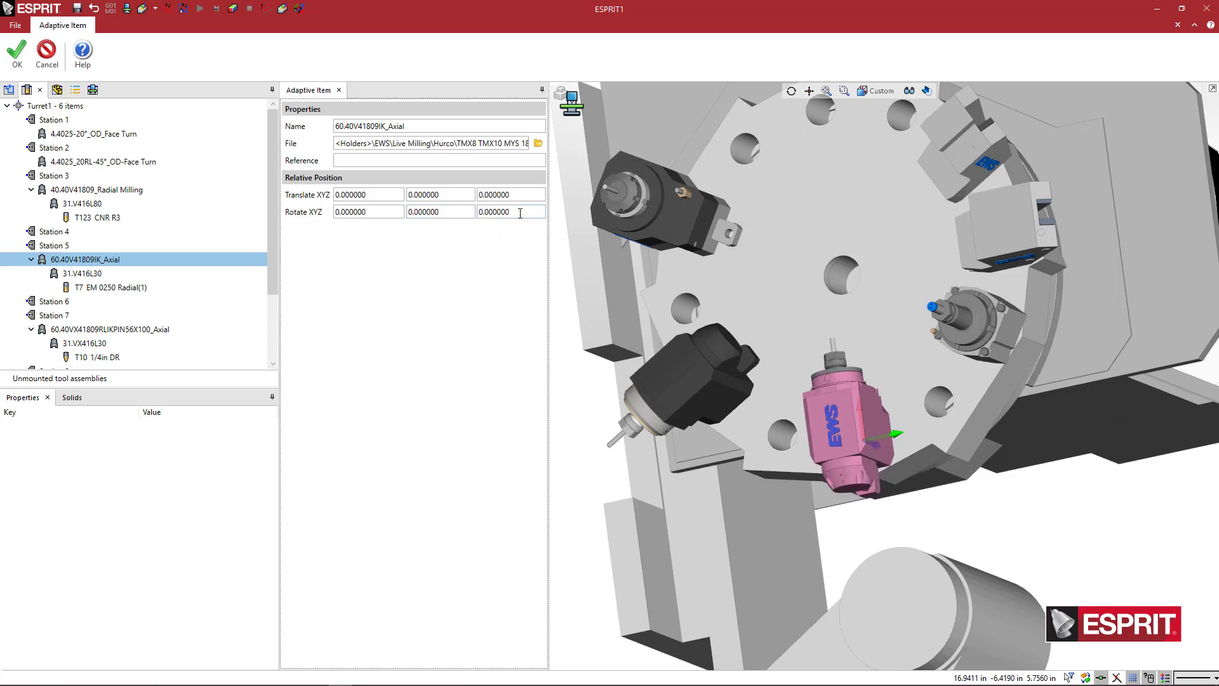
# Set the Z rotation of the Station 5 axial holder to 45 and return it to 0
pyautogui.click(520, 212)
pyautogui.write('45')
pyautogui.press('Return')
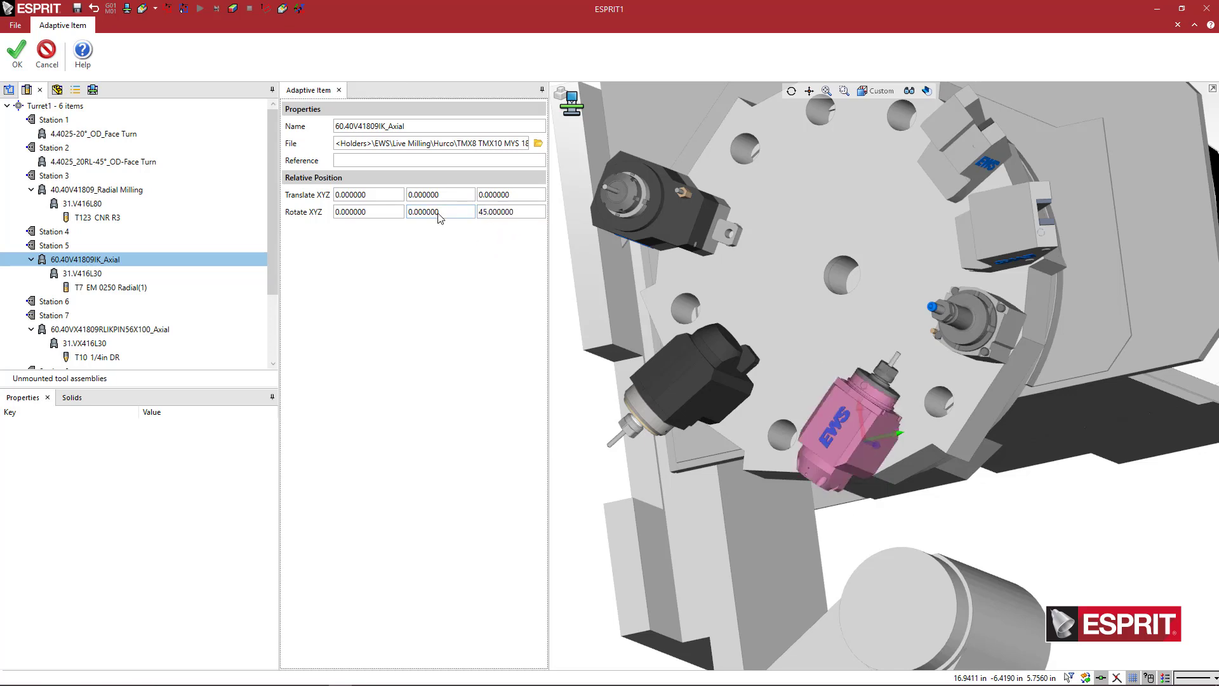
pyautogui.click(485, 213)
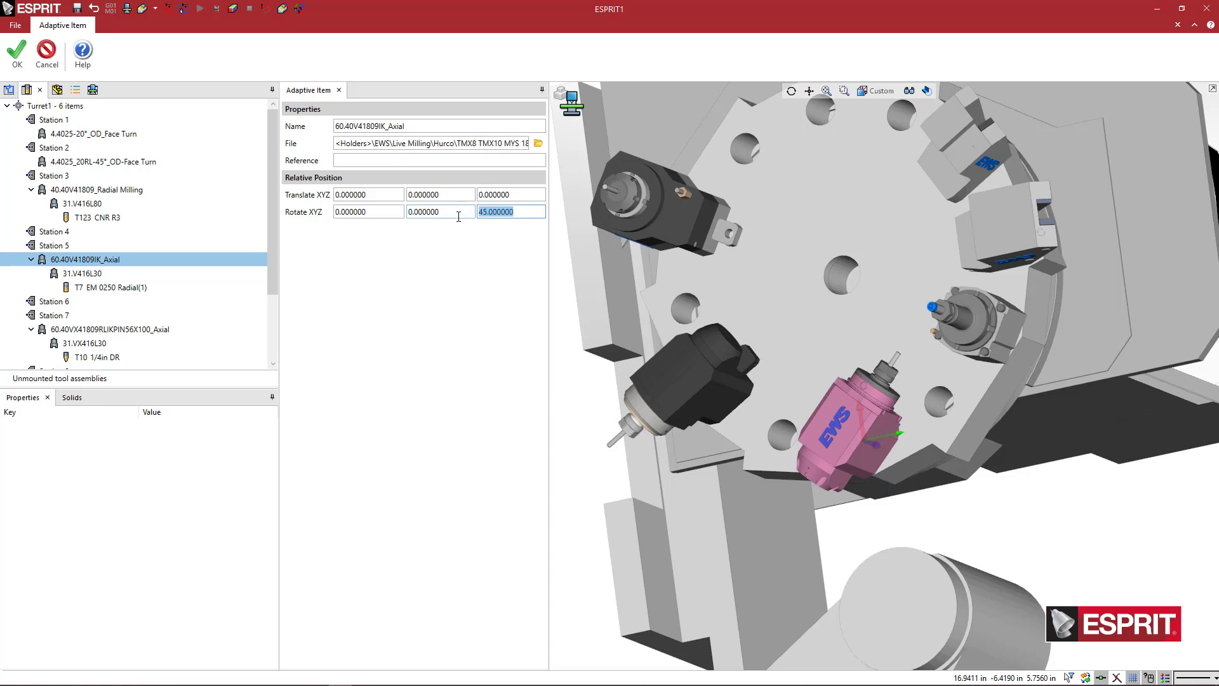
pyautogui.write('0')
pyautogui.press('Return')
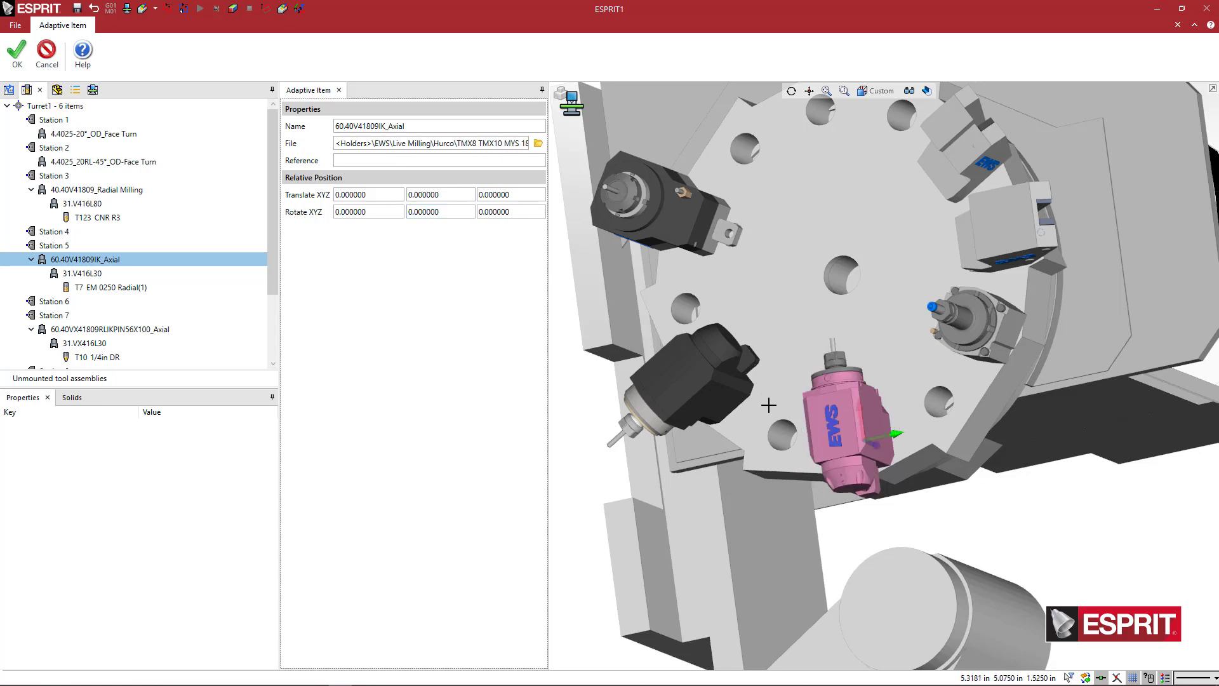
# Set the Z rotation of the Station 5 axial holder to 180
pyautogui.moveTo(514, 213); pyautogui.dragTo(434, 211)
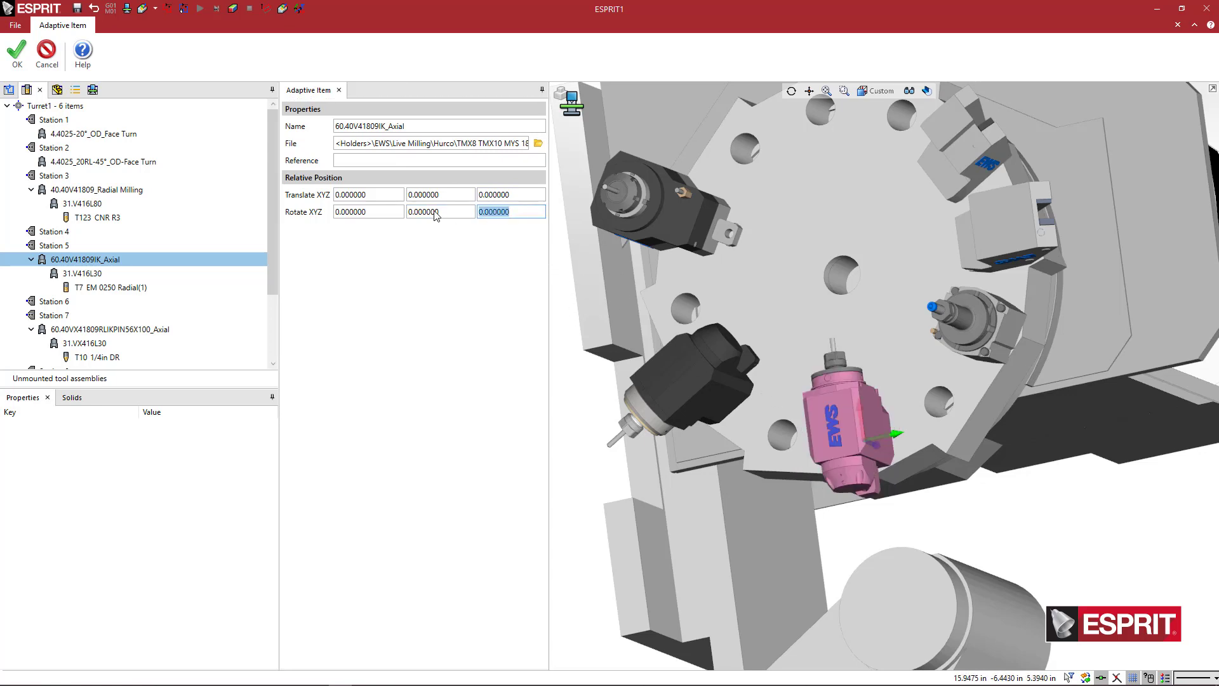
pyautogui.write('180')
pyautogui.press('Return')
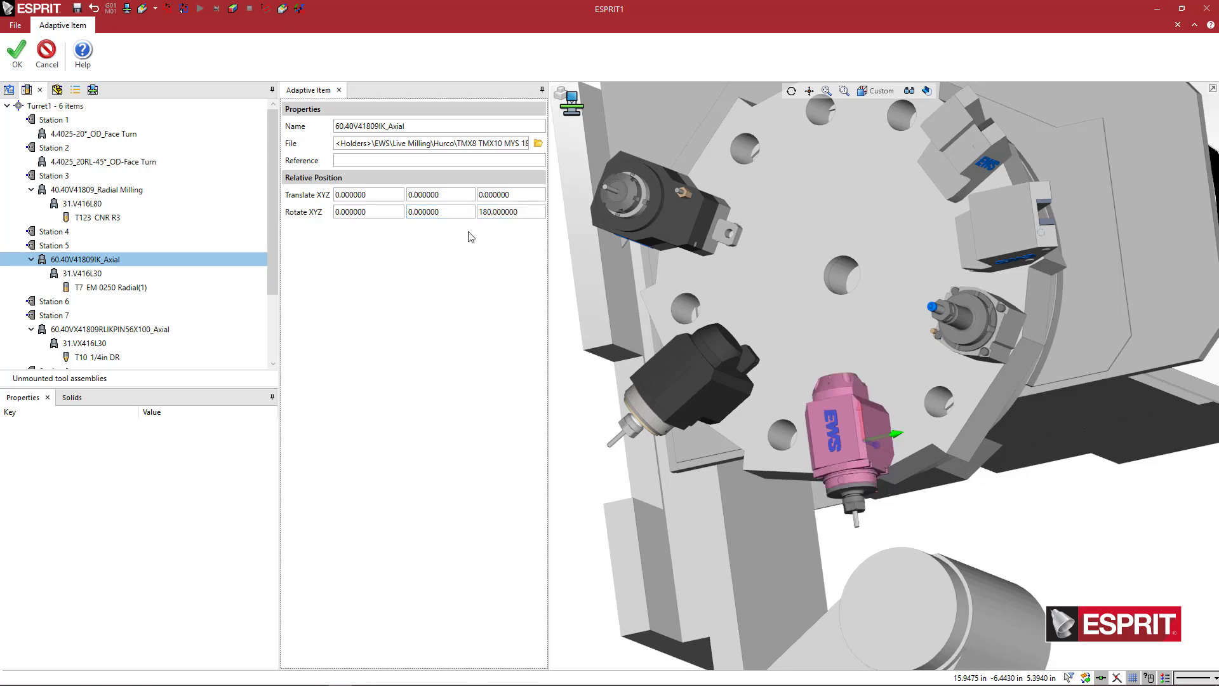
# Select the Z rotation value of the Station 5 axial holder for editing
pyautogui.scroll(3, 872, 467)
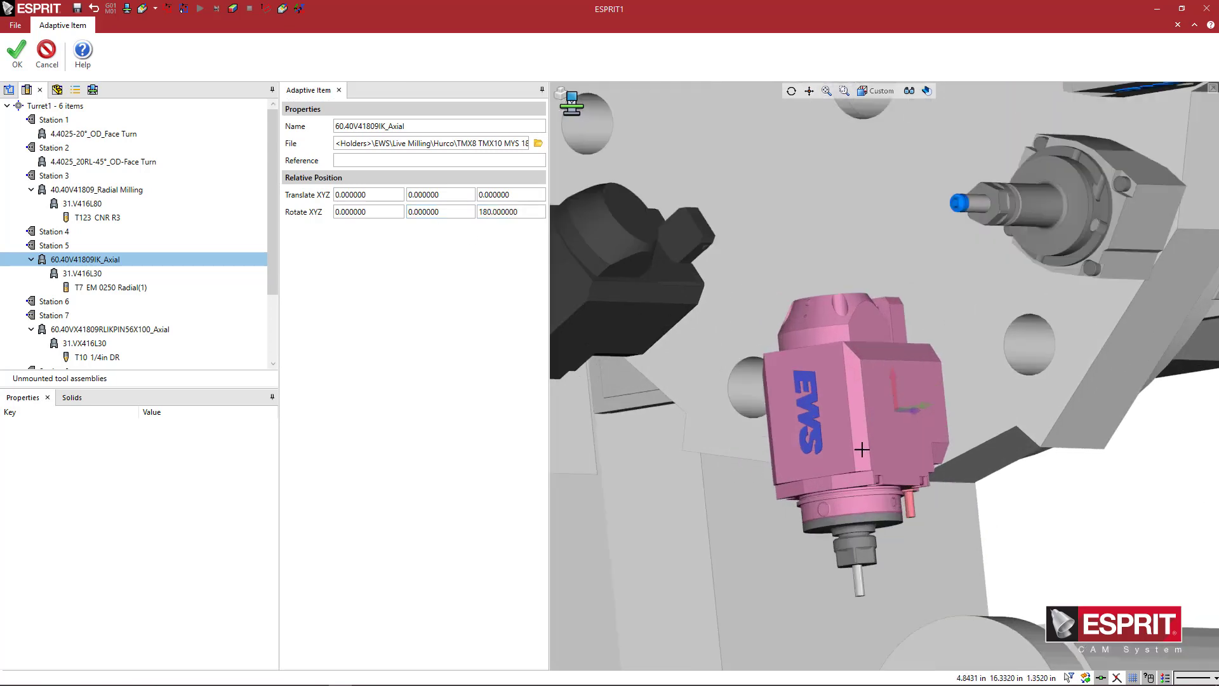
pyautogui.moveTo(527, 213); pyautogui.dragTo(476, 219)
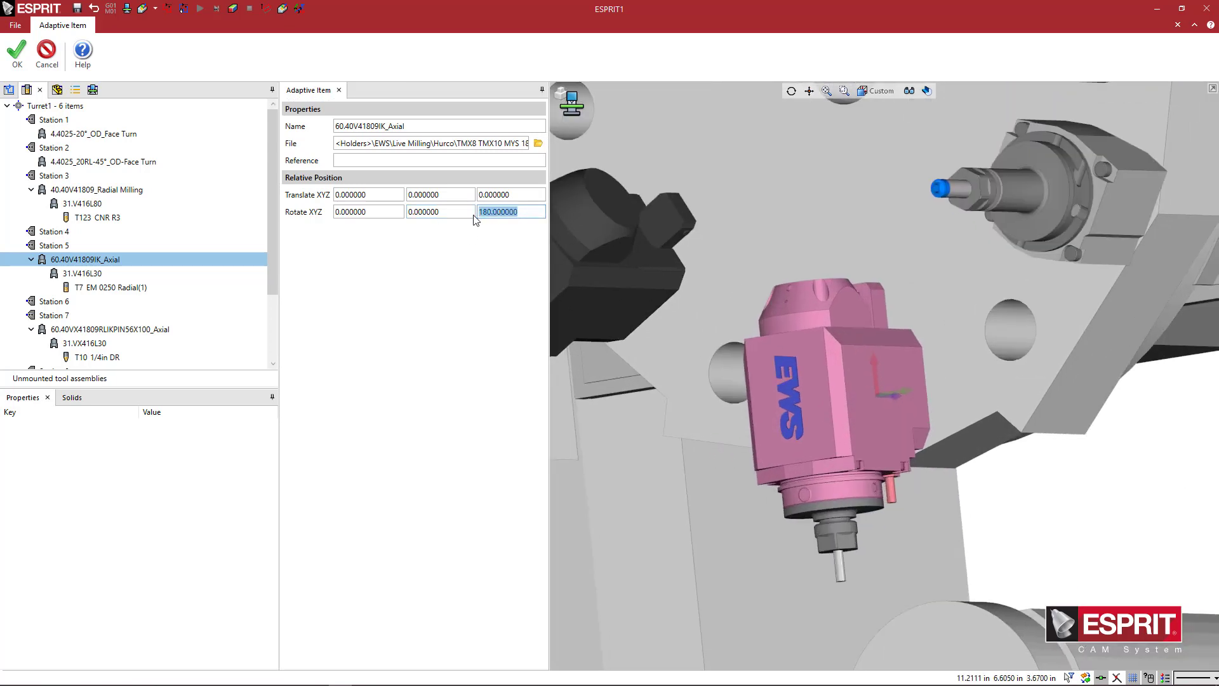